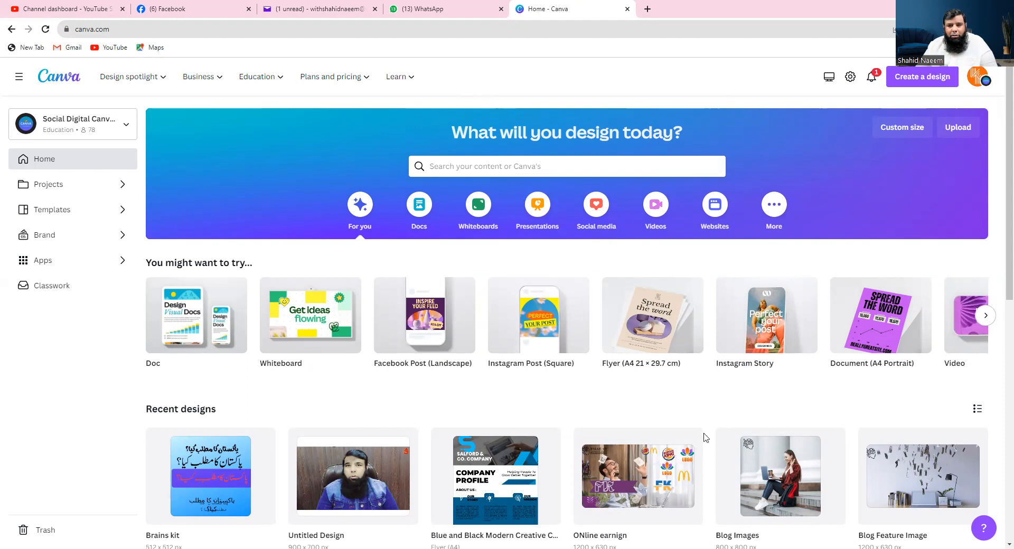
# Search templates for 'facebook profile picture' and preview the Black Purple Minimalist Neon template
pyautogui.moveTo(618, 322)
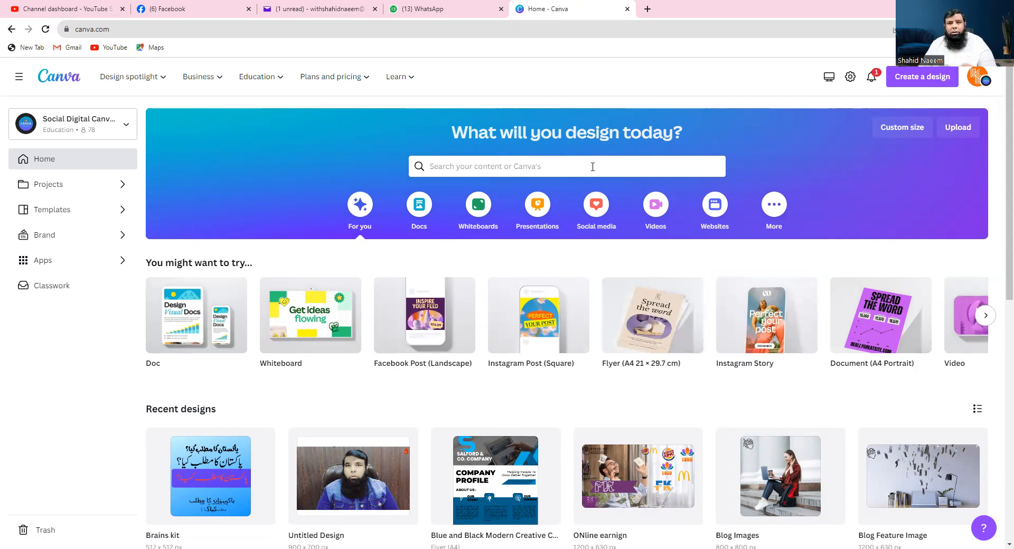
pyautogui.click(592, 168)
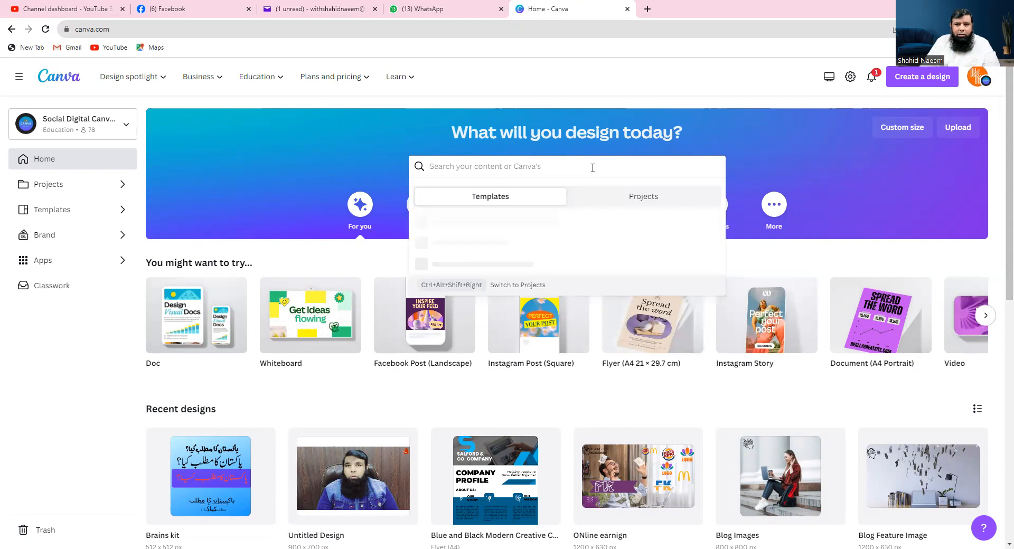
pyautogui.write('facebook pro')
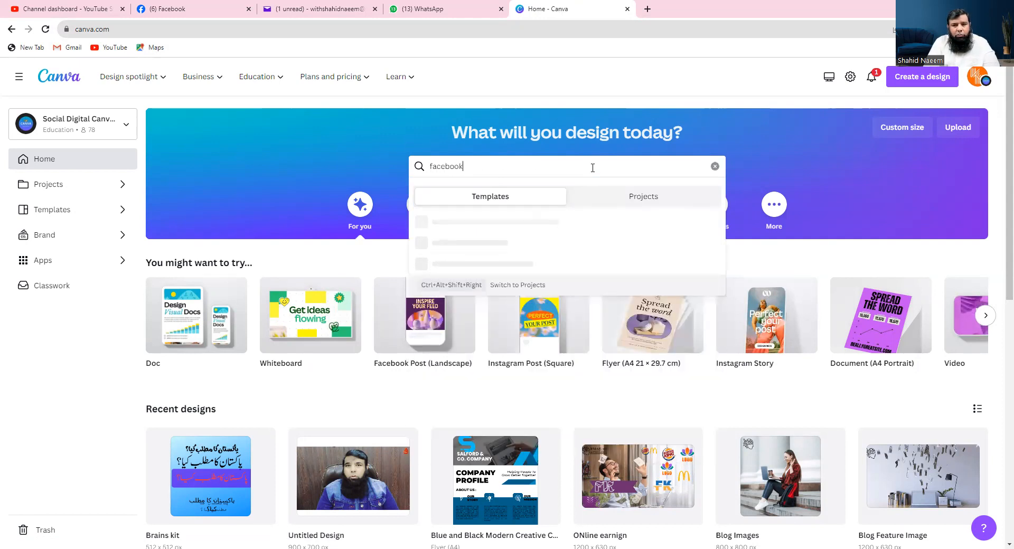
pyautogui.write('file picture')
pyautogui.press('Return')
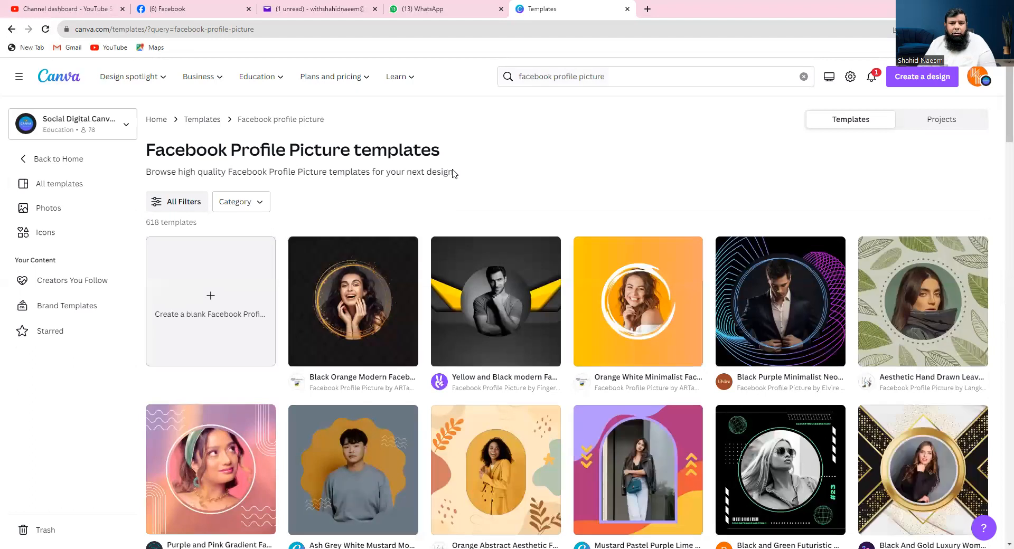
pyautogui.scroll(-2, 515, 285)
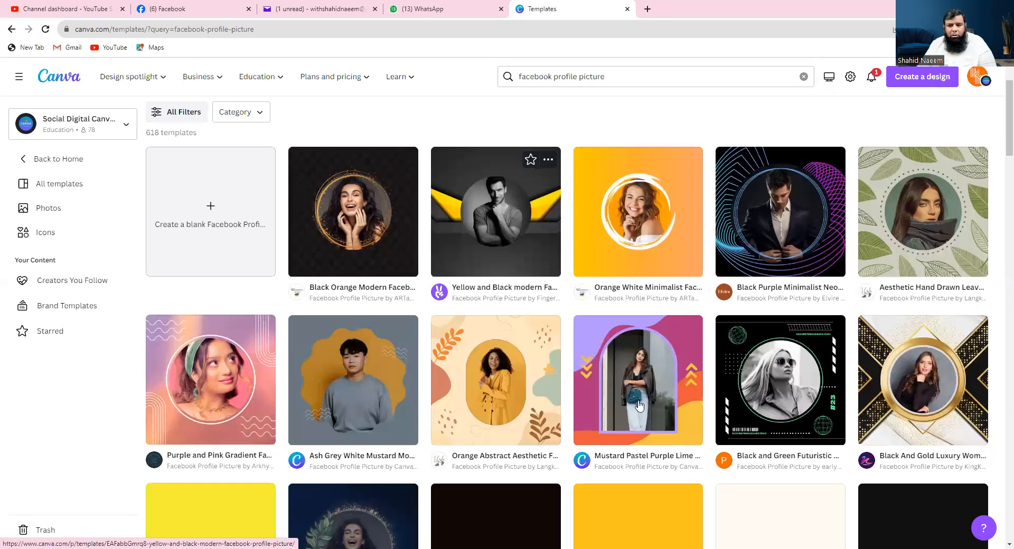
pyautogui.scroll(-7, 602, 404)
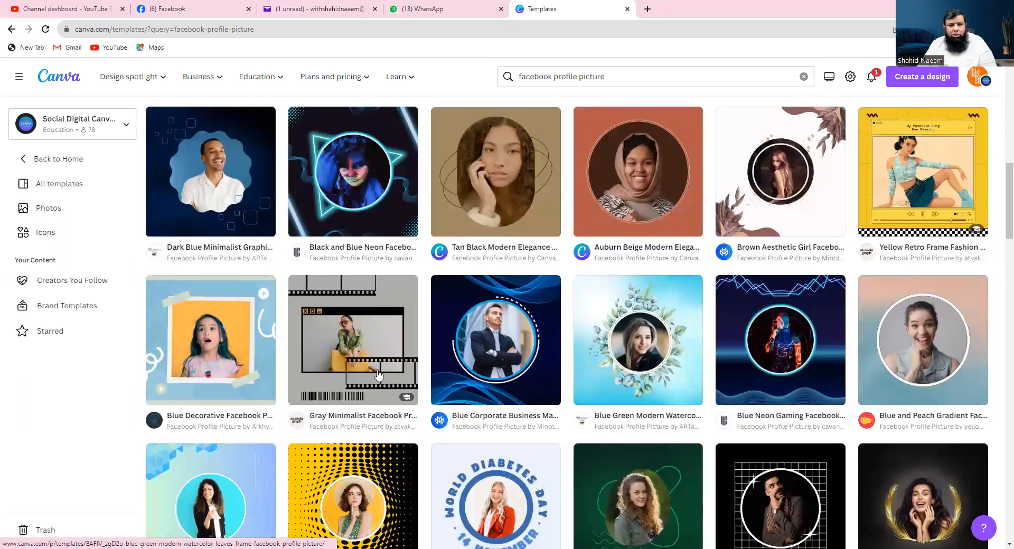
pyautogui.click(828, 316)
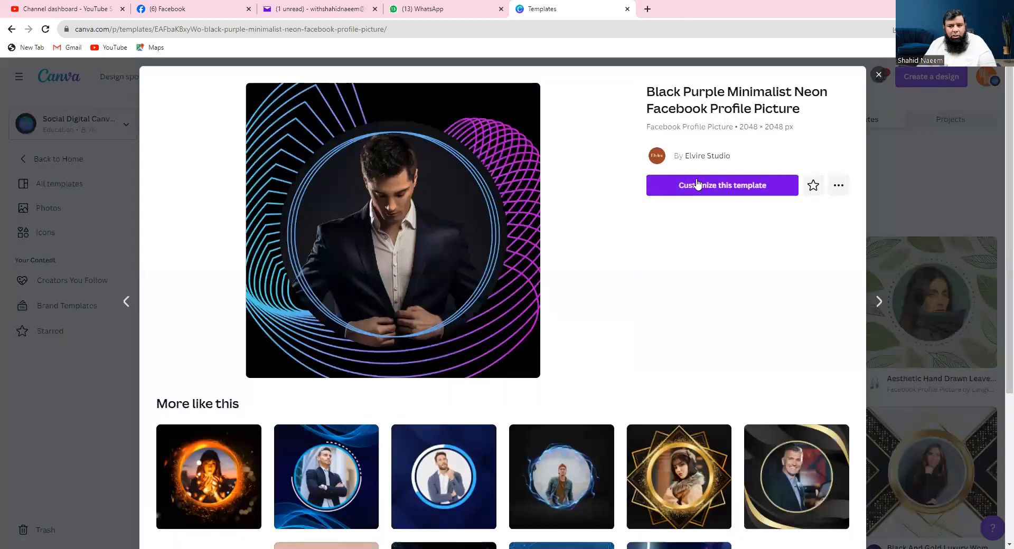
# Open the neon template as an editable design and nudge its circular photo frame
pyautogui.click(697, 185)
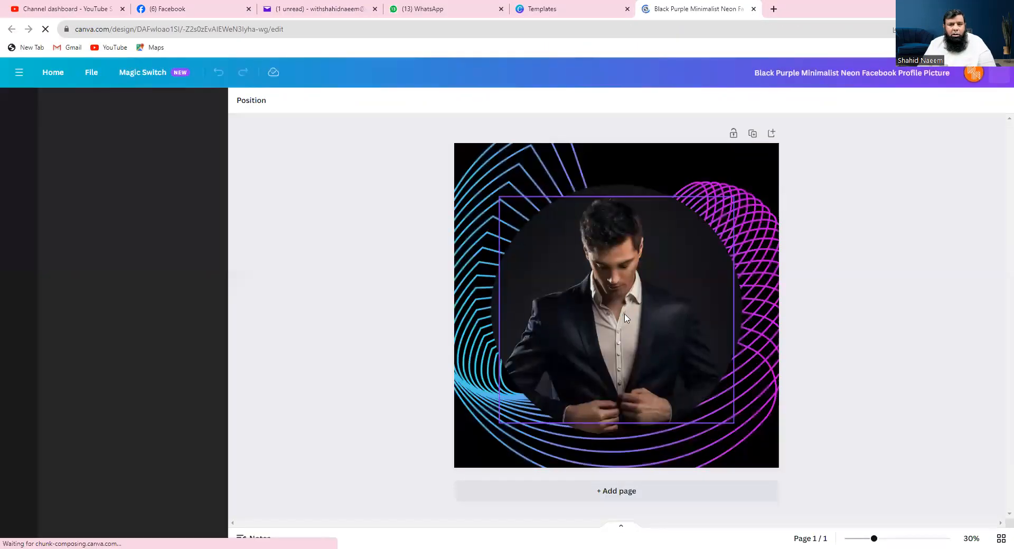
pyautogui.click(626, 319)
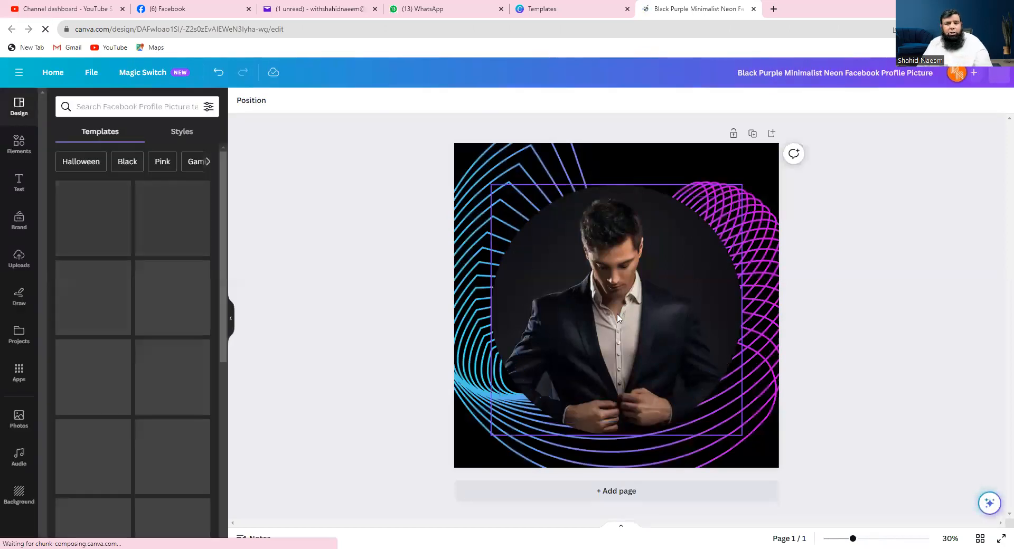
pyautogui.hotkey('ctrl', 'z')
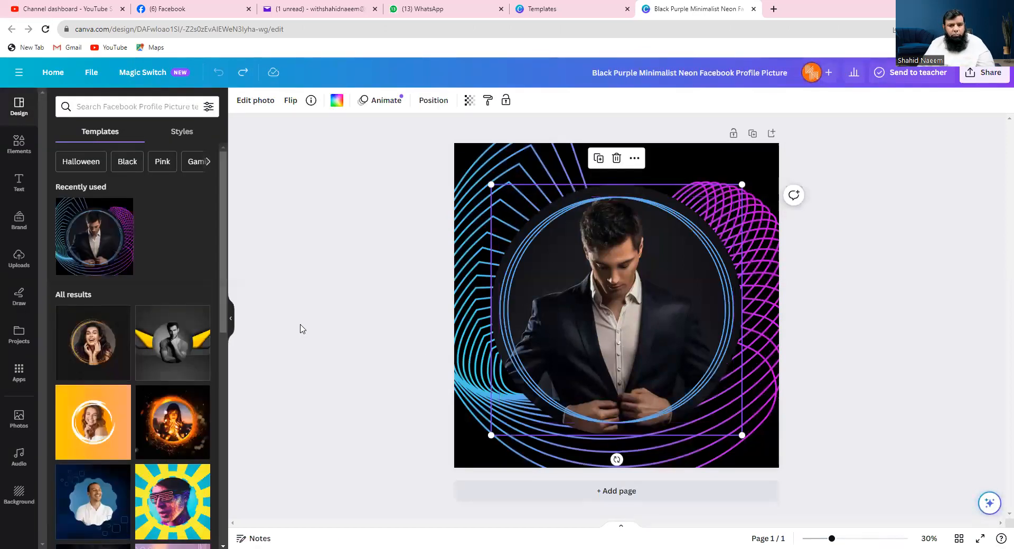
pyautogui.click(301, 329)
pyautogui.click(636, 331)
pyautogui.moveTo(617, 329); pyautogui.dragTo(661, 350)
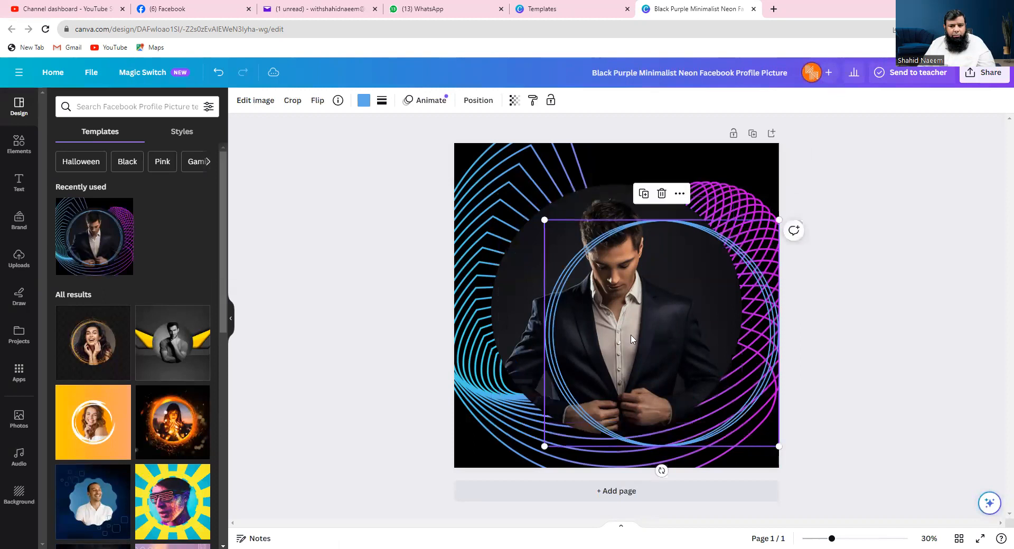
# Pull the man's photo out of the frame, delete it, and centre the empty frame
pyautogui.click(591, 355)
pyautogui.moveTo(592, 355); pyautogui.dragTo(399, 321)
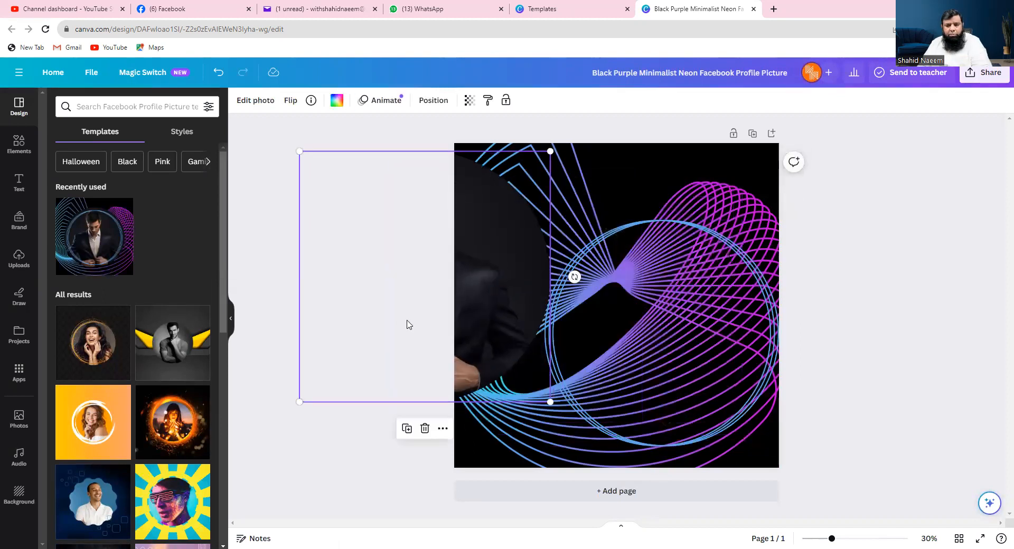
pyautogui.press('Delete')
pyautogui.moveTo(577, 347); pyautogui.dragTo(694, 352)
pyautogui.moveTo(548, 398)
pyautogui.mouseDown()
pyautogui.moveTo(566, 400)
pyautogui.moveTo(523, 358)
pyautogui.moveTo(560, 395)
pyautogui.mouseUp()
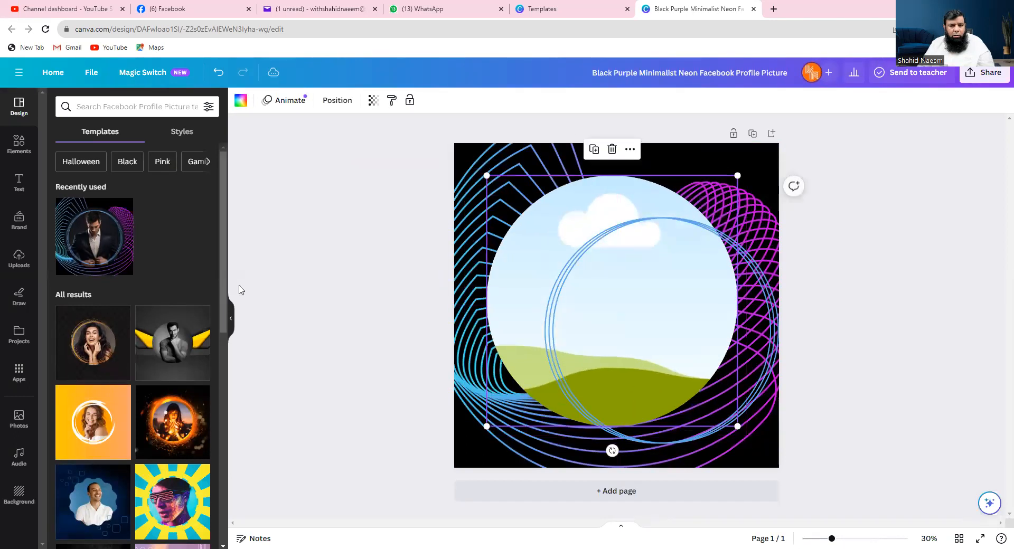
# Search Elements graphics for 'marketing icons' and place an enlarged orange chart graphic over the circle
pyautogui.click(19, 144)
pyautogui.click(130, 106)
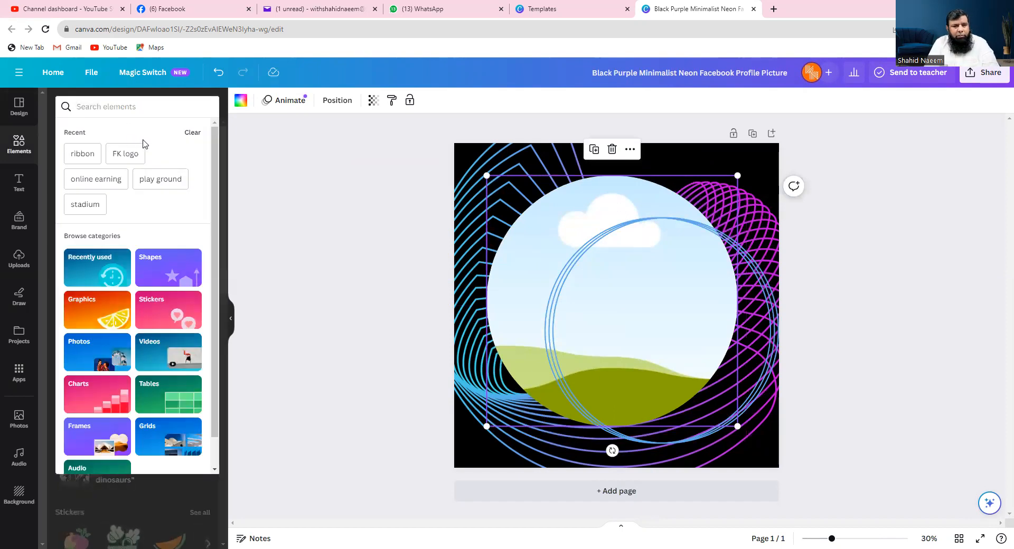
pyautogui.write('markeing icons')
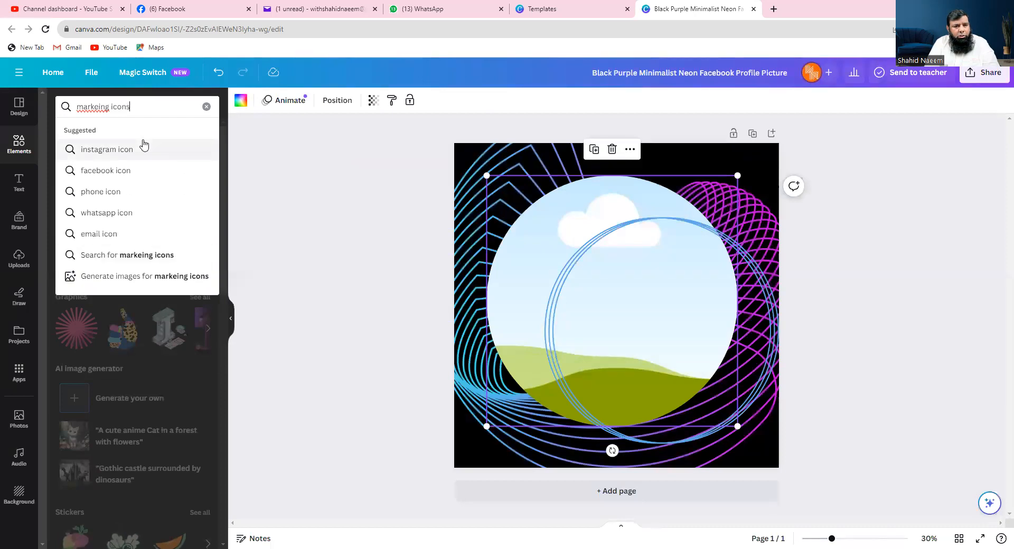
pyautogui.press('Return')
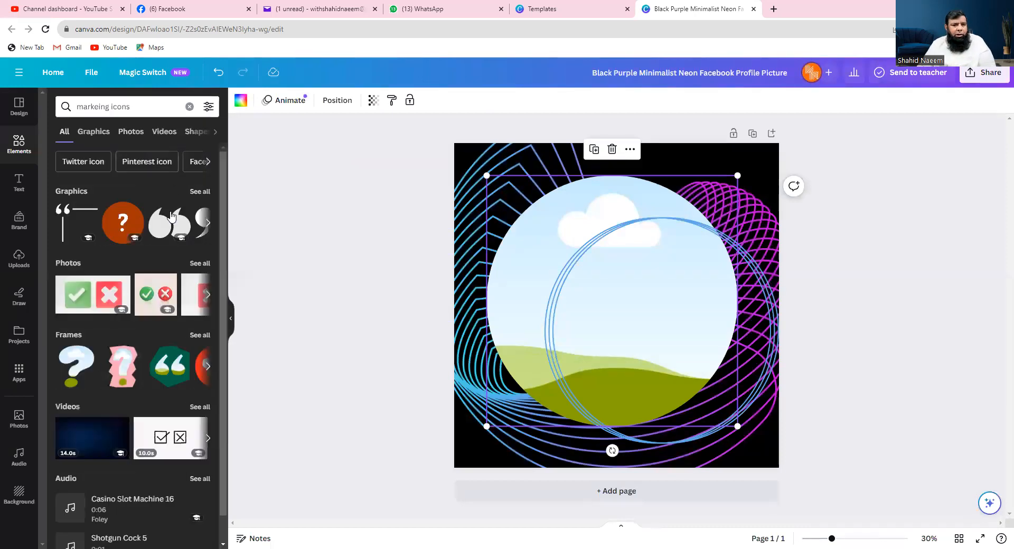
pyautogui.click(100, 107)
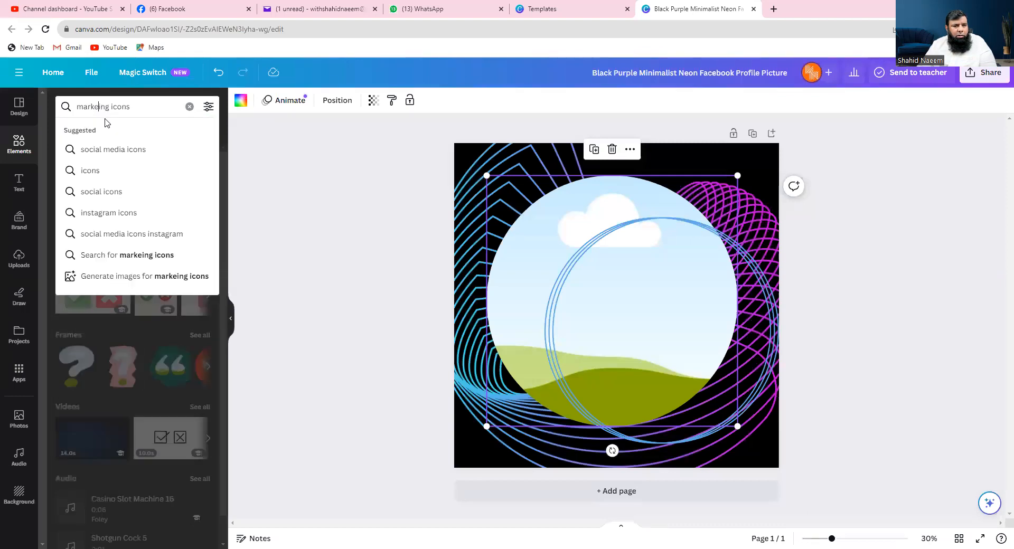
pyautogui.write('t')
pyautogui.press('Return')
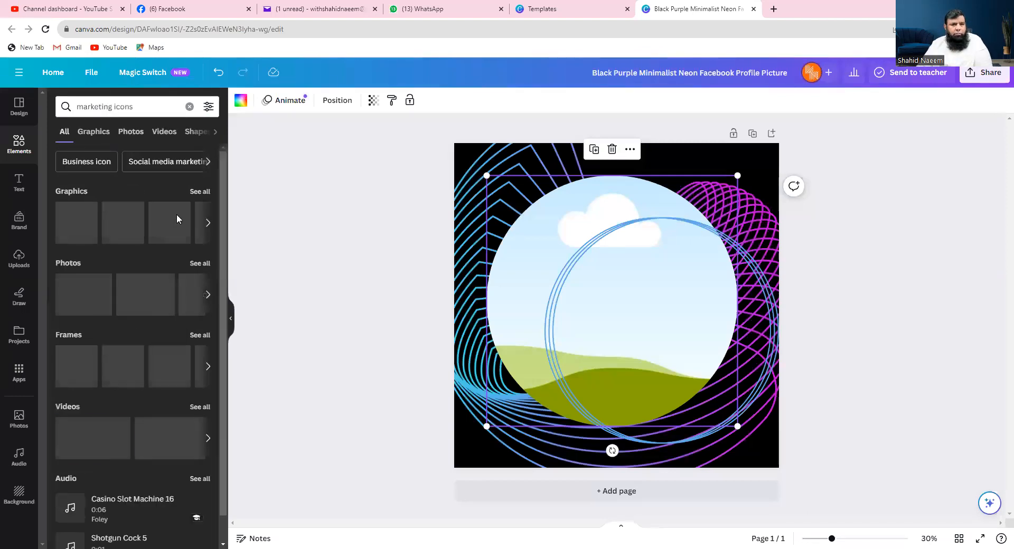
pyautogui.click(200, 191)
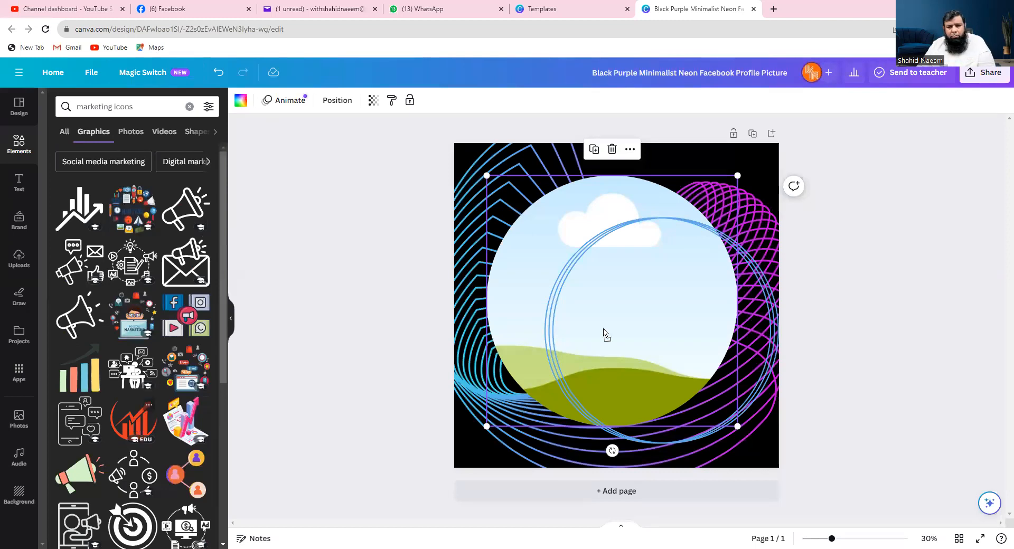
pyautogui.moveTo(678, 376); pyautogui.dragTo(608, 346)
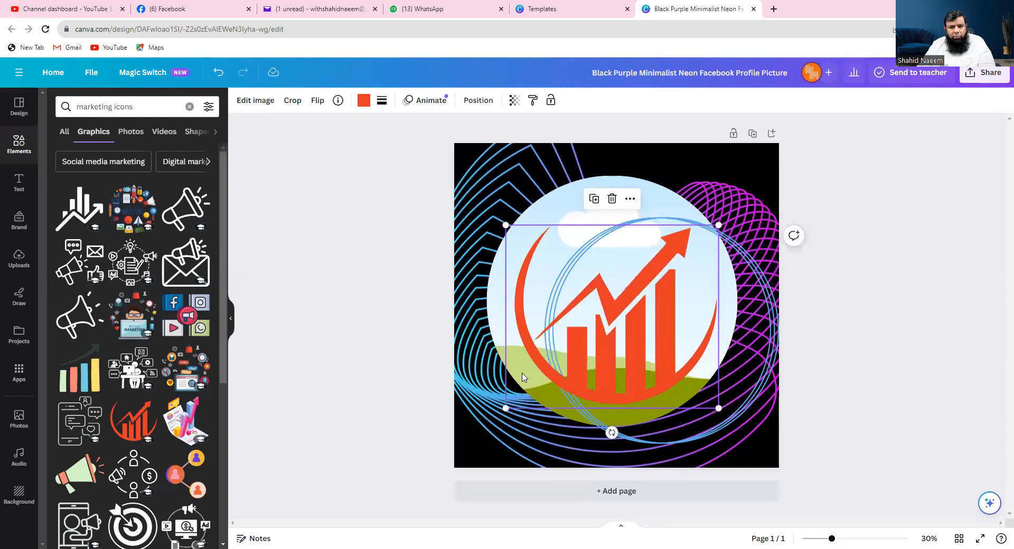
# Replace the sky photo with an enlarged blue circle shape covering the frame
pyautogui.click(493, 342)
pyautogui.press('Delete')
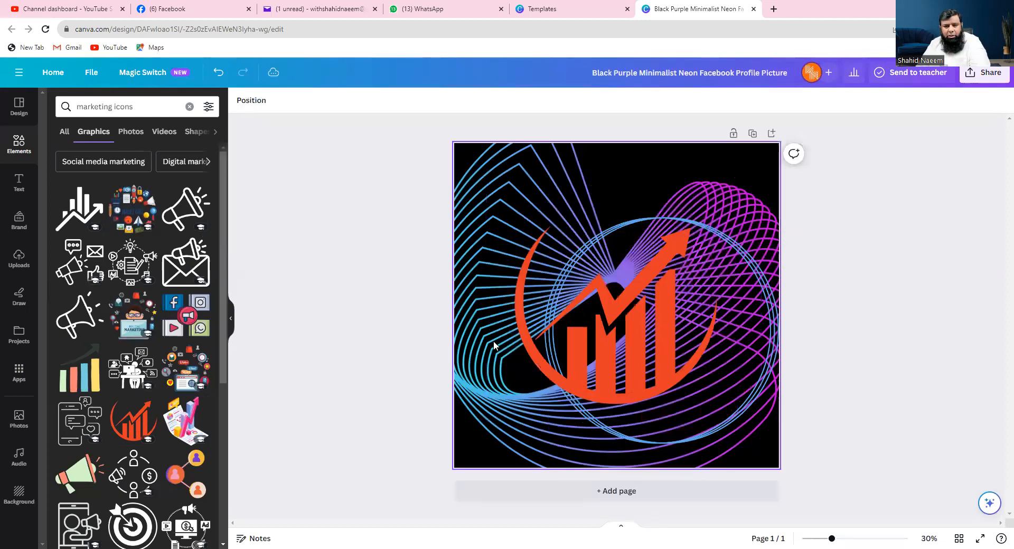
pyautogui.press('c')
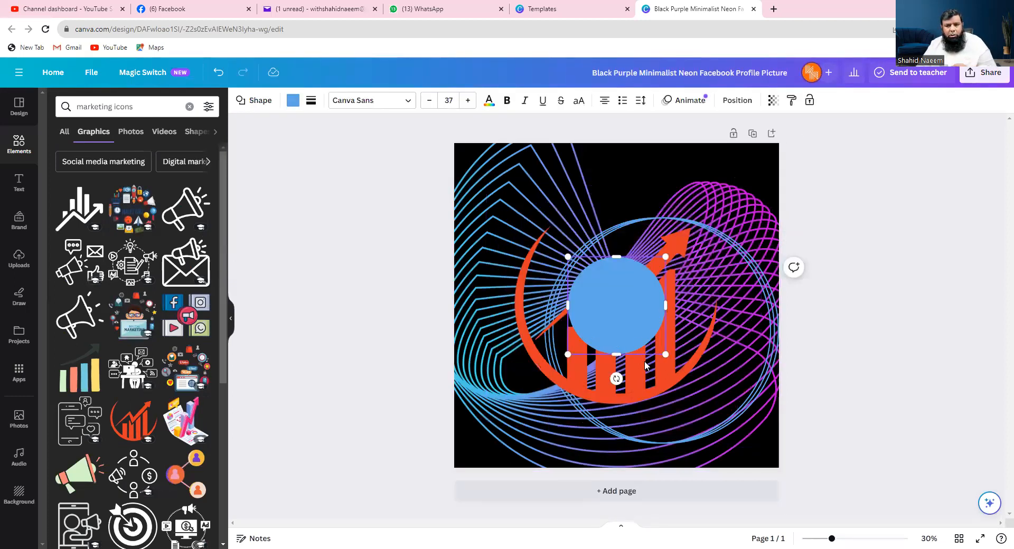
pyautogui.moveTo(678, 361); pyautogui.dragTo(800, 481)
pyautogui.moveTo(686, 414); pyautogui.dragTo(629, 349)
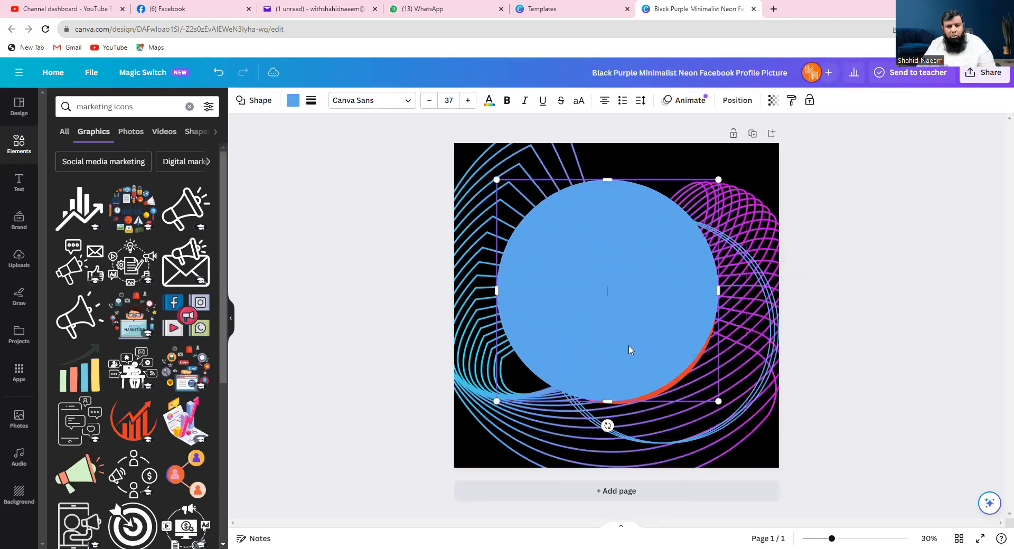
pyautogui.moveTo(717, 402); pyautogui.dragTo(794, 475)
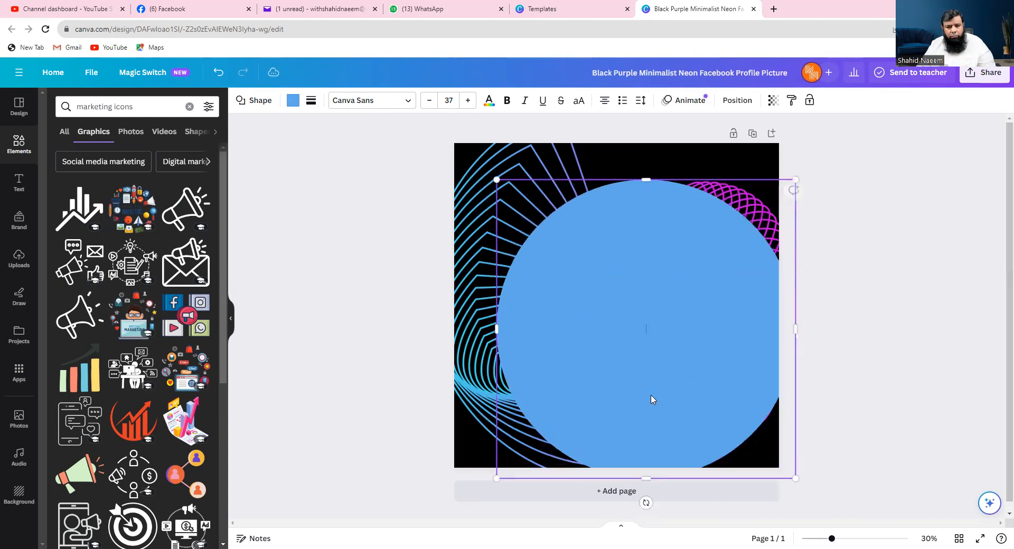
pyautogui.moveTo(651, 401); pyautogui.dragTo(611, 366)
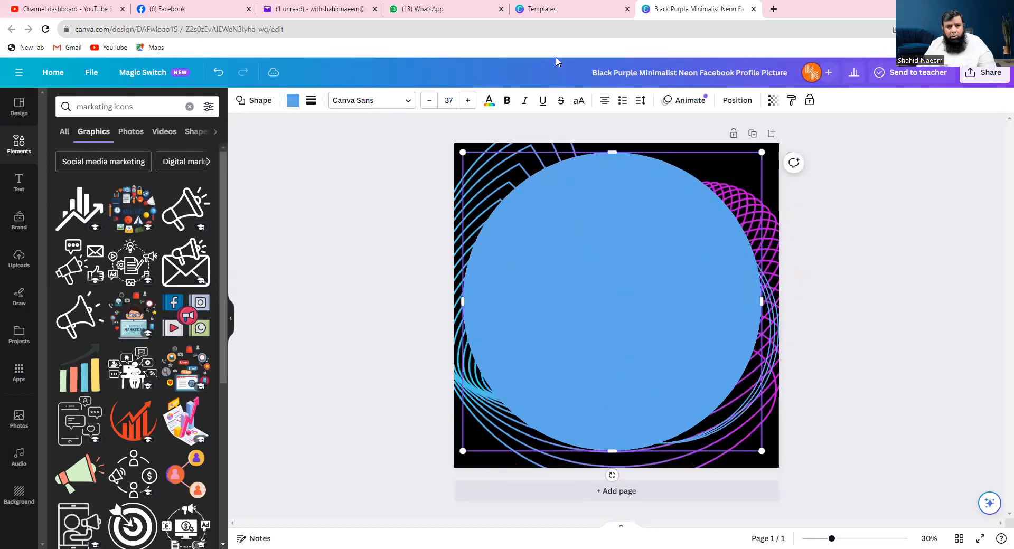
# Send the blue circle to the back and recolour the chart logo orange
pyautogui.click(735, 101)
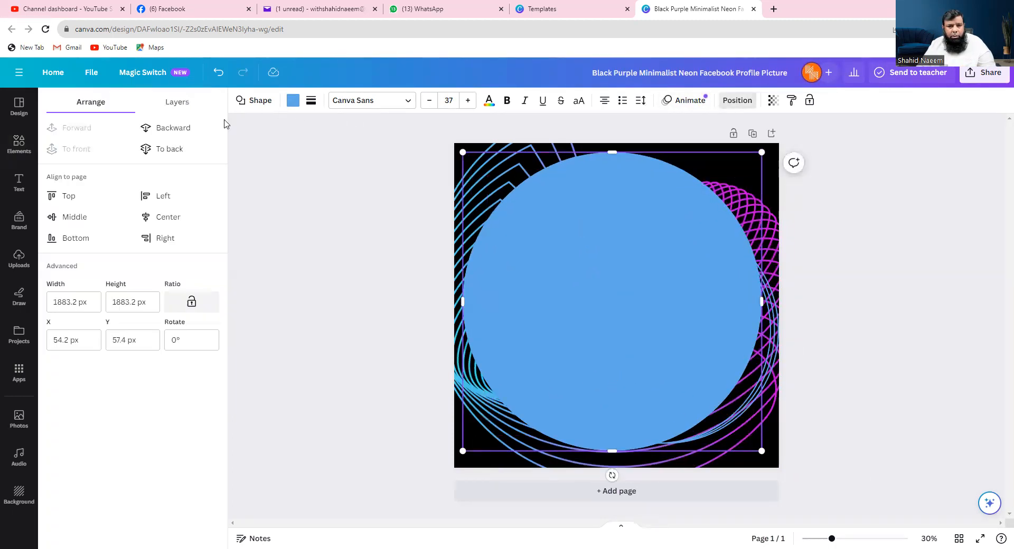
pyautogui.click(178, 132)
pyautogui.click(178, 132)
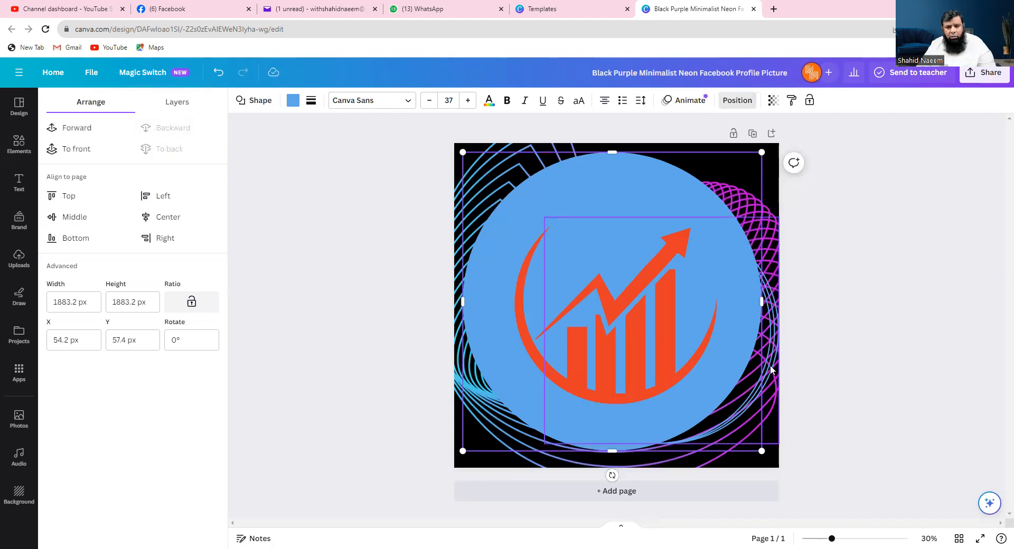
pyautogui.click(726, 335)
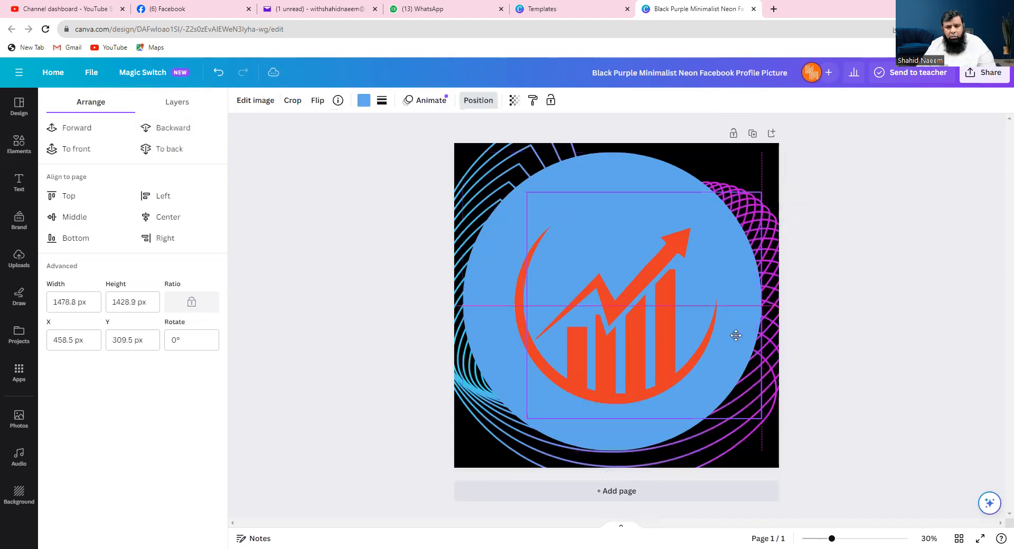
pyautogui.click(363, 101)
pyautogui.click(152, 168)
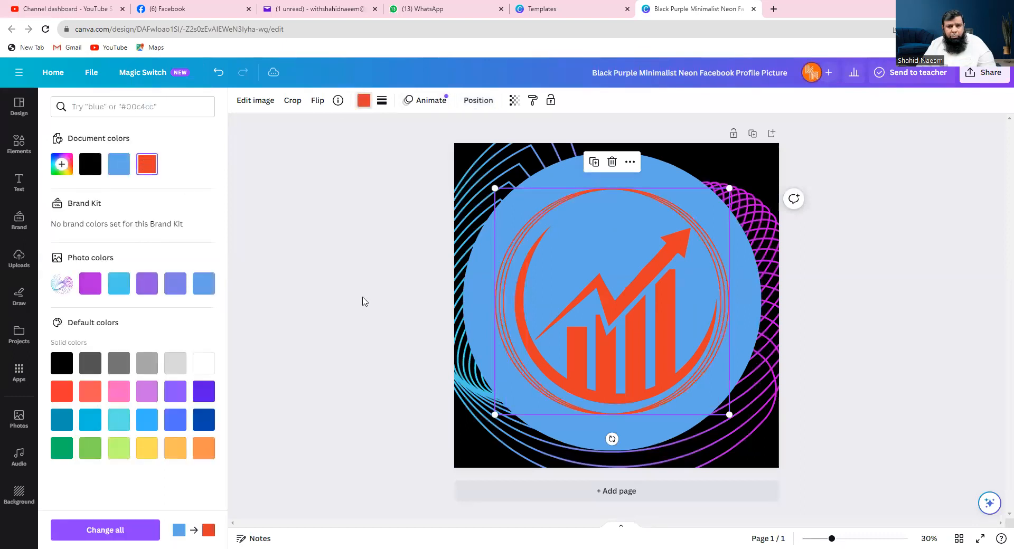
pyautogui.click(860, 332)
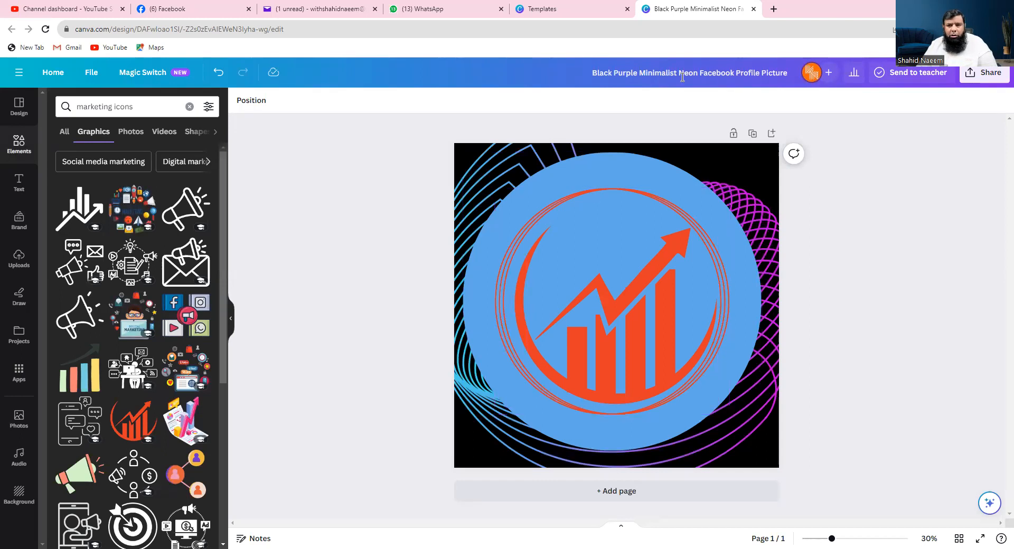
# Rename the design 'AM Marketing' and add an 'AM' heading
pyautogui.click(590, 74)
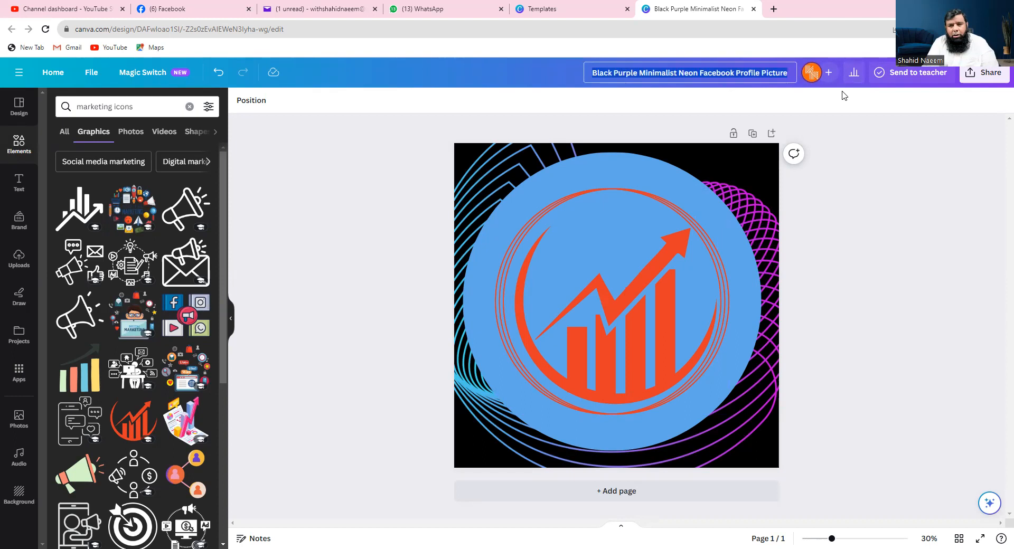
pyautogui.write('AM Marketing')
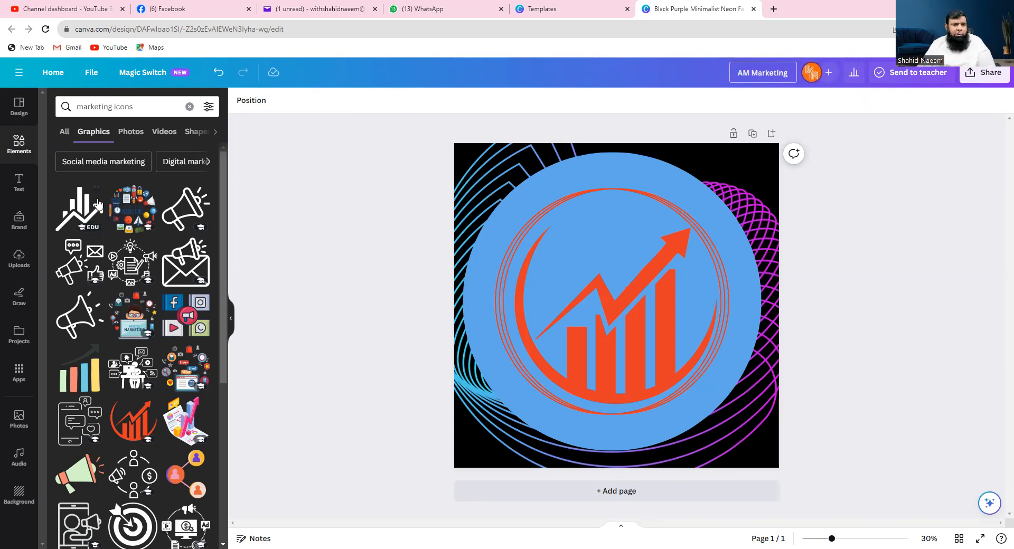
pyautogui.click(19, 182)
pyautogui.click(130, 229)
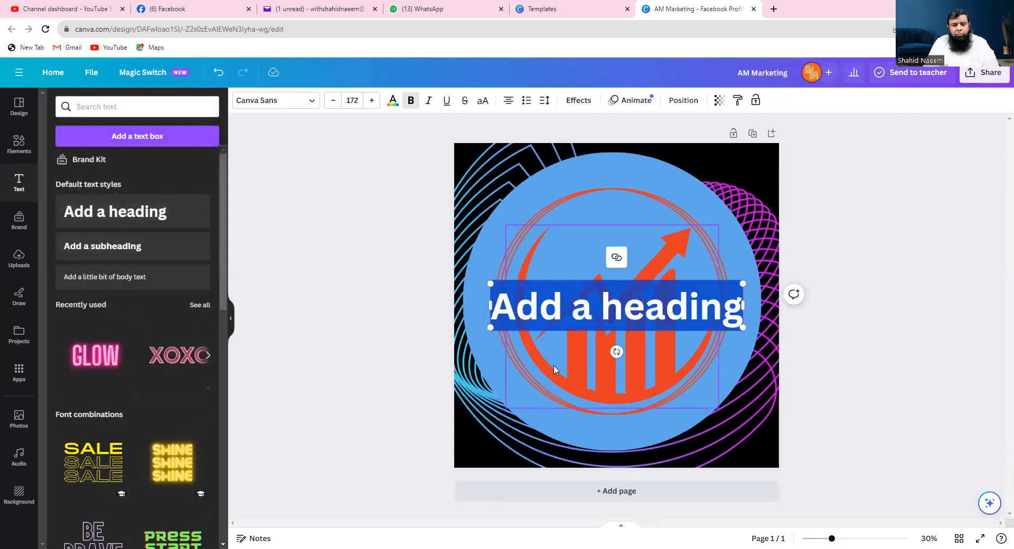
pyautogui.write('AM')
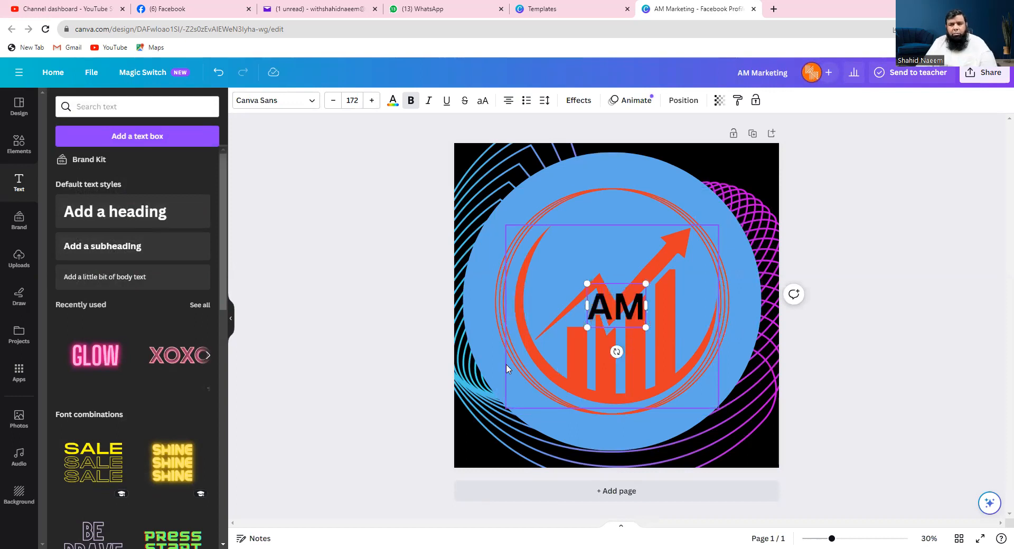
# Enlarge the AM heading, move it to the top of the circle, and colour it red
pyautogui.moveTo(646, 328); pyautogui.dragTo(684, 355)
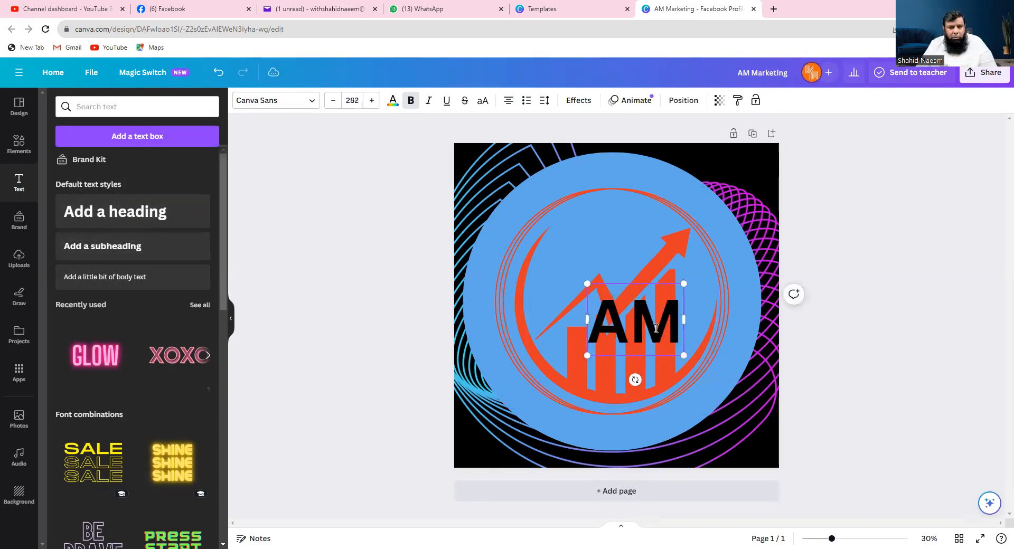
pyautogui.click(386, 214)
pyautogui.moveTo(644, 309); pyautogui.dragTo(615, 214)
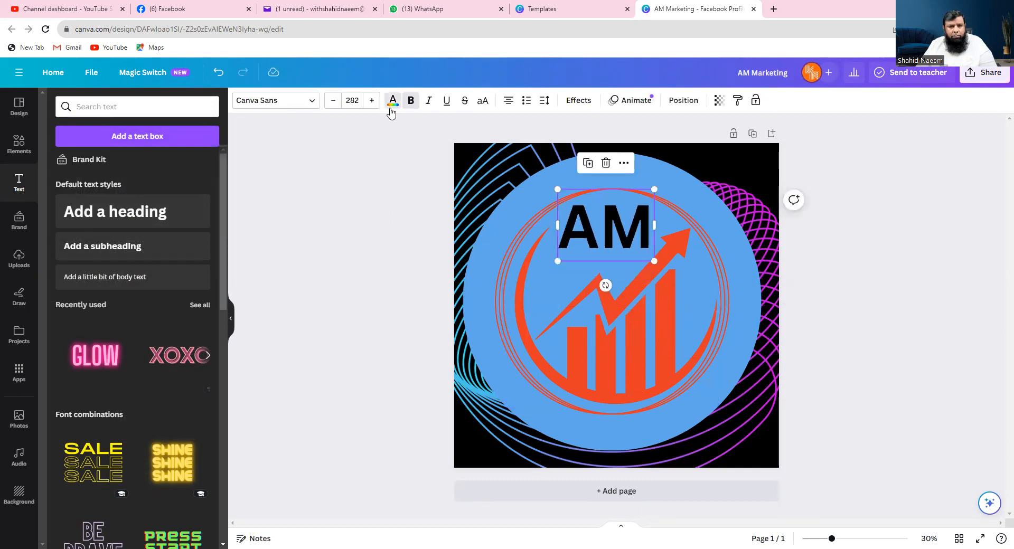
pyautogui.click(392, 104)
pyautogui.click(147, 164)
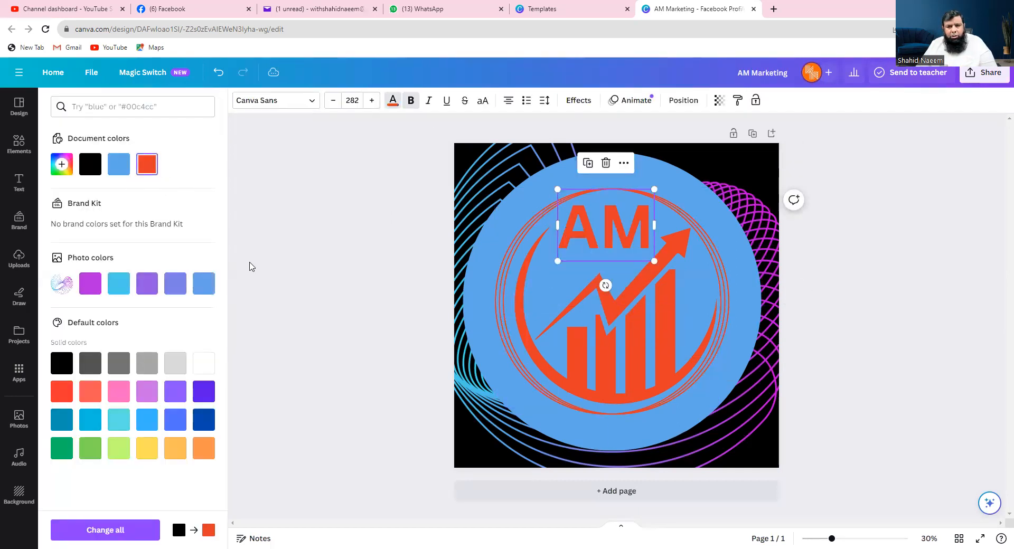
pyautogui.click(392, 100)
# Download the AM Marketing design as a PNG and close its editor tab
pyautogui.click(984, 73)
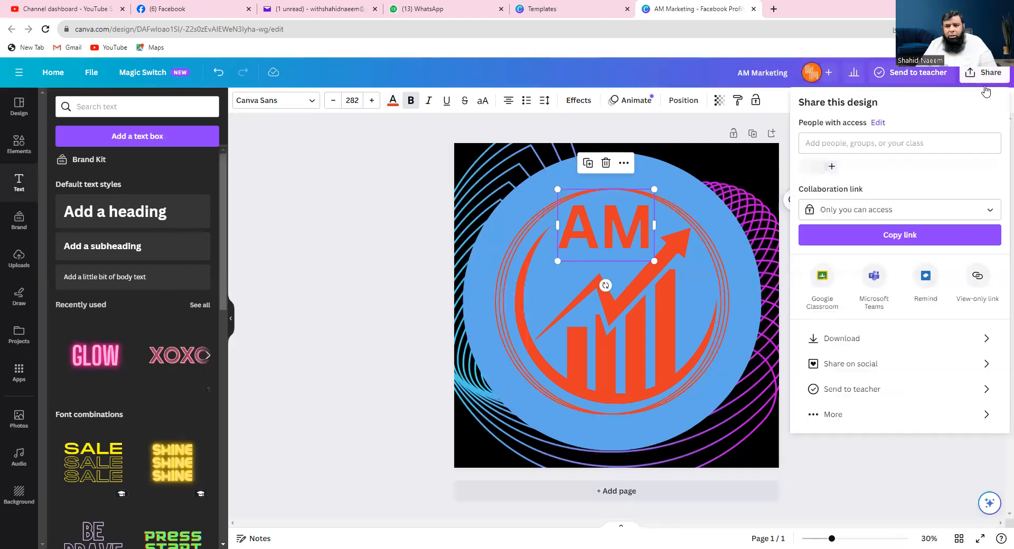
pyautogui.click(841, 339)
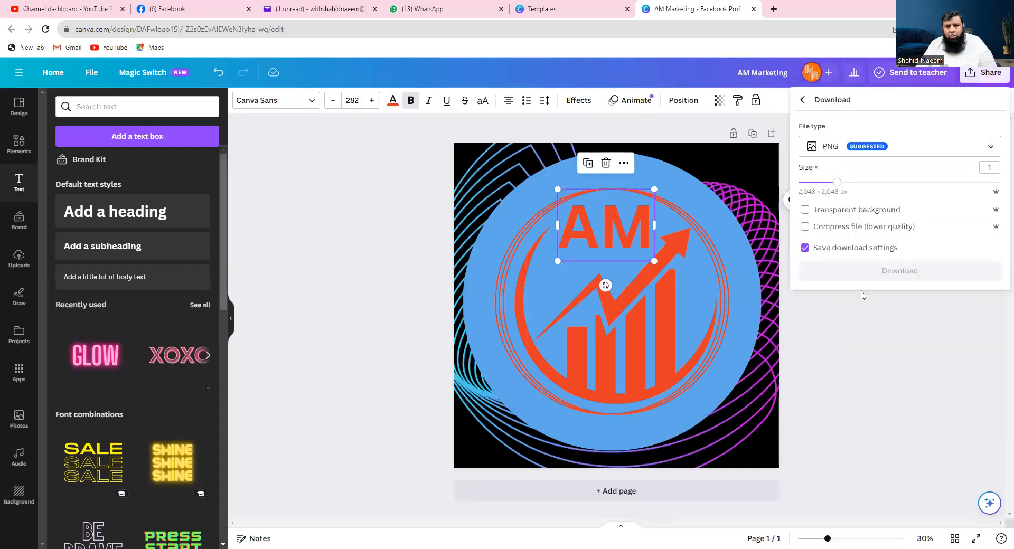
pyautogui.click(880, 278)
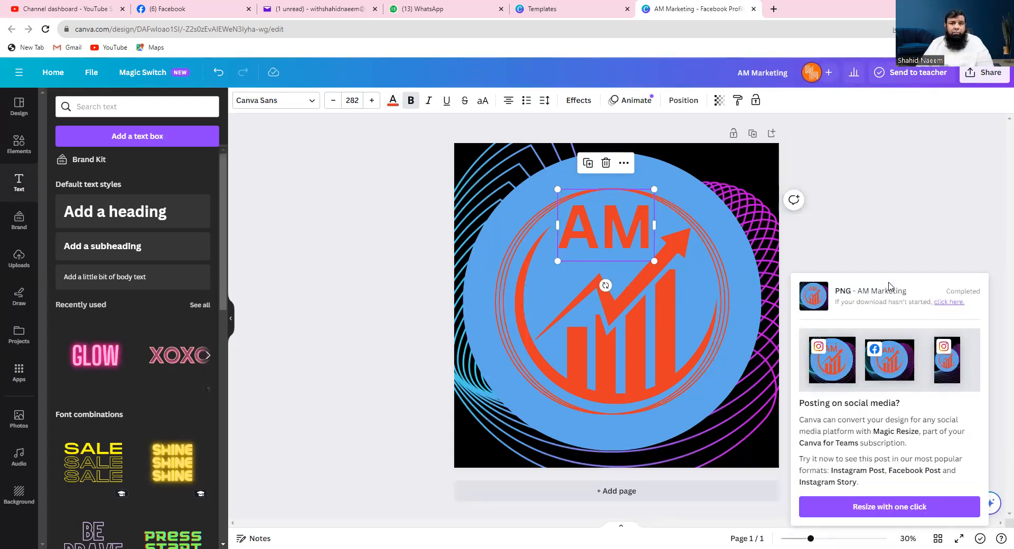
pyautogui.click(752, 9)
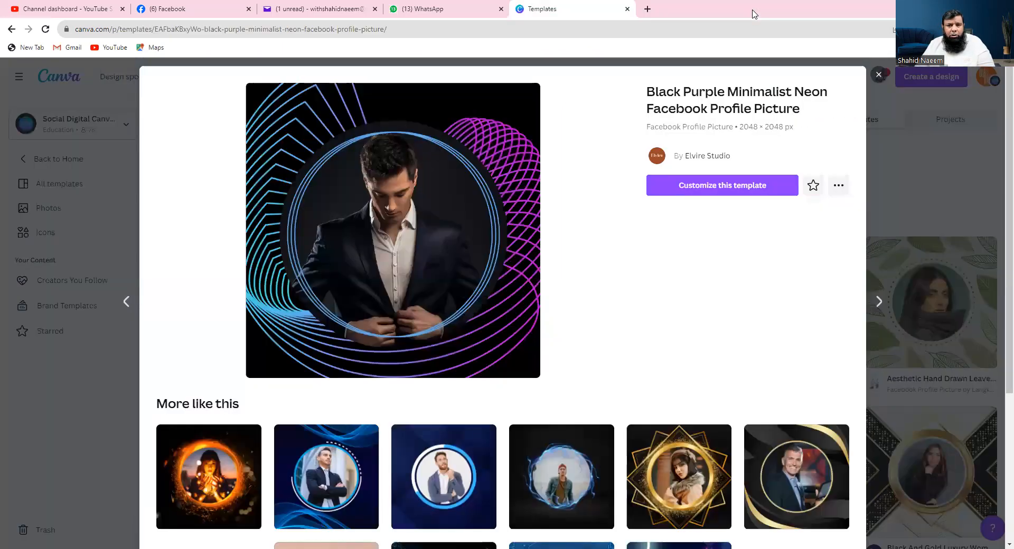
# Change the template search from profile picture to 'facebook banner' and run it
pyautogui.click(11, 29)
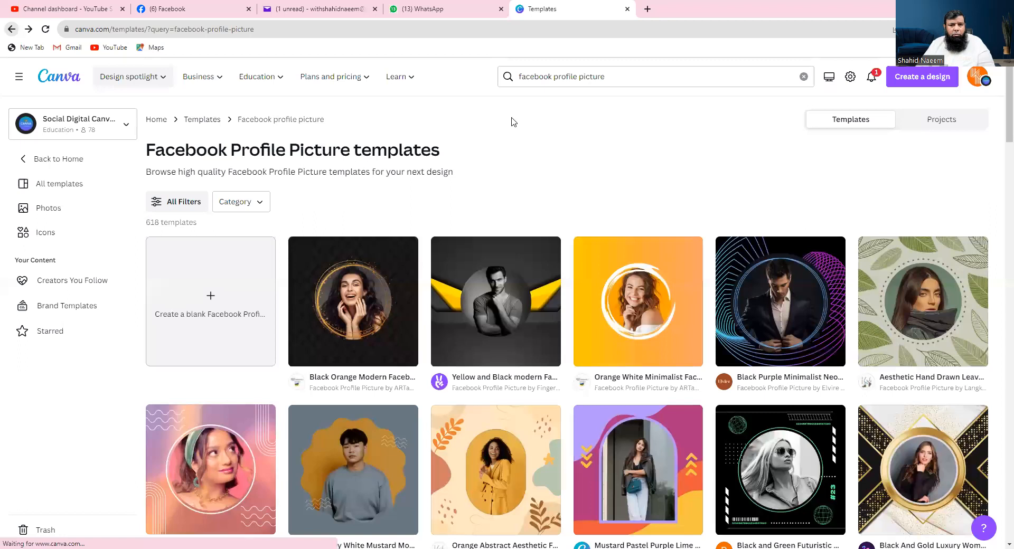
pyautogui.click(630, 67)
pyautogui.click(348, 74)
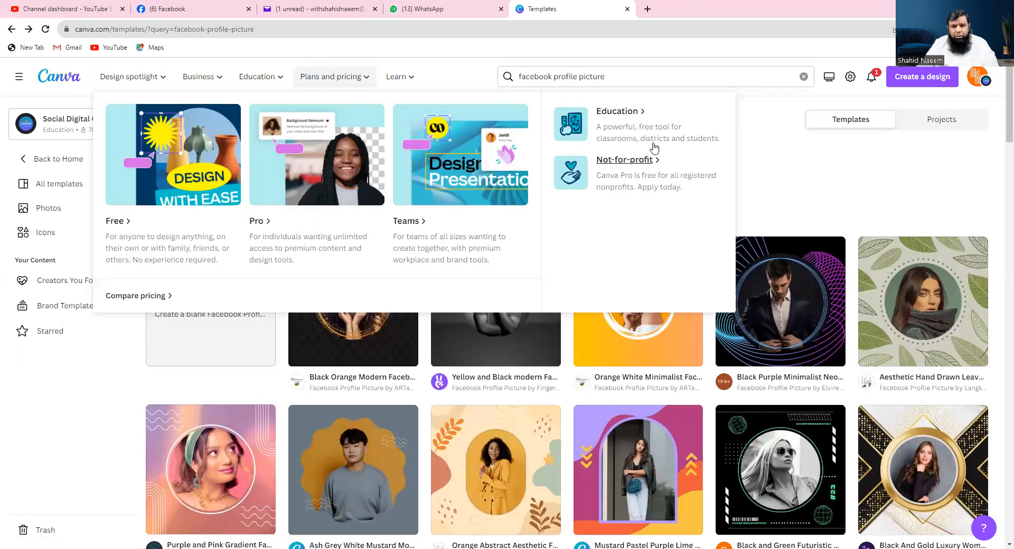
pyautogui.click(640, 79)
pyautogui.press('BackSpace')
pyautogui.press('BackSpace')
pyautogui.press('BackSpace')
pyautogui.press('BackSpace')
pyautogui.press('BackSpace')
pyautogui.press('BackSpace')
pyautogui.press('BackSpace')
pyautogui.press('BackSpace')
pyautogui.press('BackSpace')
pyautogui.press('BackSpace')
pyautogui.press('BackSpace')
pyautogui.press('BackSpace')
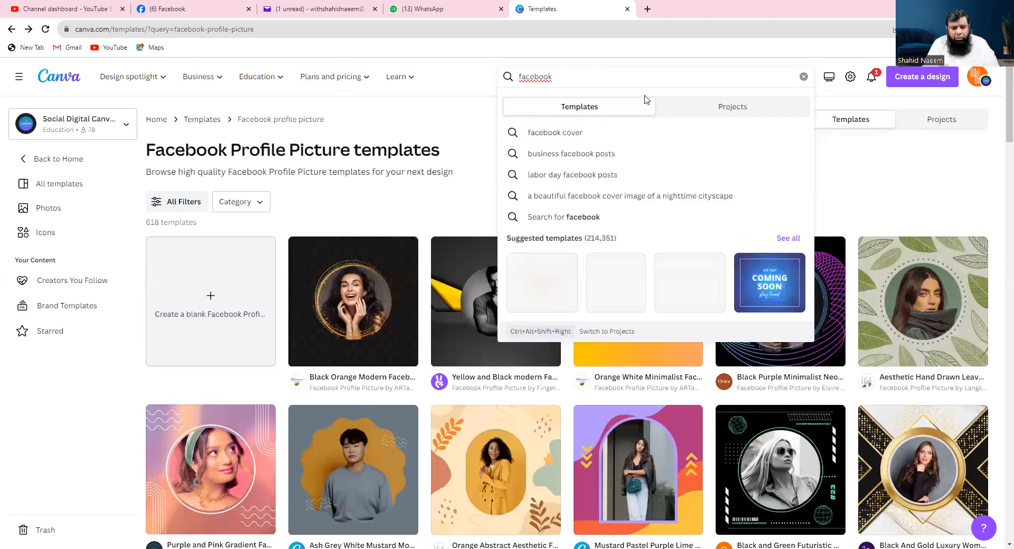
pyautogui.write('banner')
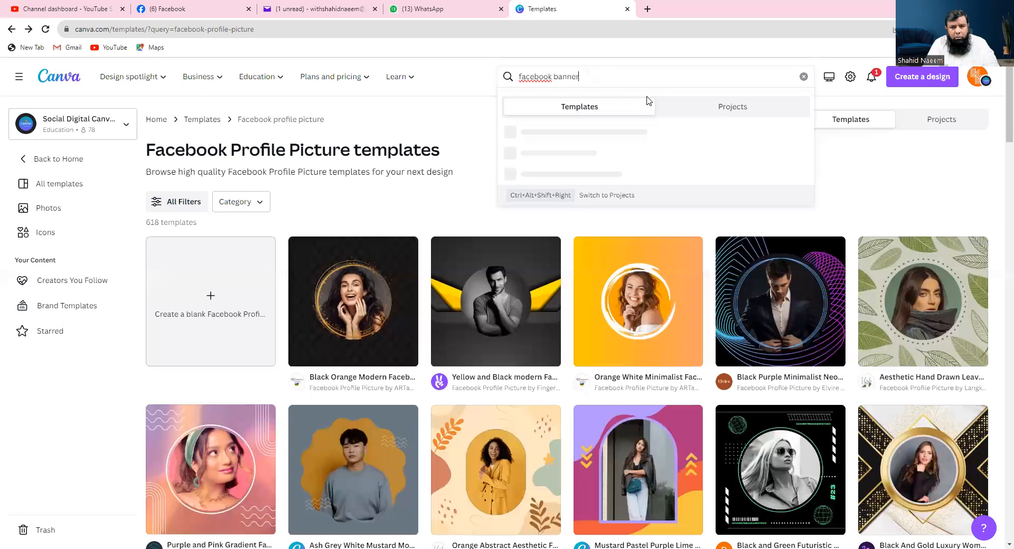
pyautogui.press('Return')
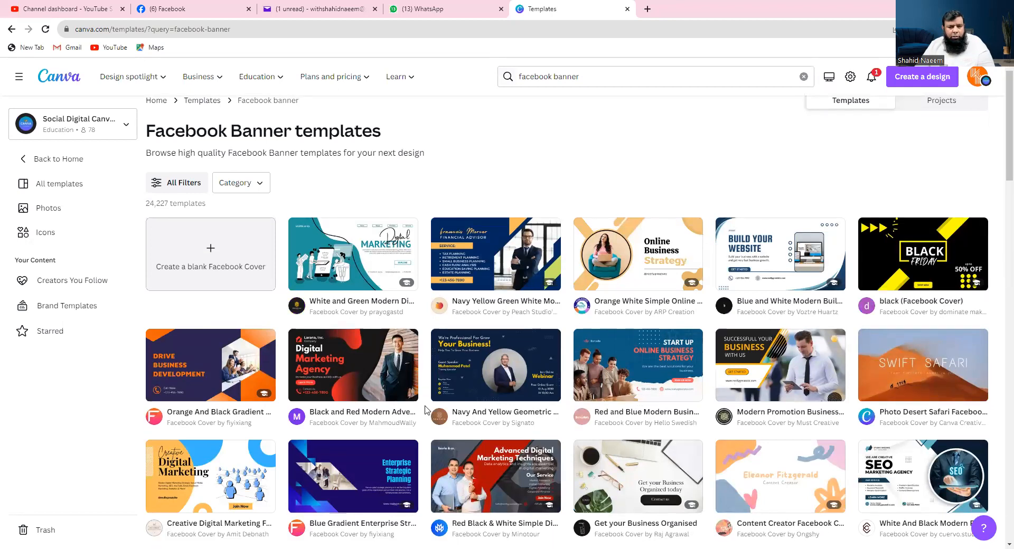
# Find and preview the Navy And White Modern creative business agency cover template
pyautogui.scroll(-9, 576, 368)
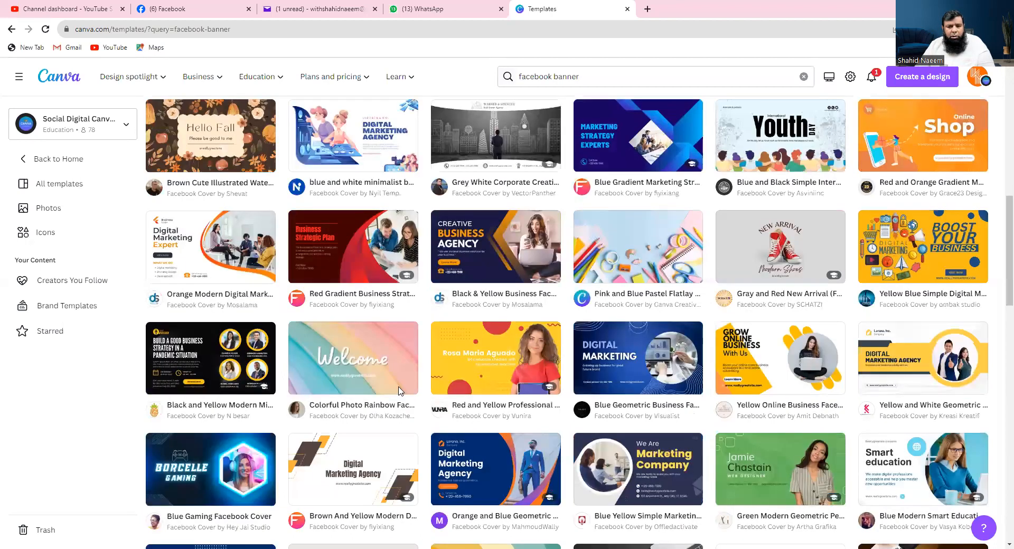
pyautogui.scroll(-2, 862, 374)
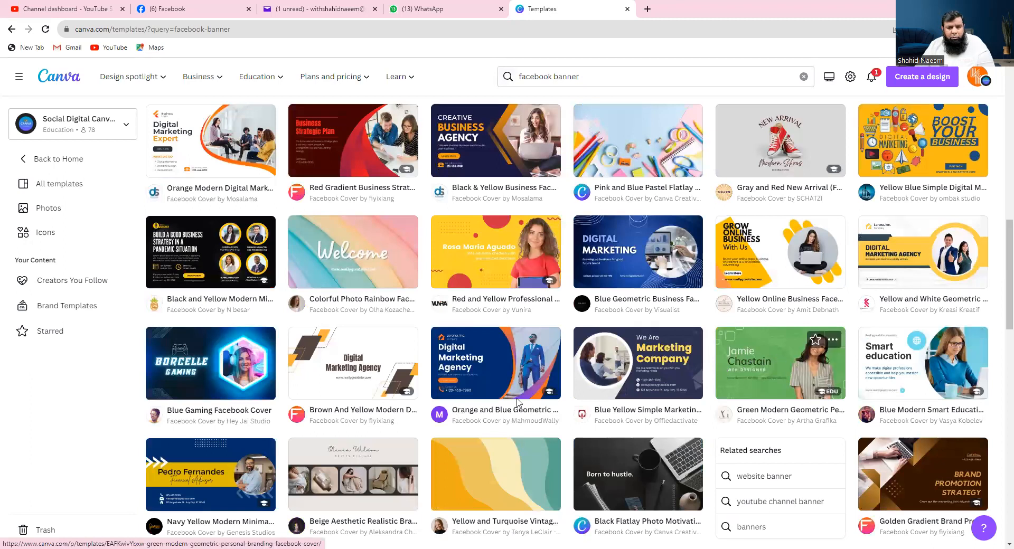
pyautogui.scroll(-4, 472, 396)
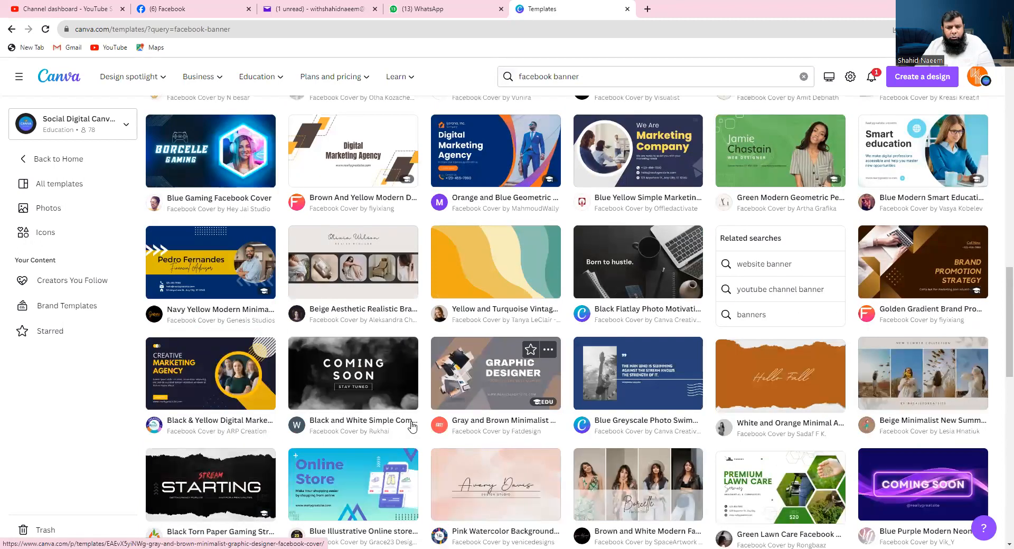
pyautogui.scroll(-4, 578, 440)
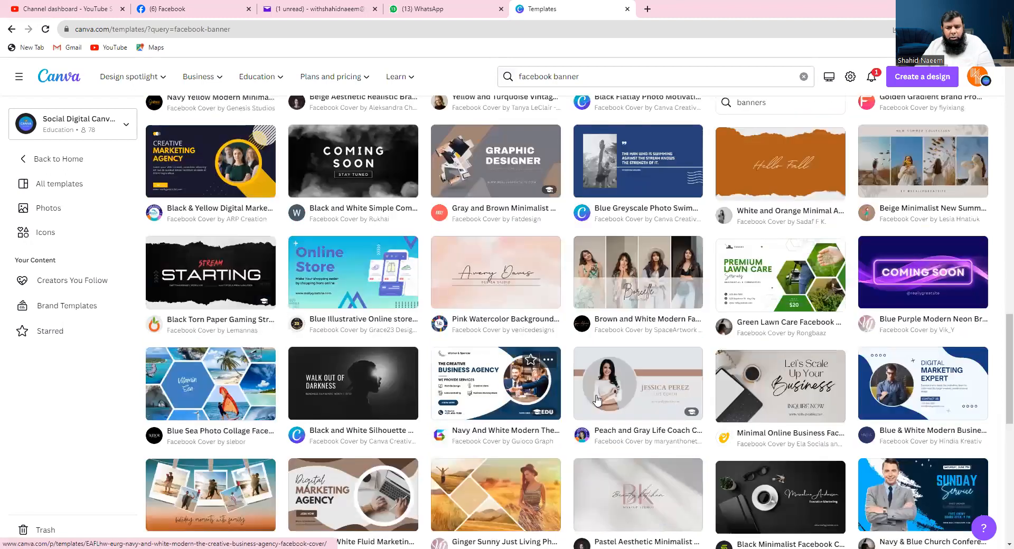
pyautogui.click(487, 379)
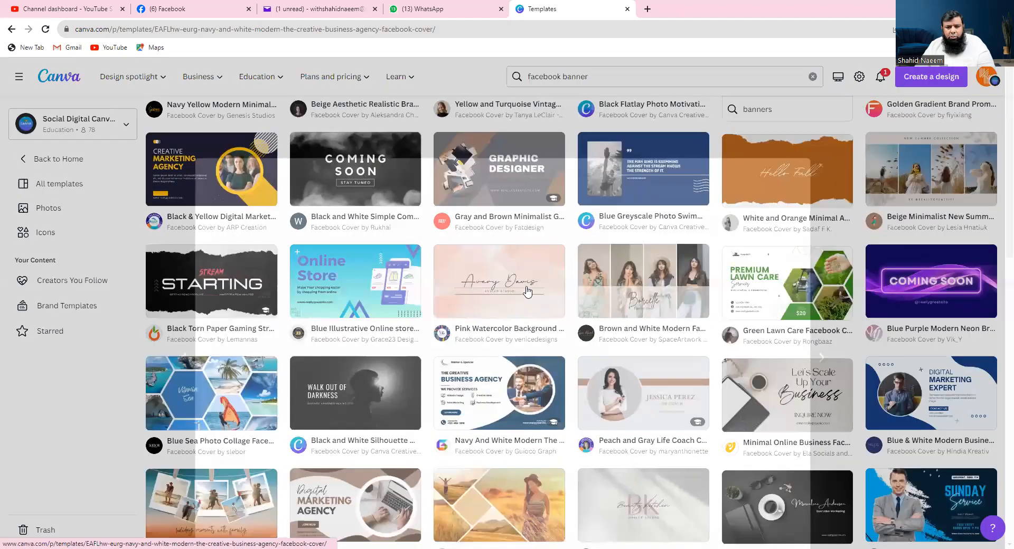
# Start a cover design and apply the purple Digital Marketing Agency template from a 'digital marketing' search
pyautogui.click(726, 213)
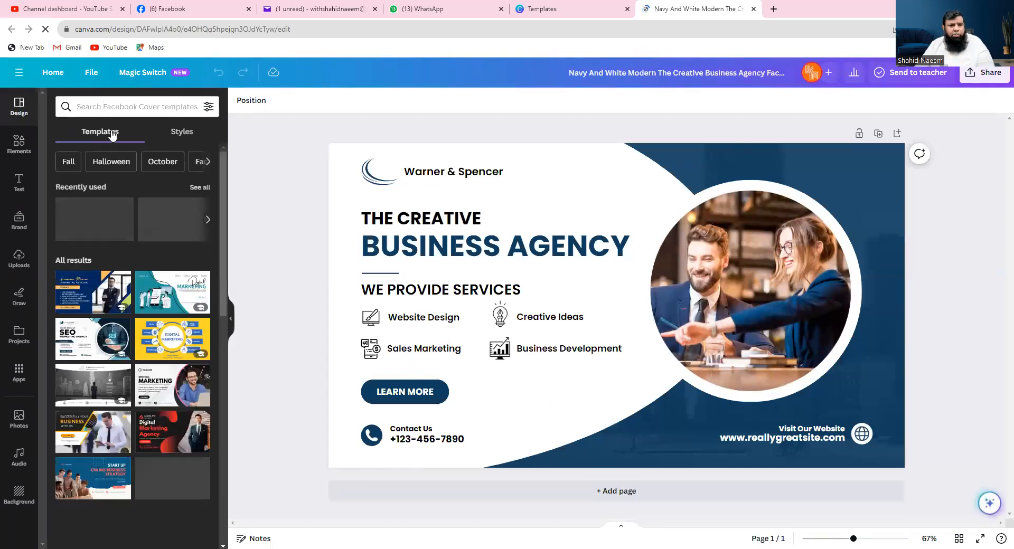
pyautogui.click(113, 106)
pyautogui.write('di')
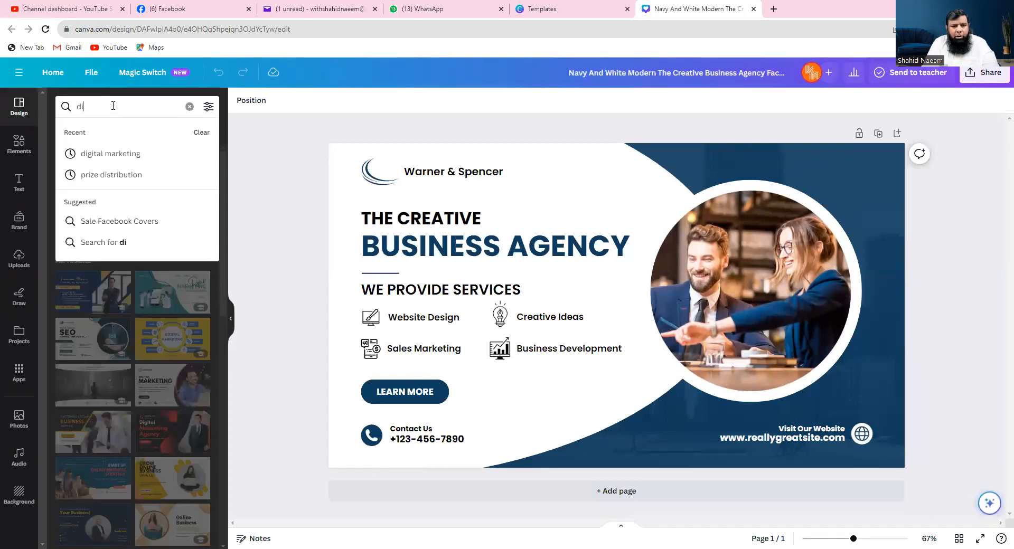
pyautogui.write('gita')
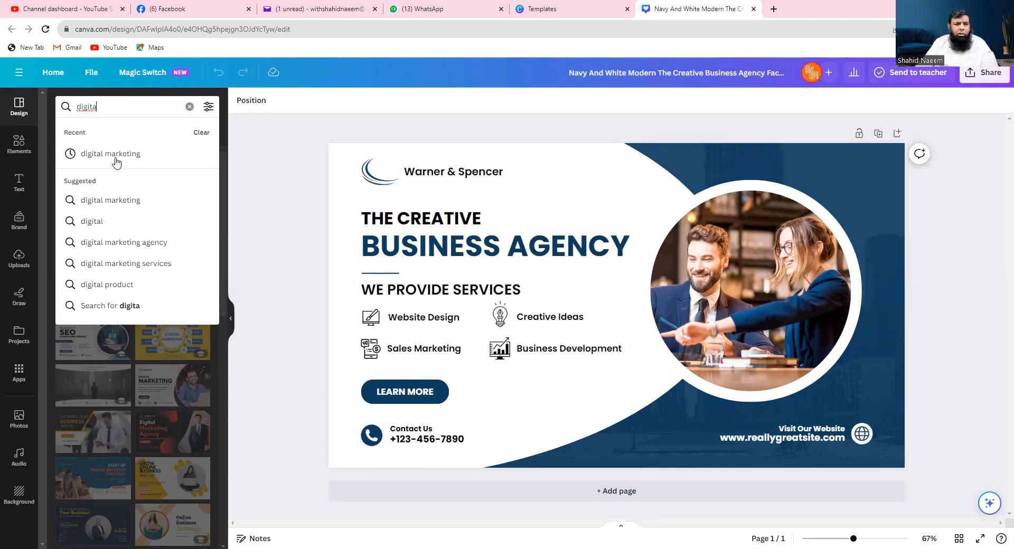
pyautogui.click(111, 154)
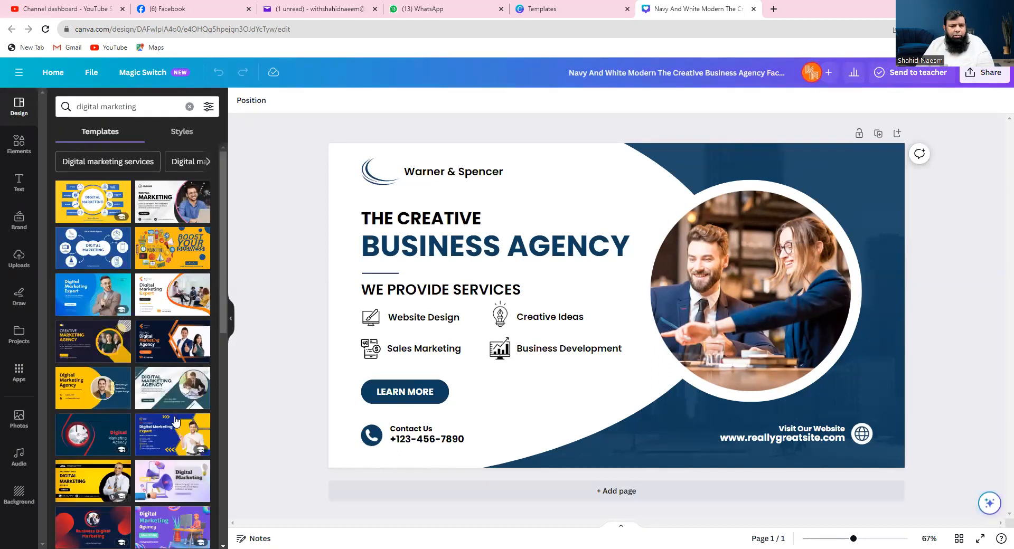
pyautogui.click(168, 523)
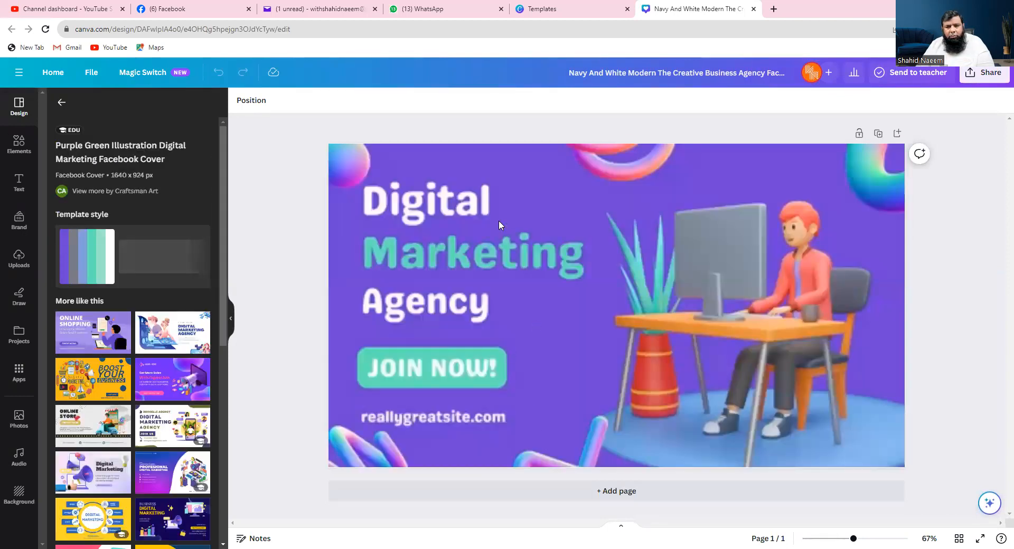
# Rearrange the Digital, Marketing and Agency heading lines on the cover
pyautogui.click(502, 325)
pyautogui.moveTo(466, 284); pyautogui.dragTo(514, 311)
pyautogui.moveTo(468, 262); pyautogui.dragTo(505, 288)
pyautogui.moveTo(482, 321); pyautogui.dragTo(453, 319)
pyautogui.moveTo(403, 199); pyautogui.dragTo(439, 234)
# Add white 'AM' text just left of Digital to read 'AMDigital'
pyautogui.click(19, 182)
pyautogui.click(134, 145)
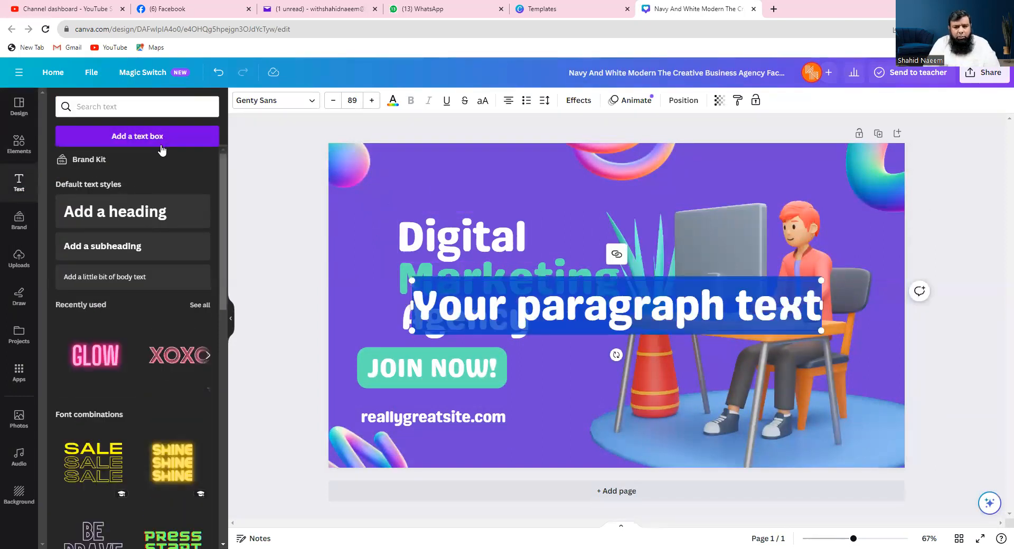
pyautogui.write('AM')
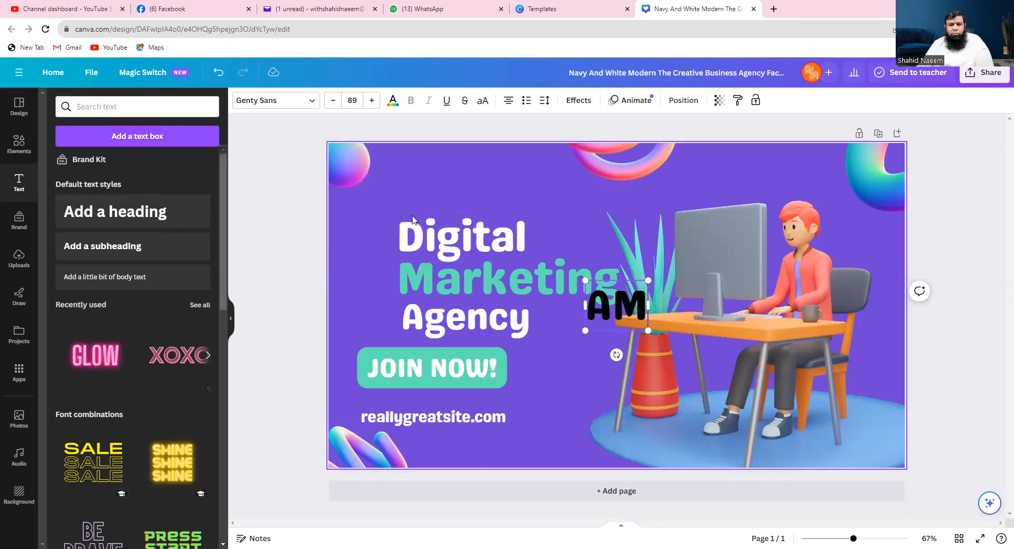
pyautogui.click(288, 288)
pyautogui.moveTo(609, 309); pyautogui.dragTo(605, 309)
pyautogui.moveTo(504, 244); pyautogui.dragTo(564, 244)
pyautogui.moveTo(607, 307); pyautogui.dragTo(406, 235)
pyautogui.click(393, 100)
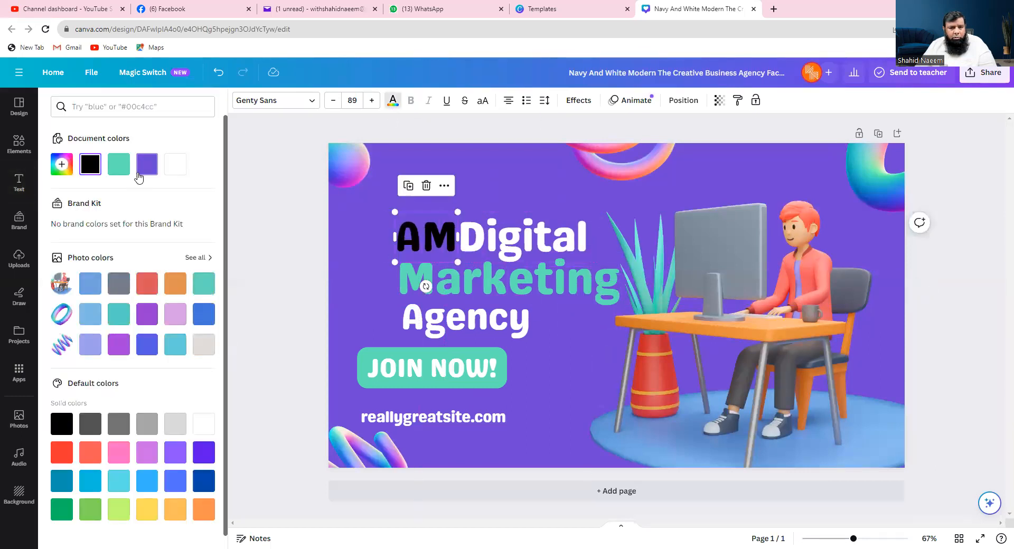
pyautogui.click(175, 164)
pyautogui.click(288, 273)
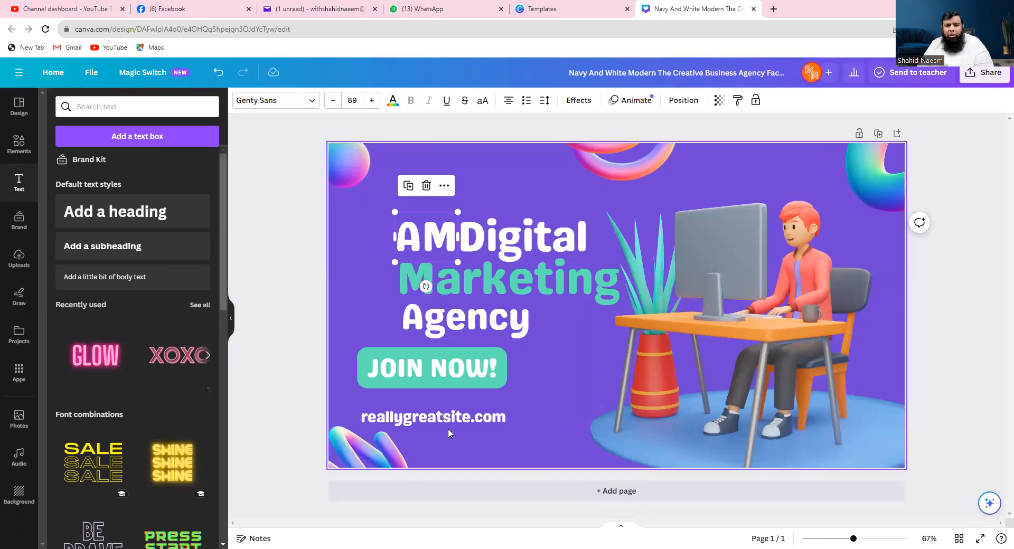
# Delete the reallygreatsite.com web address text
pyautogui.click(438, 406)
pyautogui.moveTo(438, 406); pyautogui.dragTo(439, 393)
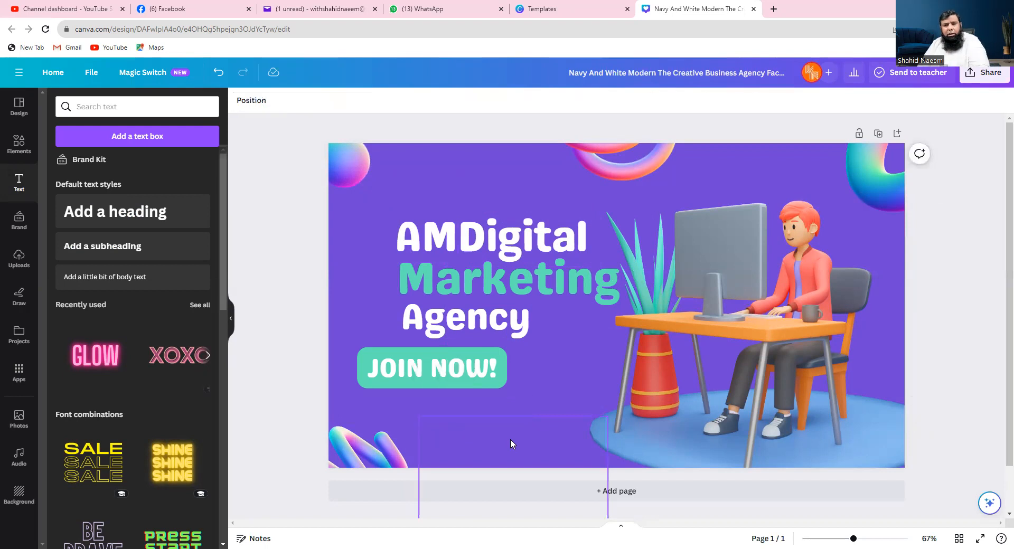
pyautogui.press('Delete')
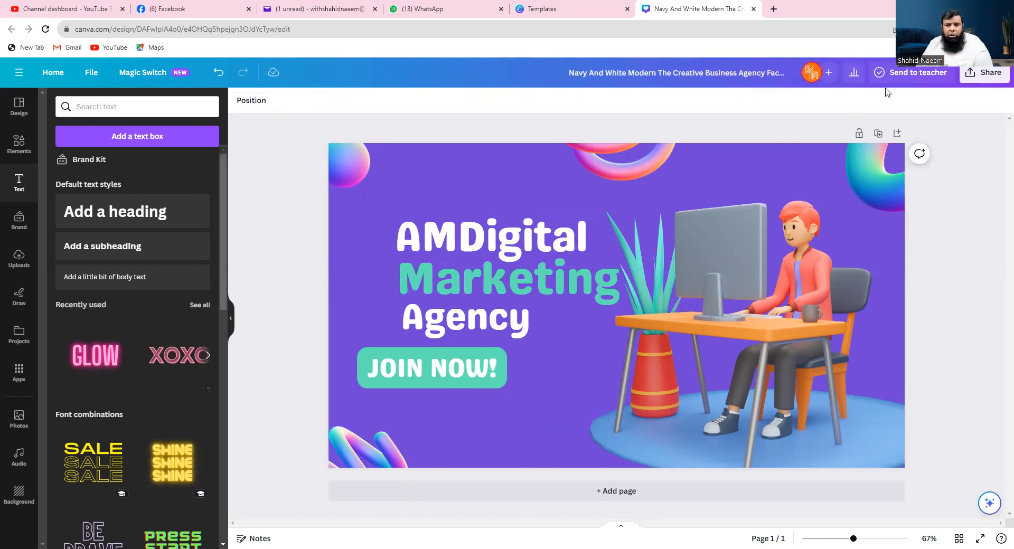
# Download the purple AMDigital cover from Canva as a PNG, then return to the Facebook tab
pyautogui.click(995, 76)
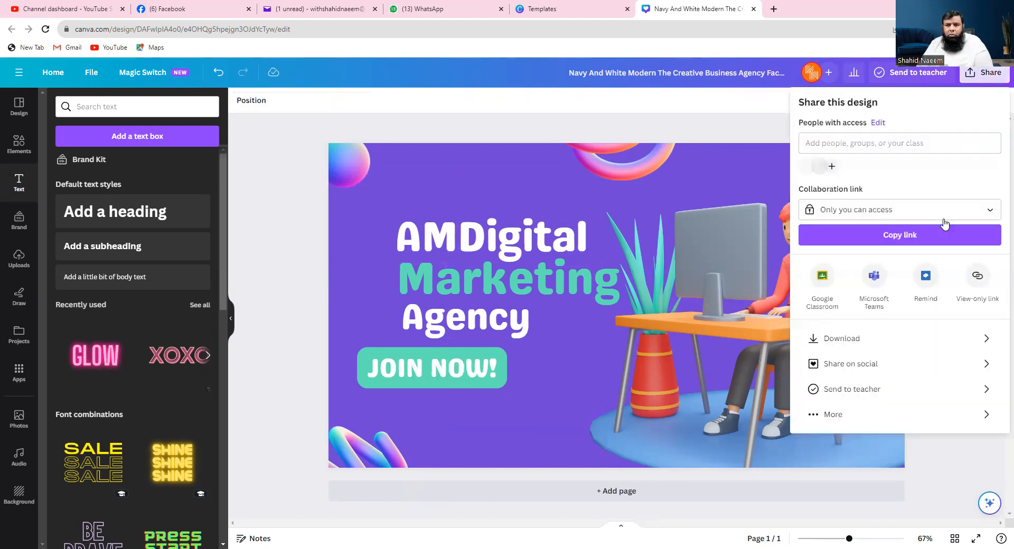
pyautogui.click(858, 340)
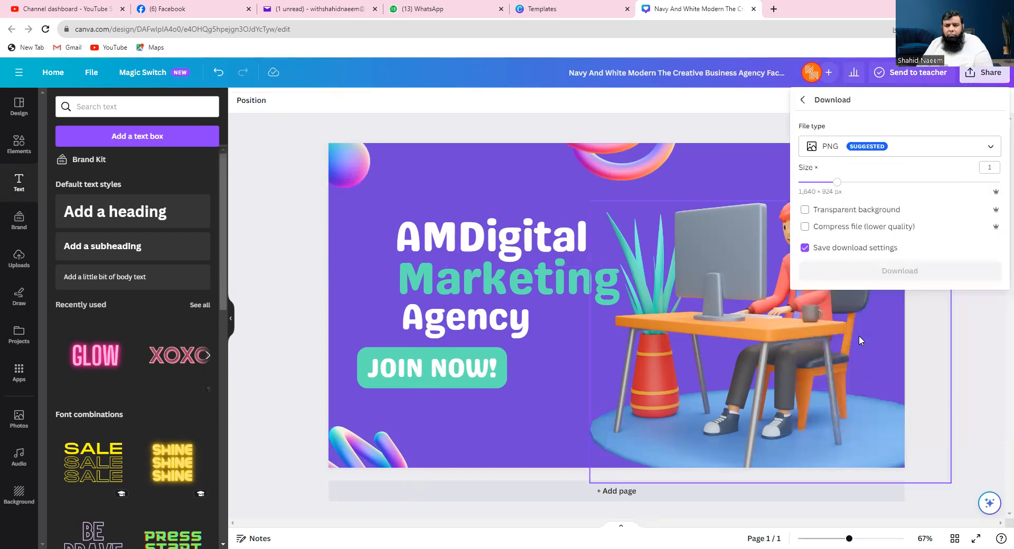
pyautogui.click(894, 280)
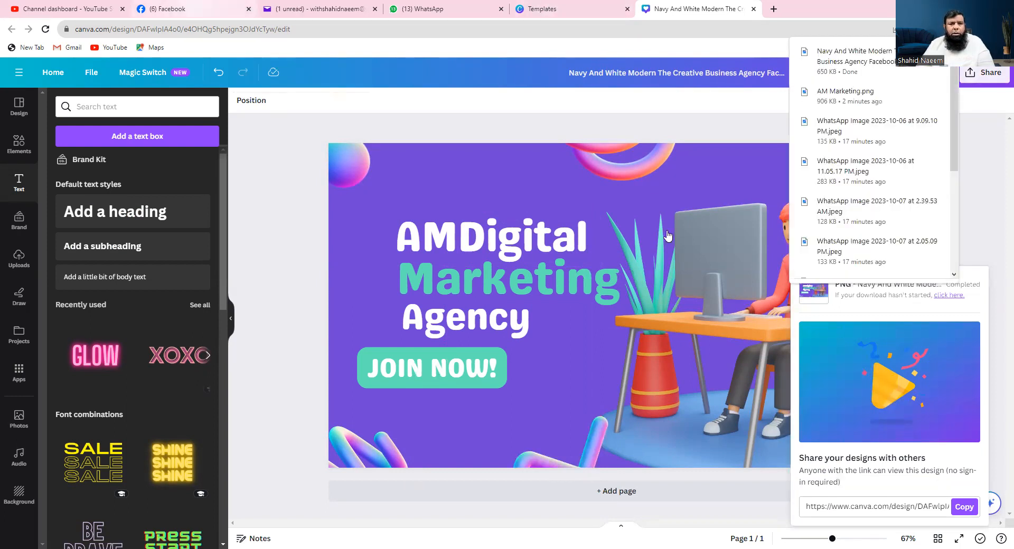
pyautogui.hotkey('ctrl', '2')
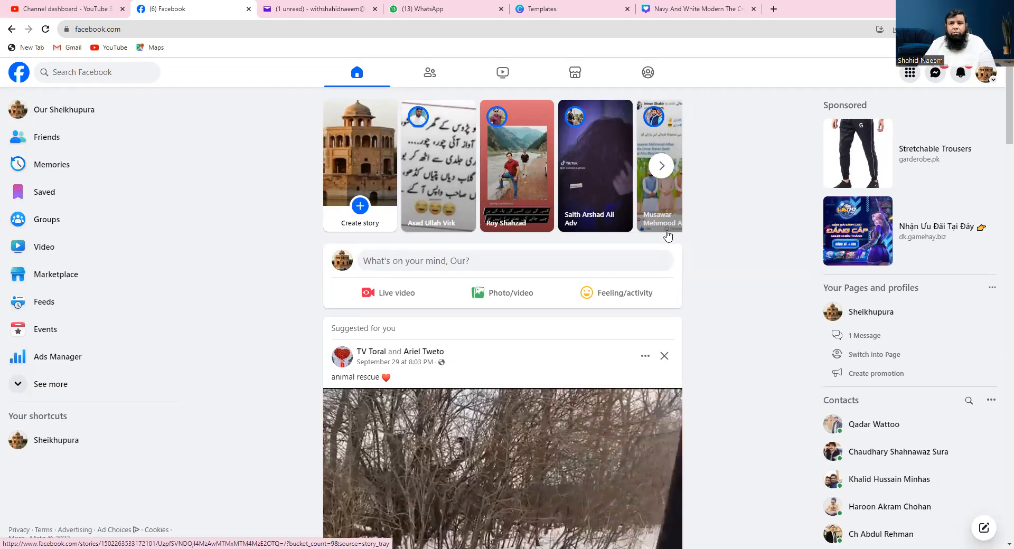
# Switch the Facebook account to act as the Sheikhupura page and view its home feed
pyautogui.click(986, 75)
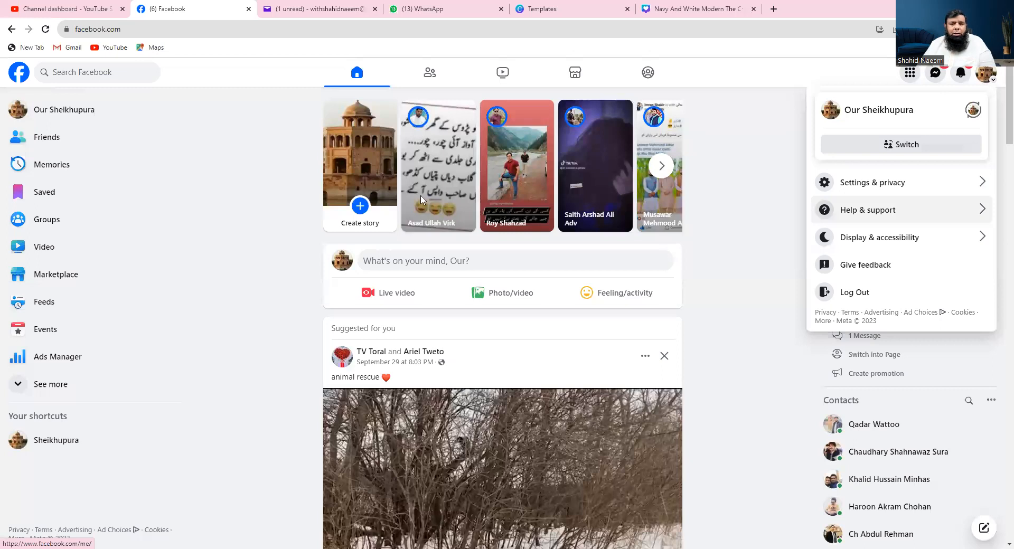
pyautogui.click(744, 110)
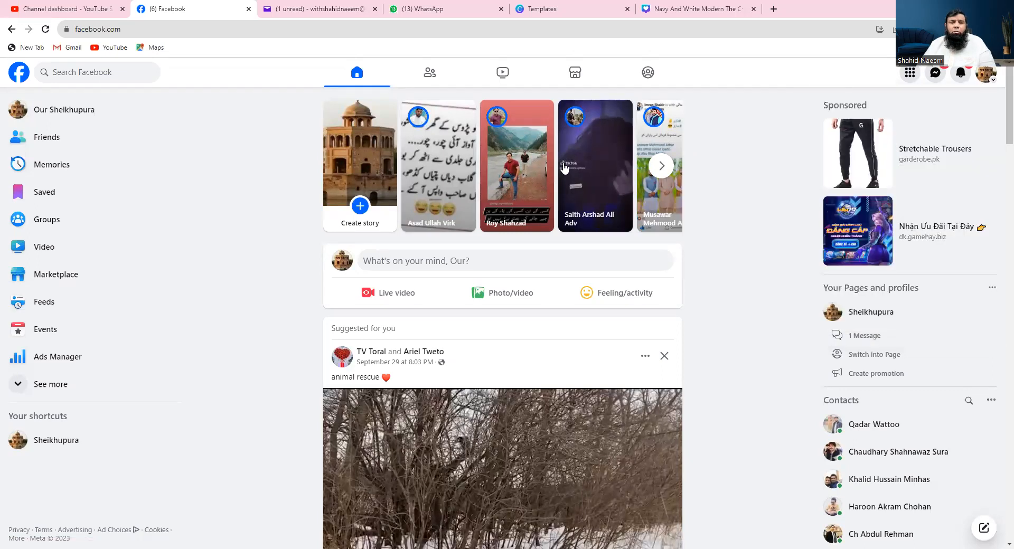
pyautogui.click(356, 77)
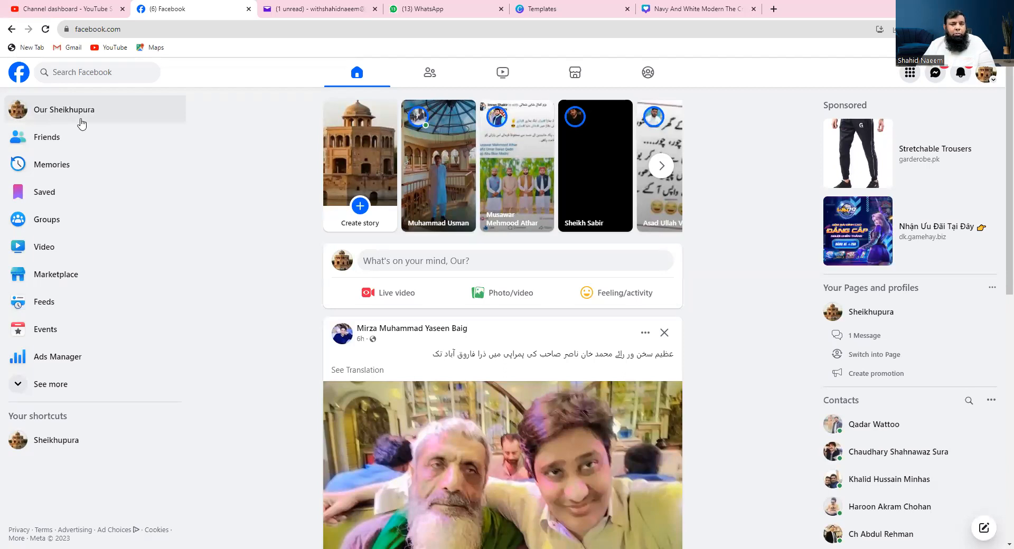
pyautogui.click(22, 393)
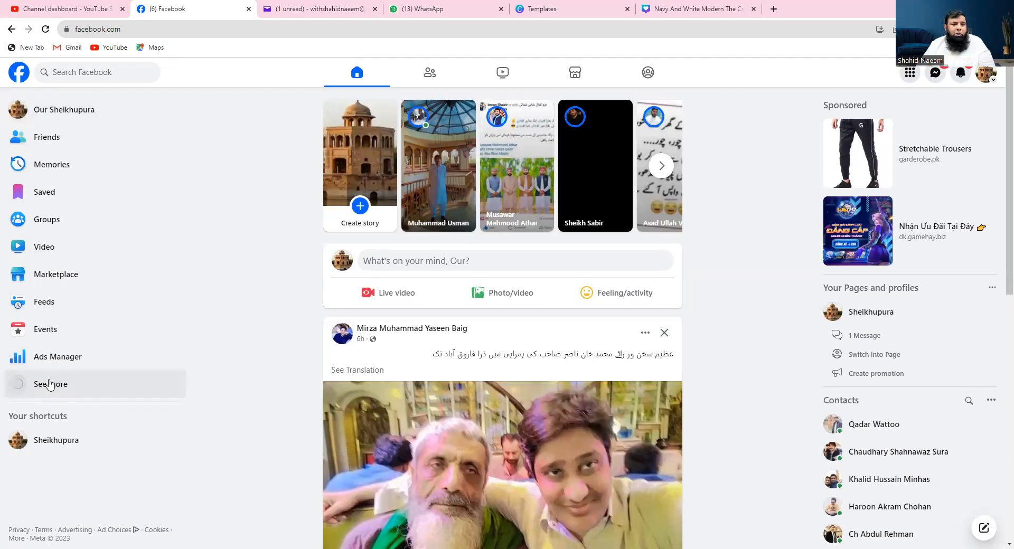
pyautogui.scroll(-4, 85, 328)
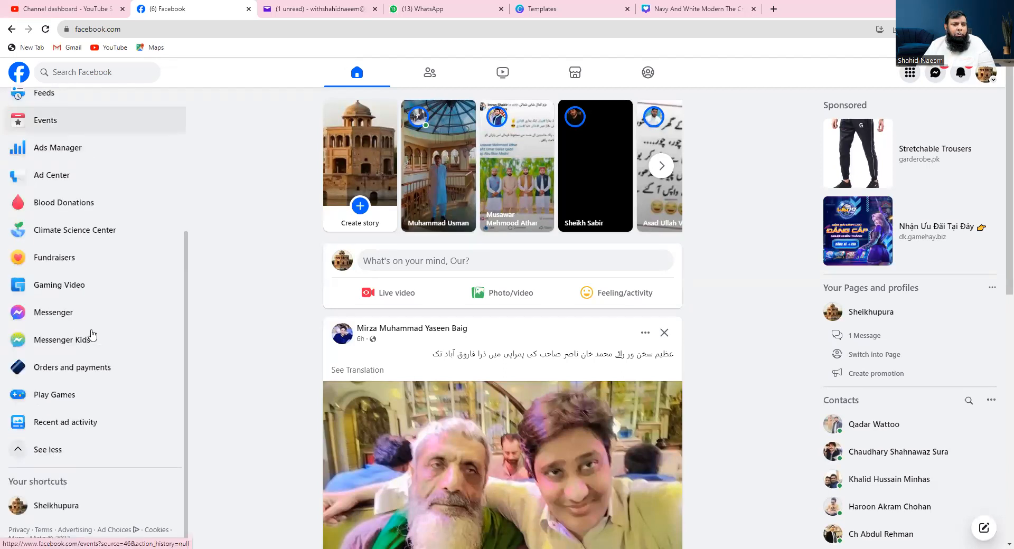
pyautogui.scroll(1, 92, 338)
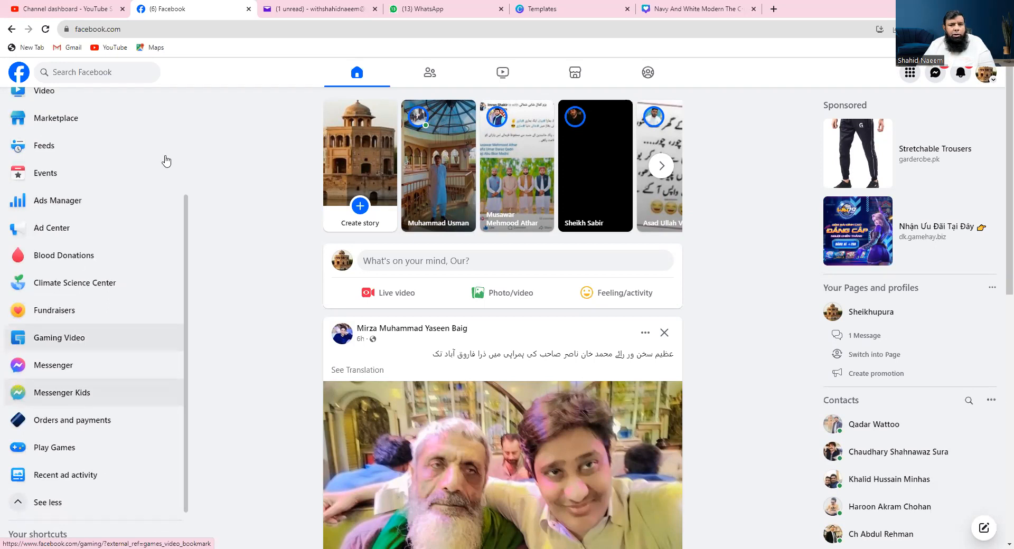
pyautogui.click(986, 78)
pyautogui.click(971, 112)
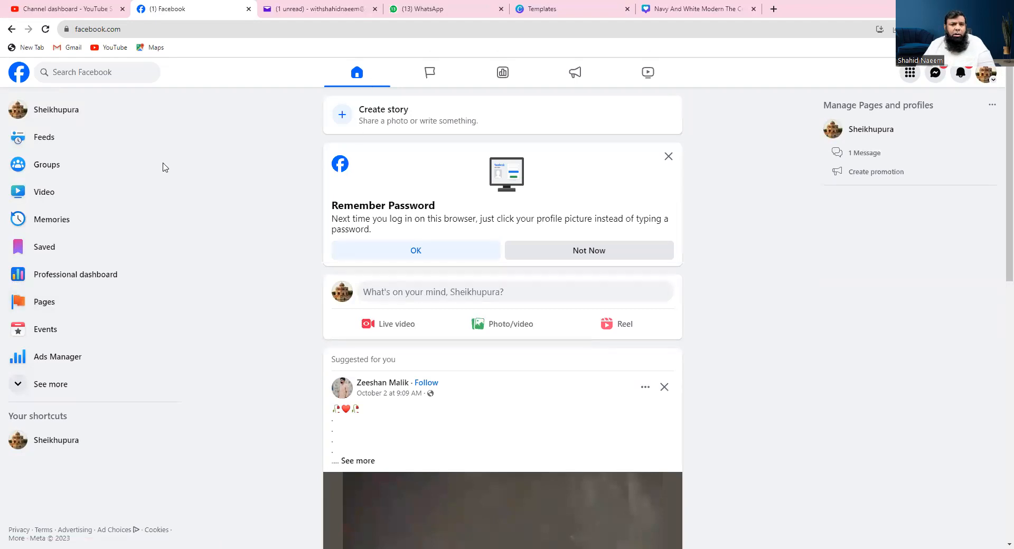
# Open the Pages overview listing Sheikhupura and the deactivated Skpupdate page
pyautogui.click(53, 310)
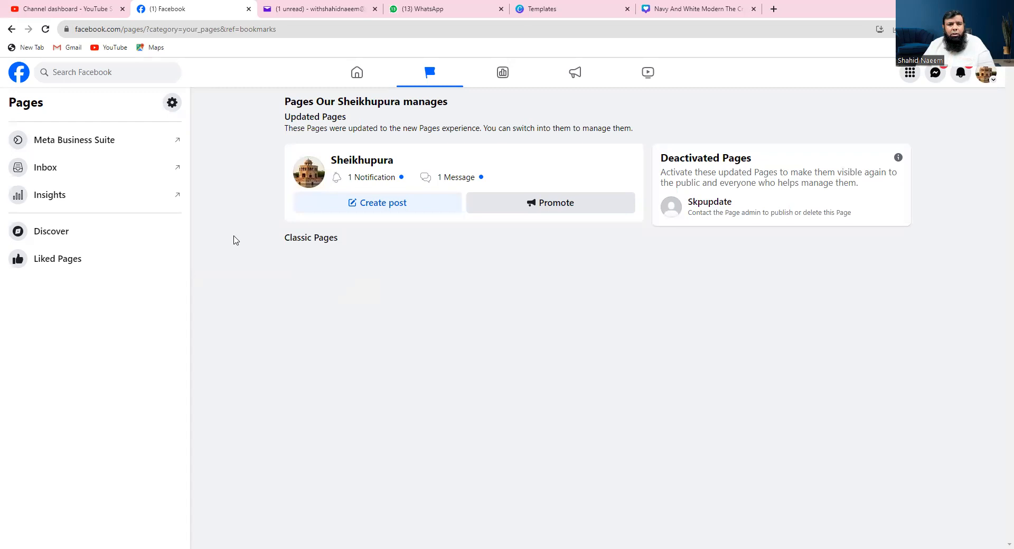
pyautogui.click(15, 30)
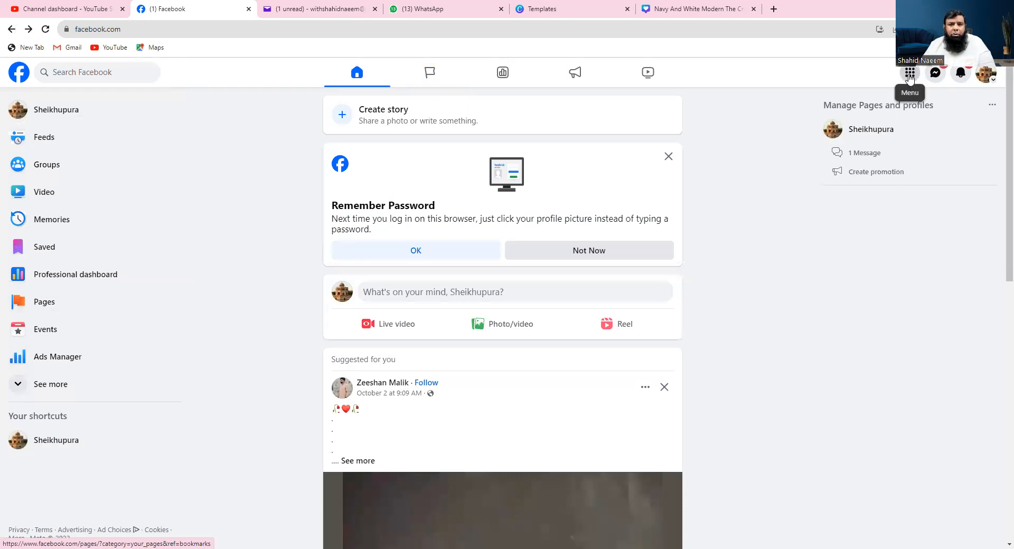
pyautogui.click(909, 74)
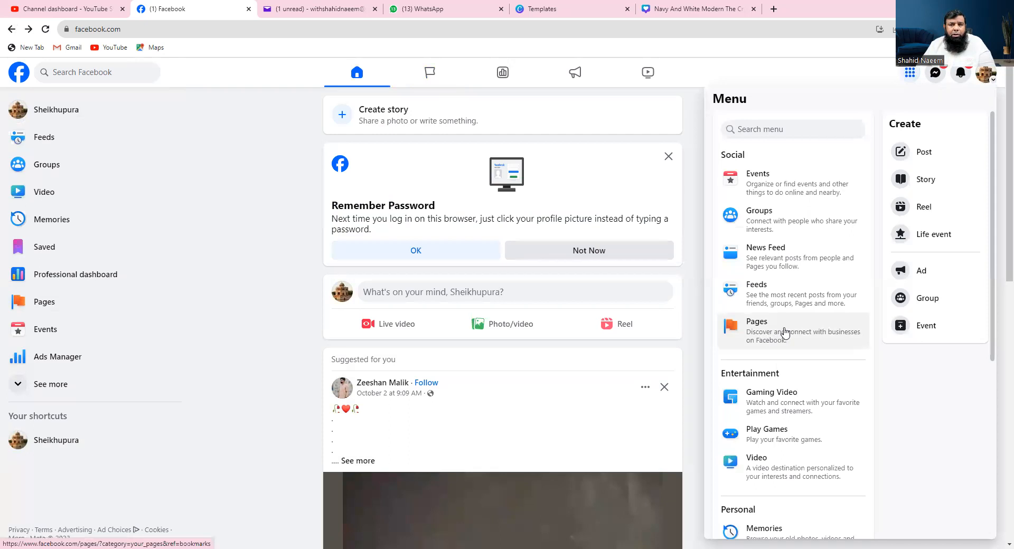
pyautogui.click(784, 332)
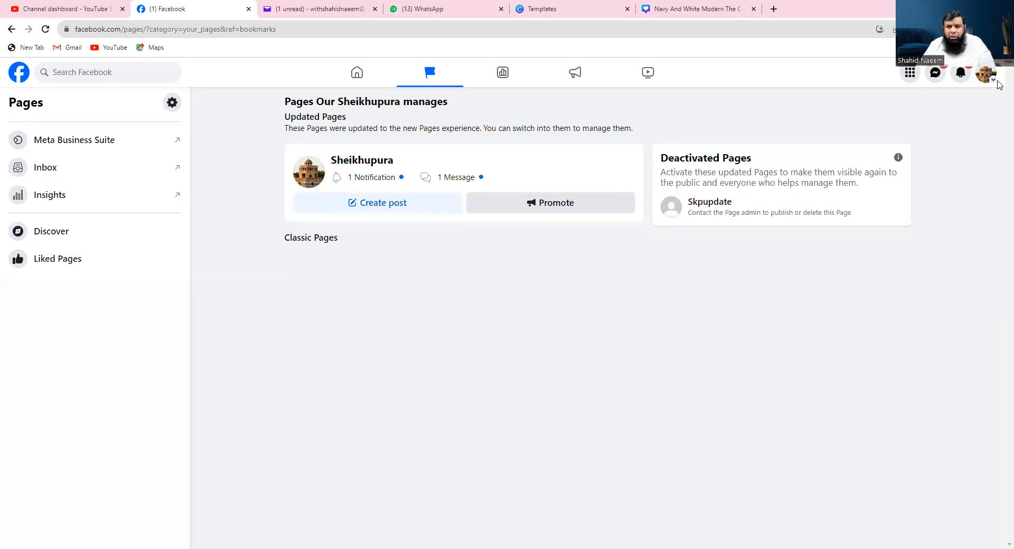
pyautogui.click(909, 73)
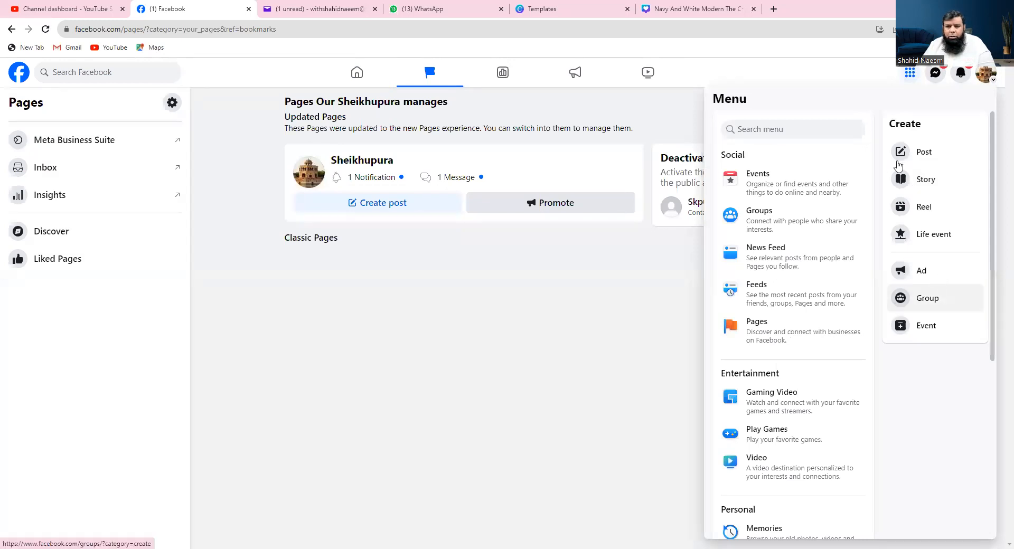
pyautogui.click(299, 368)
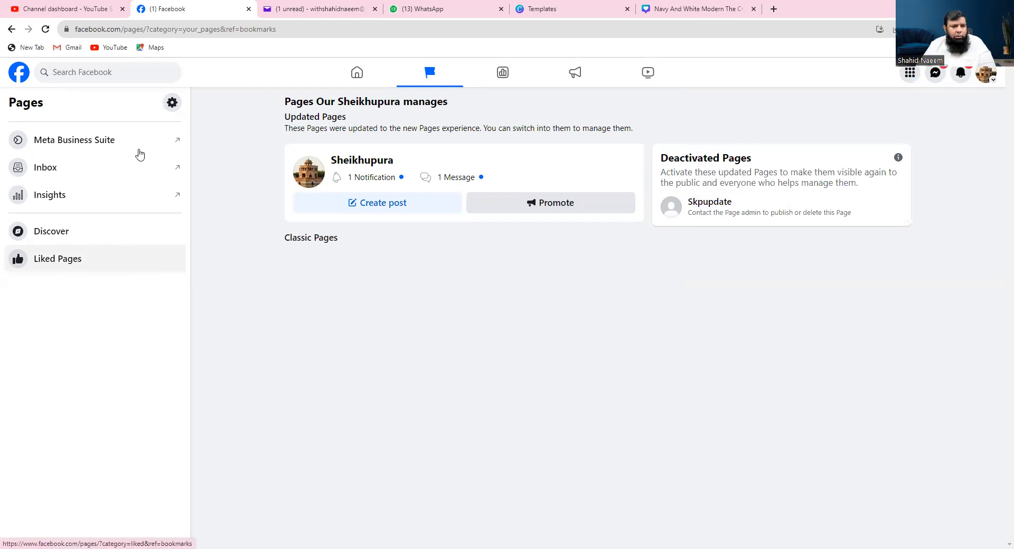
pyautogui.click(990, 76)
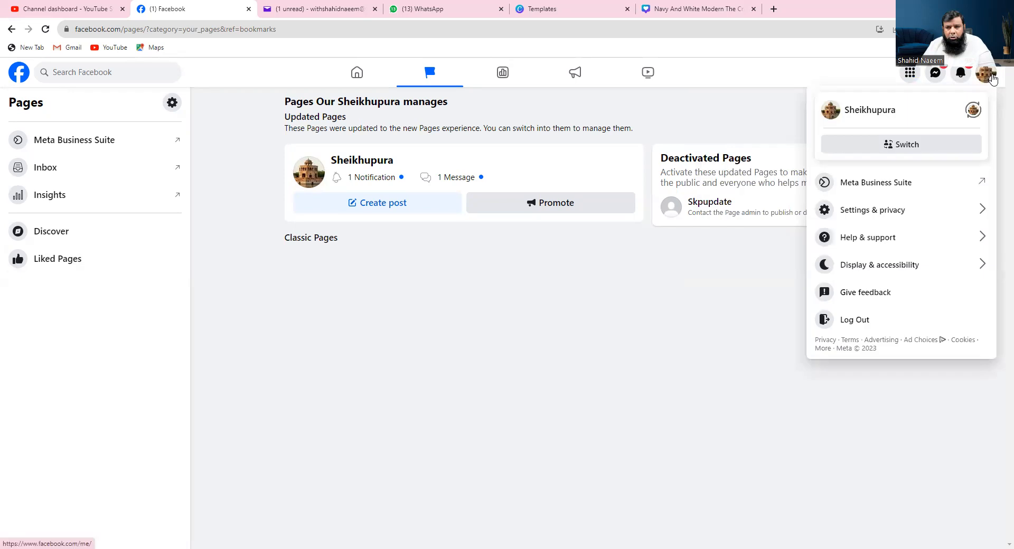
# Switch back to the personal profile and start creating a new Facebook Page
pyautogui.click(905, 148)
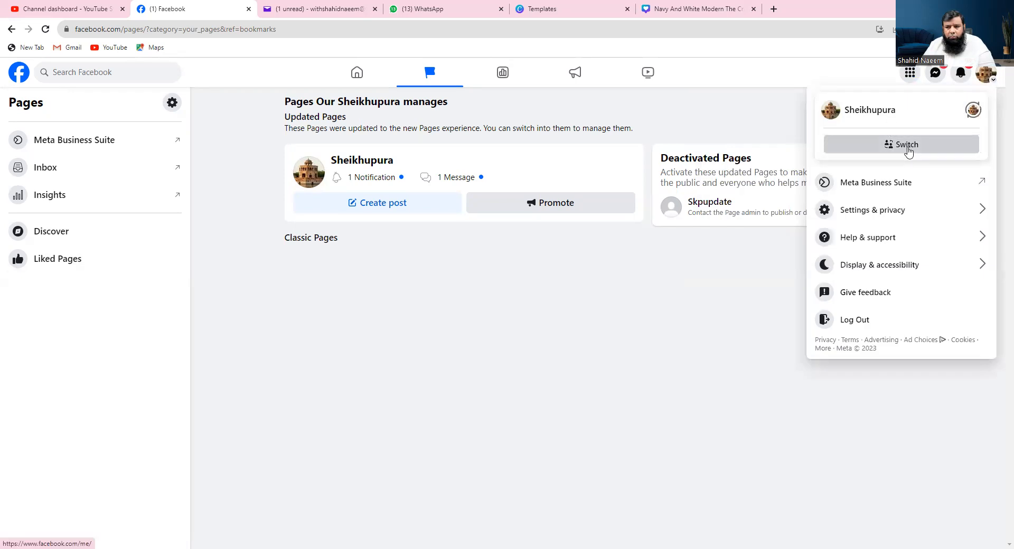
pyautogui.click(887, 170)
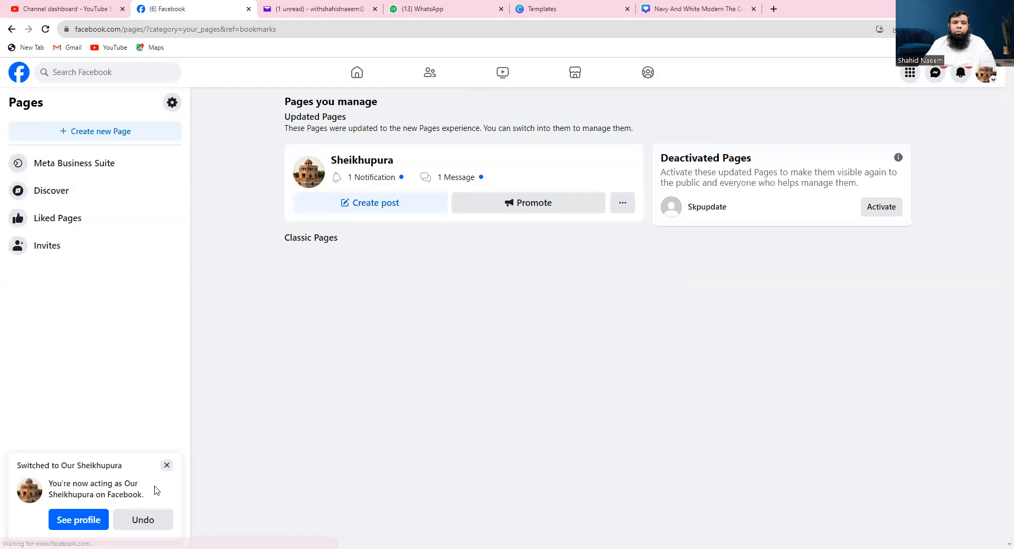
pyautogui.click(166, 465)
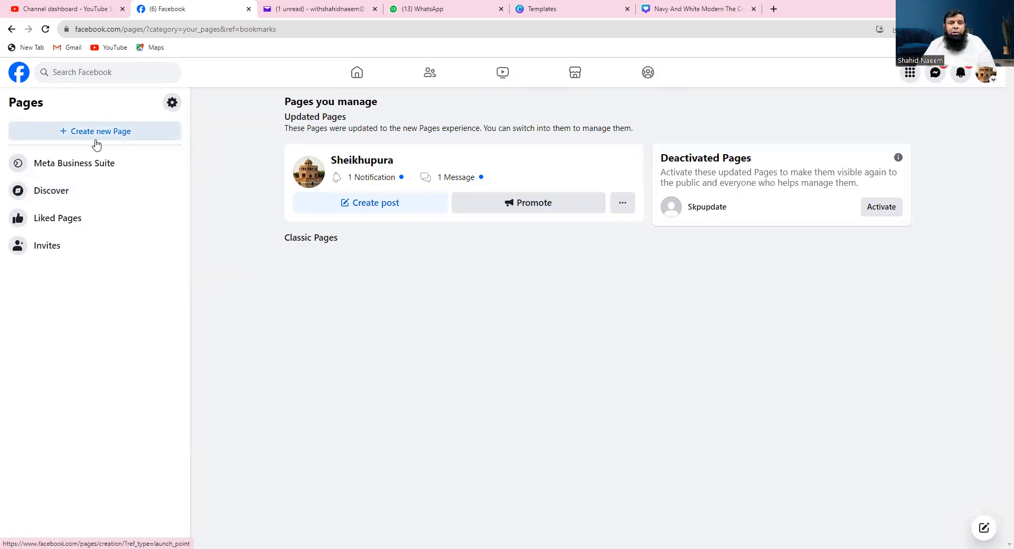
pyautogui.click(909, 73)
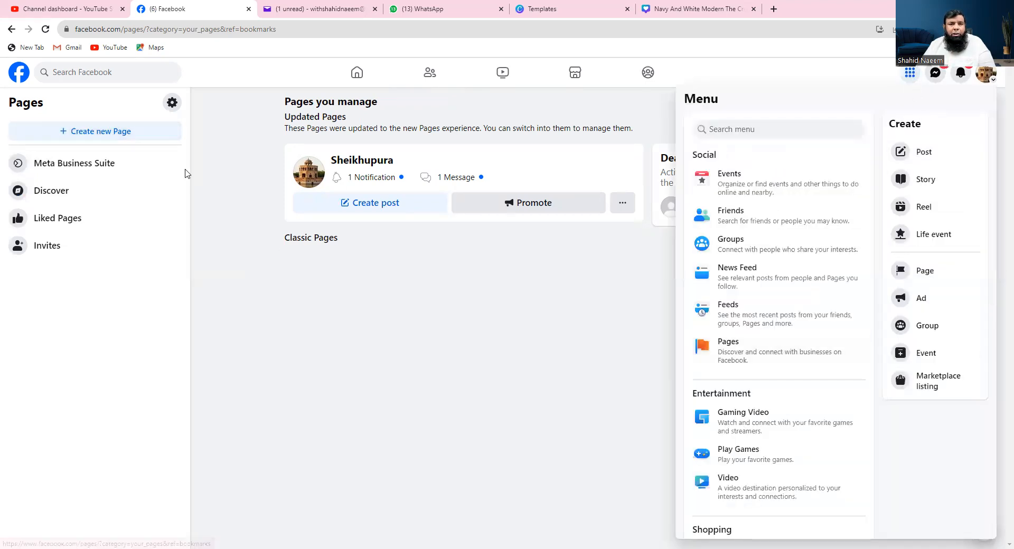
pyautogui.click(121, 136)
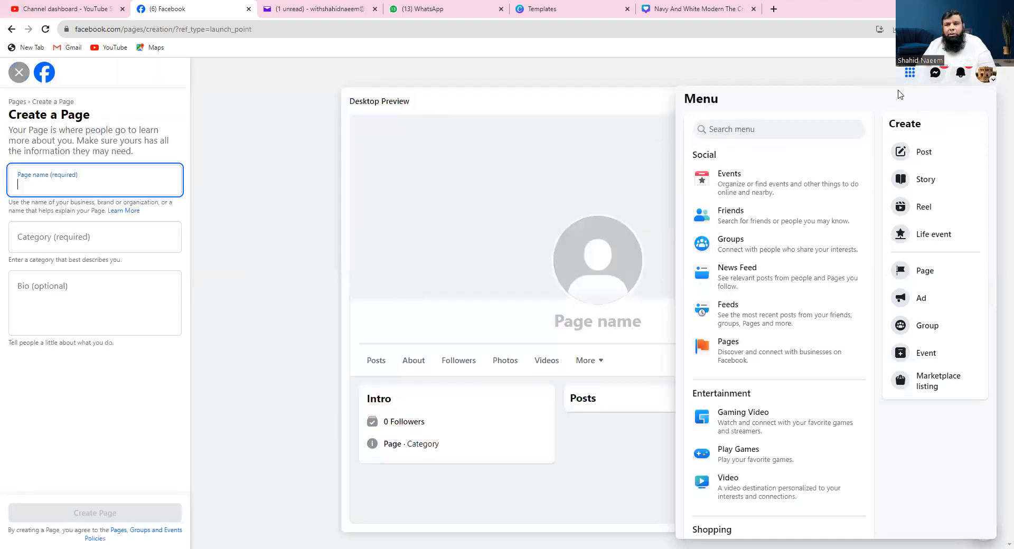
# Enter 'AM Digital Marketing Agency' as the new Page's name
pyautogui.click(834, 63)
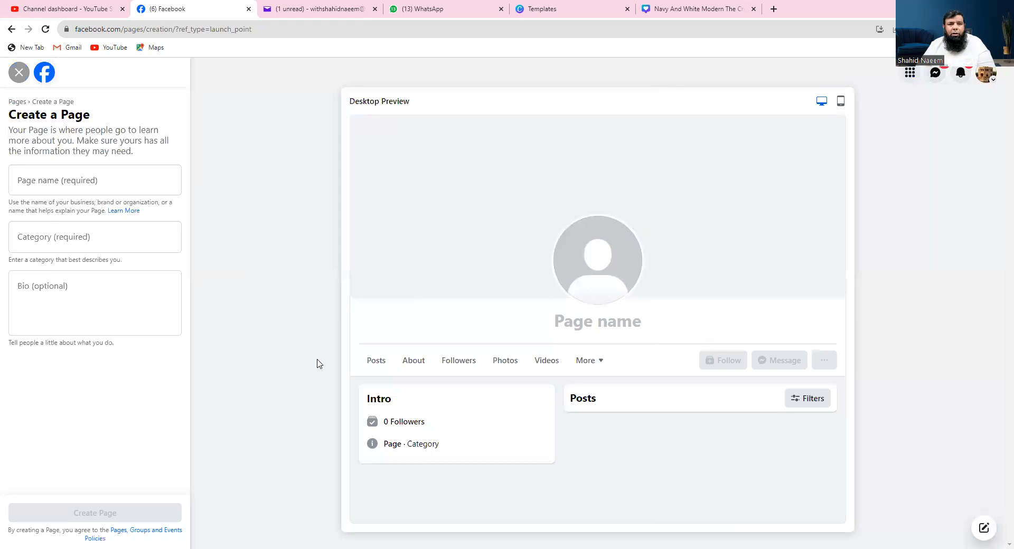
pyautogui.click(168, 300)
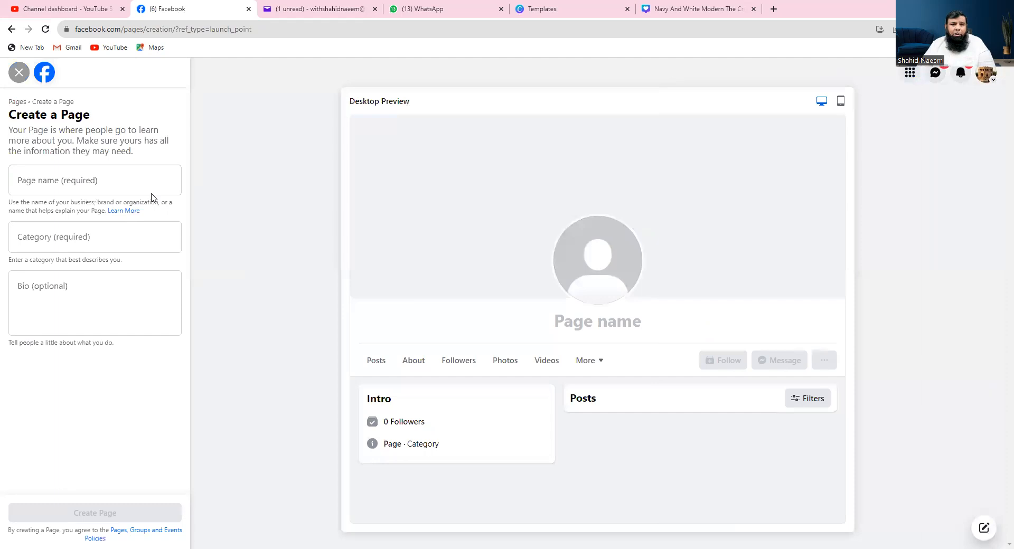
pyautogui.click(131, 187)
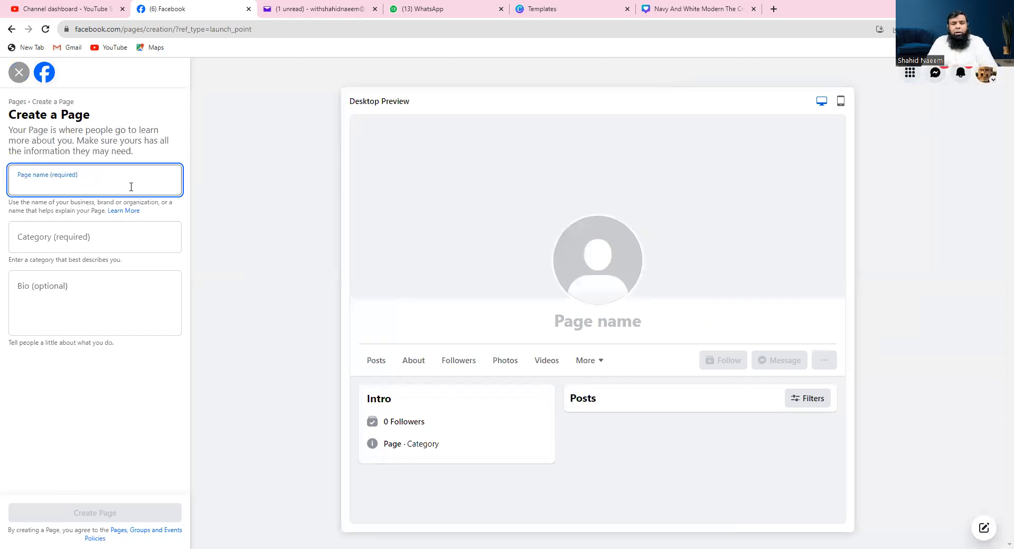
pyautogui.write('AM')
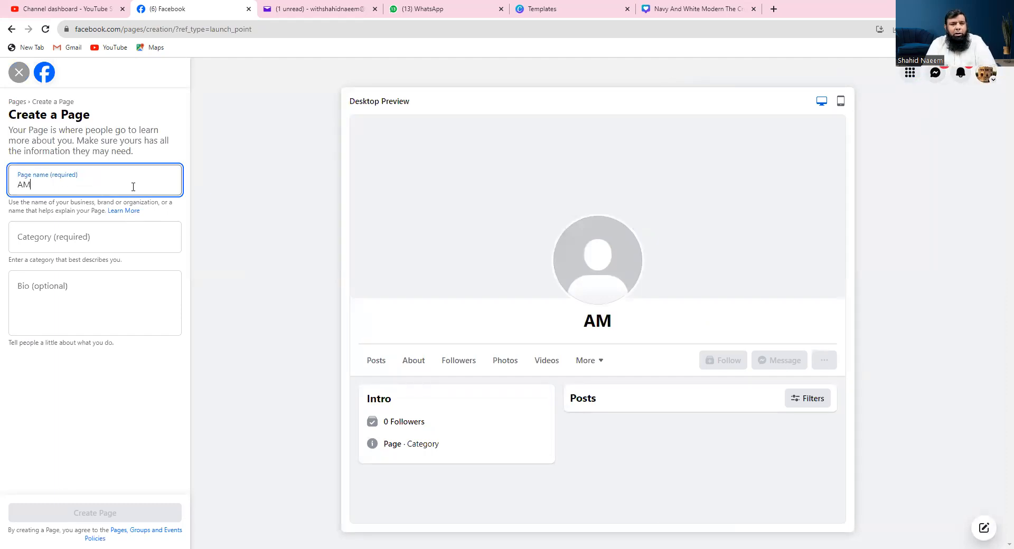
pyautogui.write(' Digit')
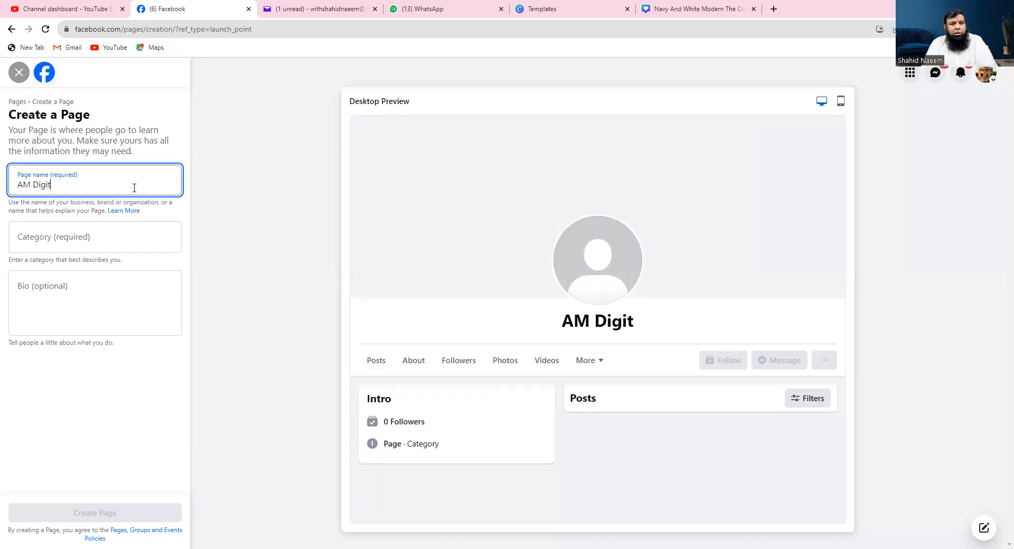
pyautogui.write('al Marke')
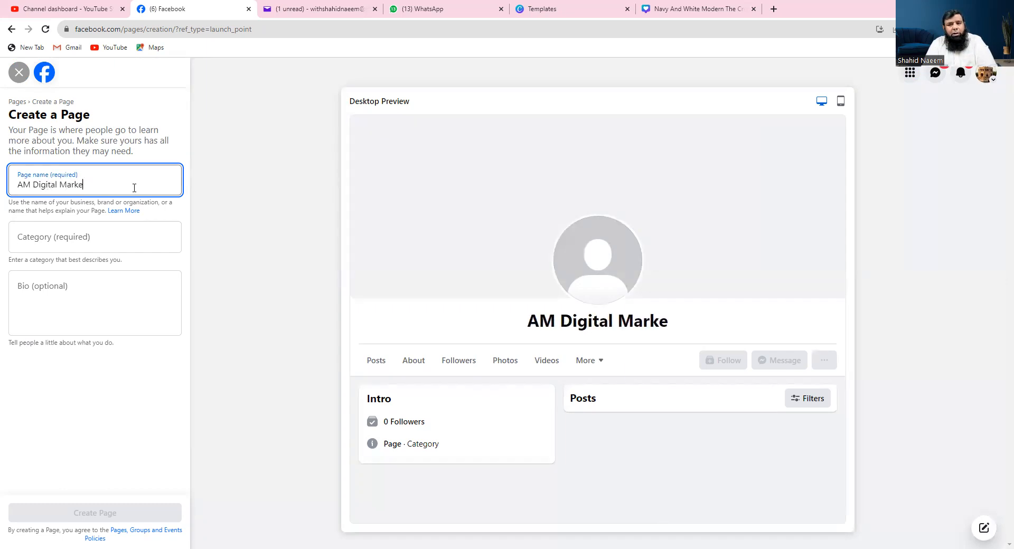
pyautogui.write('ting Agency')
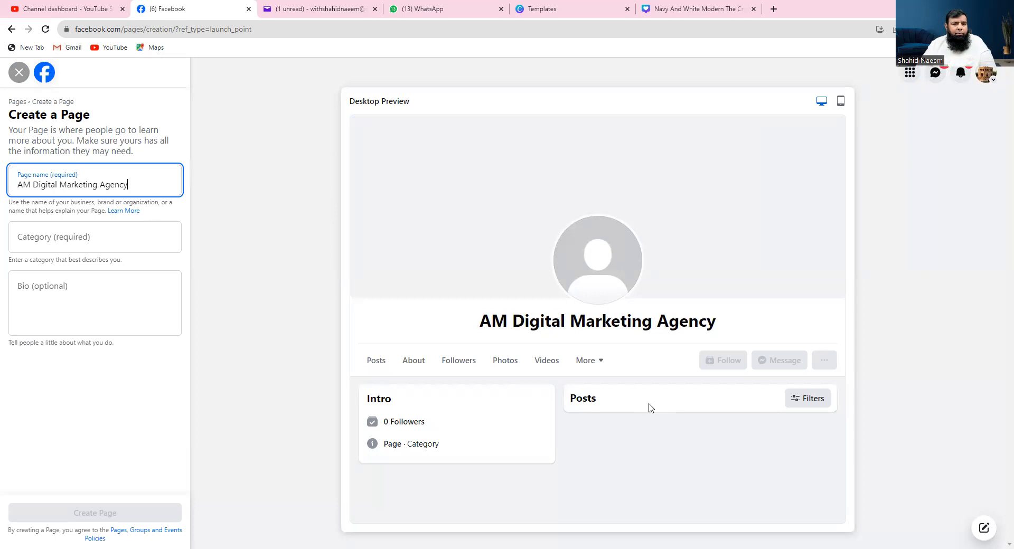
pyautogui.click(138, 239)
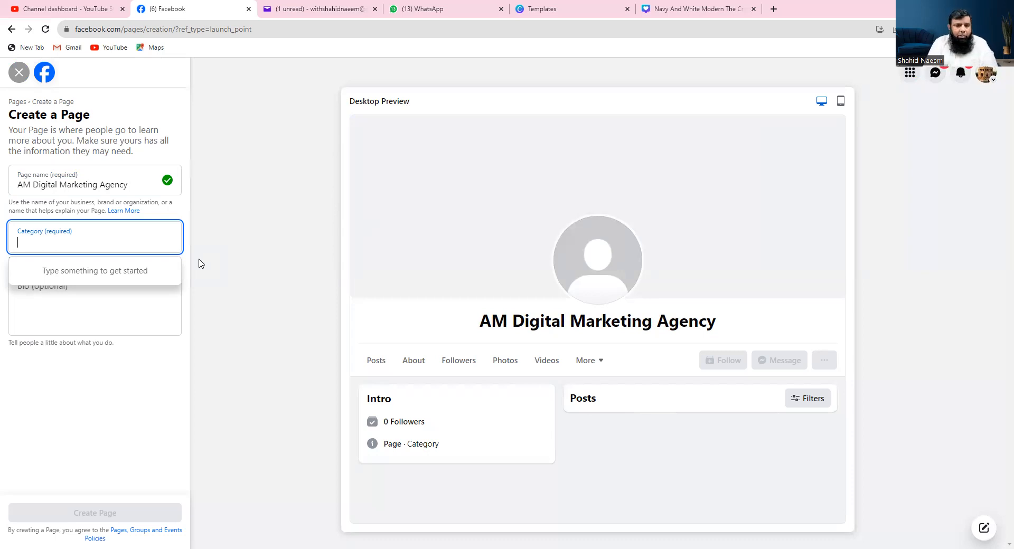
# Add Digital creator, Advertising/Marketing and Internet Marketing Service as the Page's categories
pyautogui.write('di')
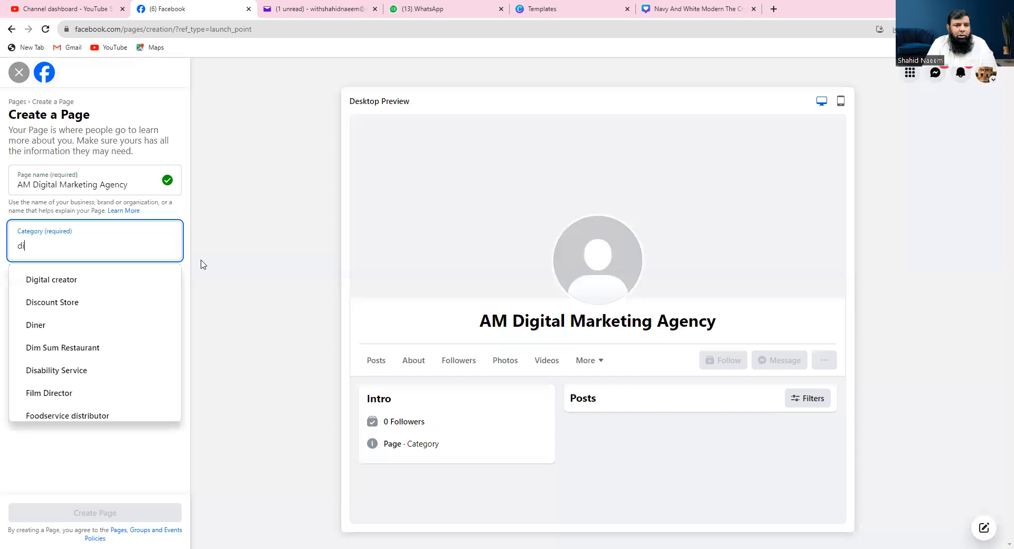
pyautogui.write('gi')
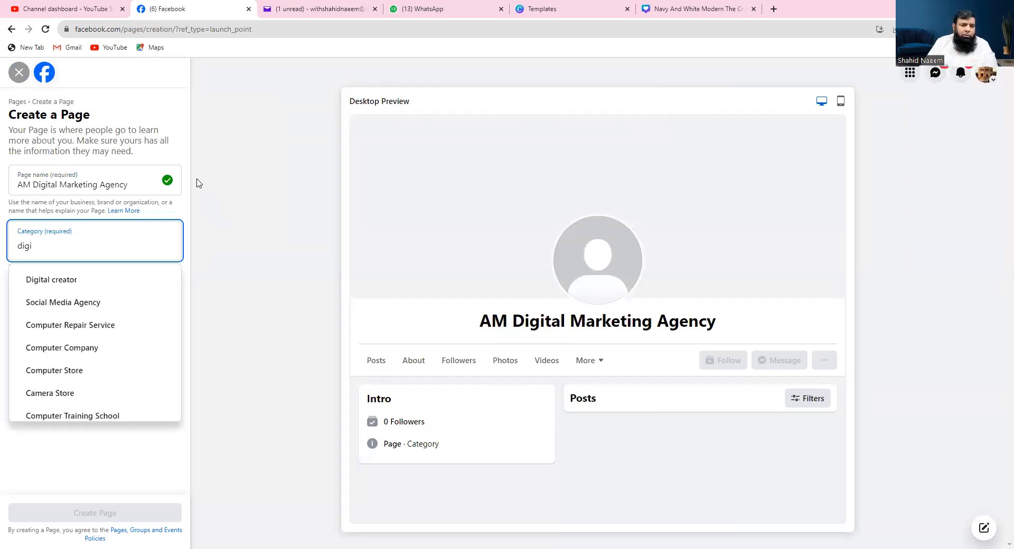
pyautogui.write('tal')
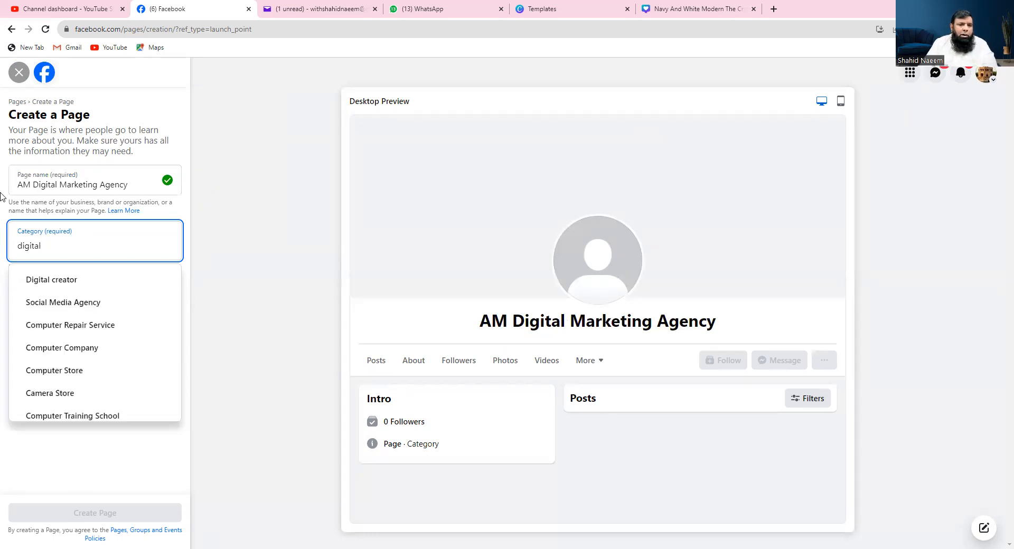
pyautogui.click(66, 285)
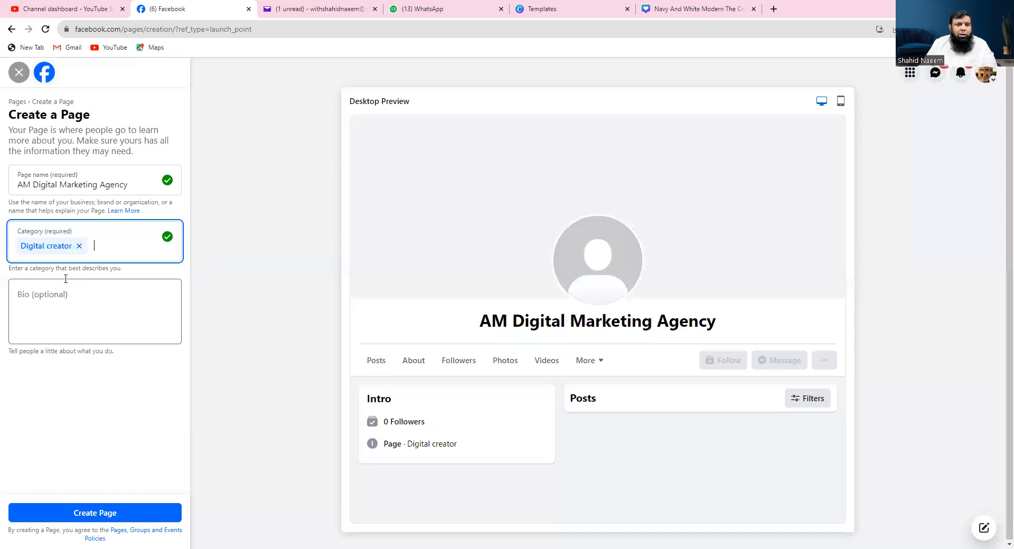
pyautogui.write('market')
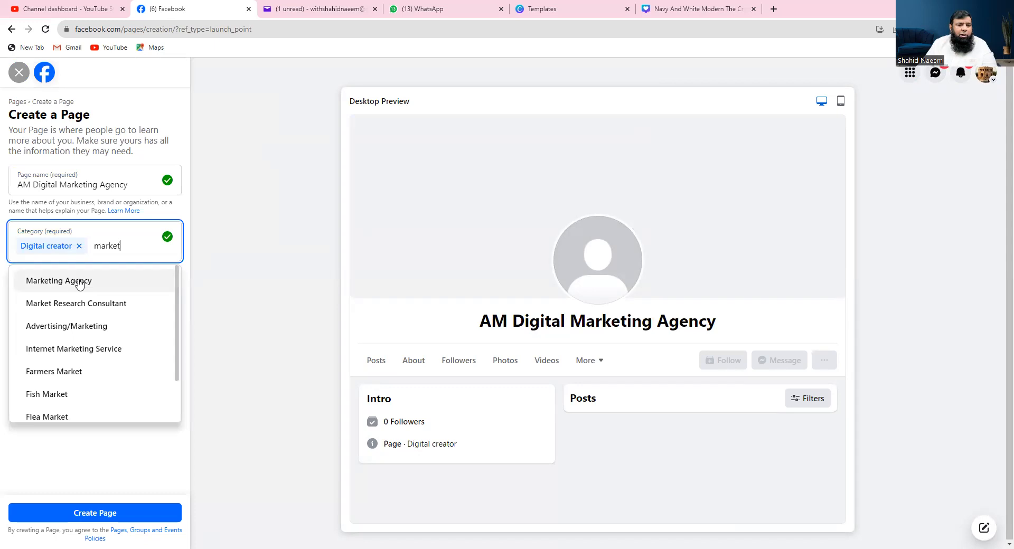
pyautogui.click(76, 332)
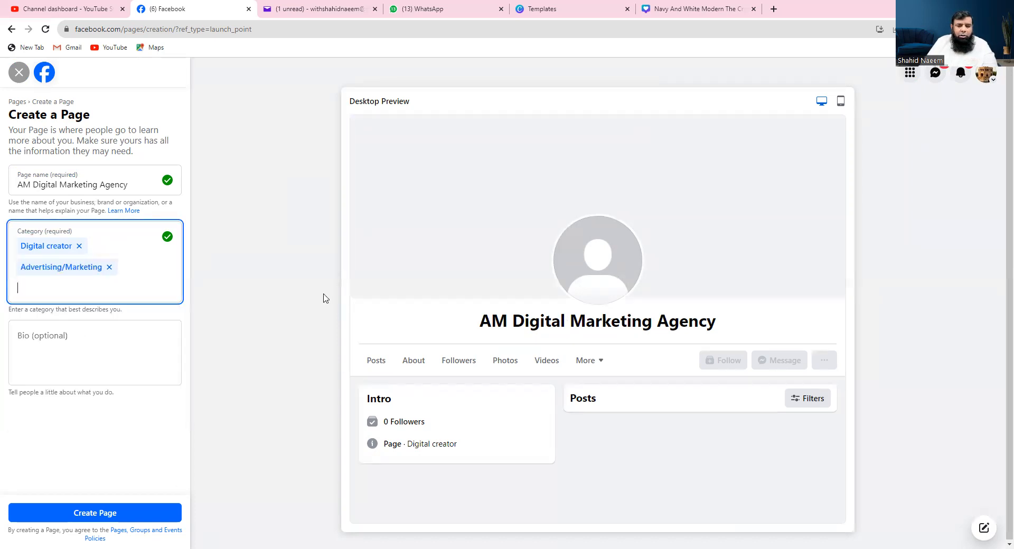
pyautogui.write('mark')
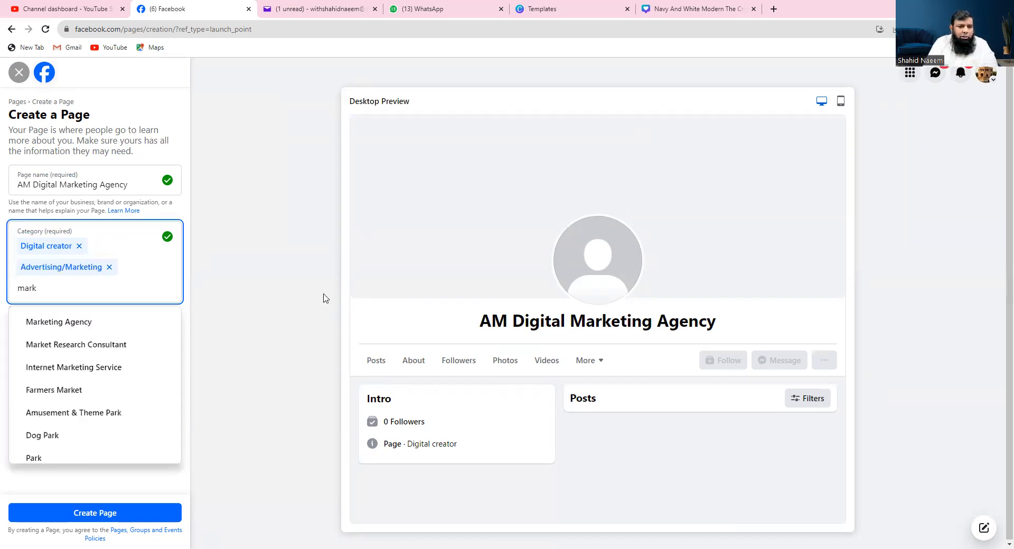
pyautogui.click(106, 372)
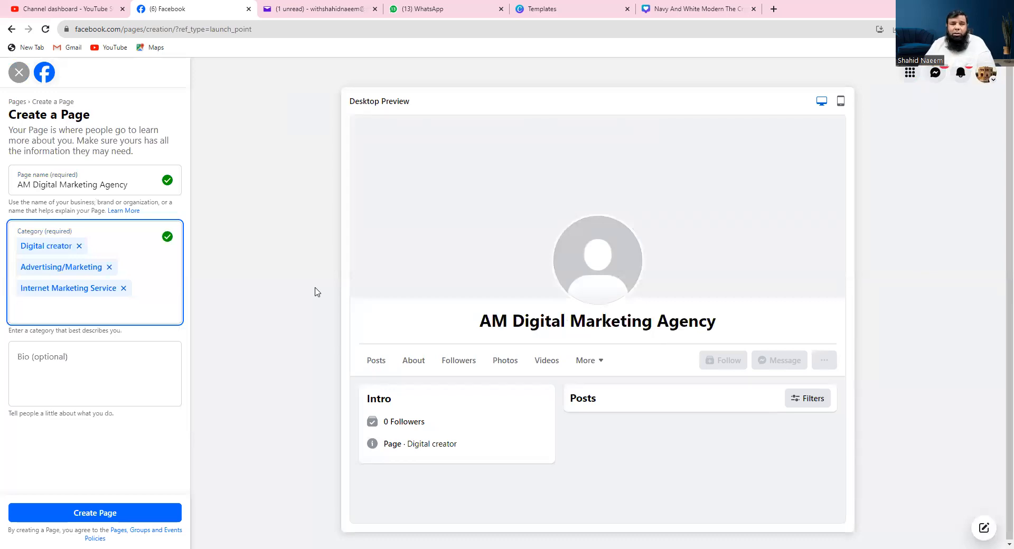
pyautogui.click(109, 362)
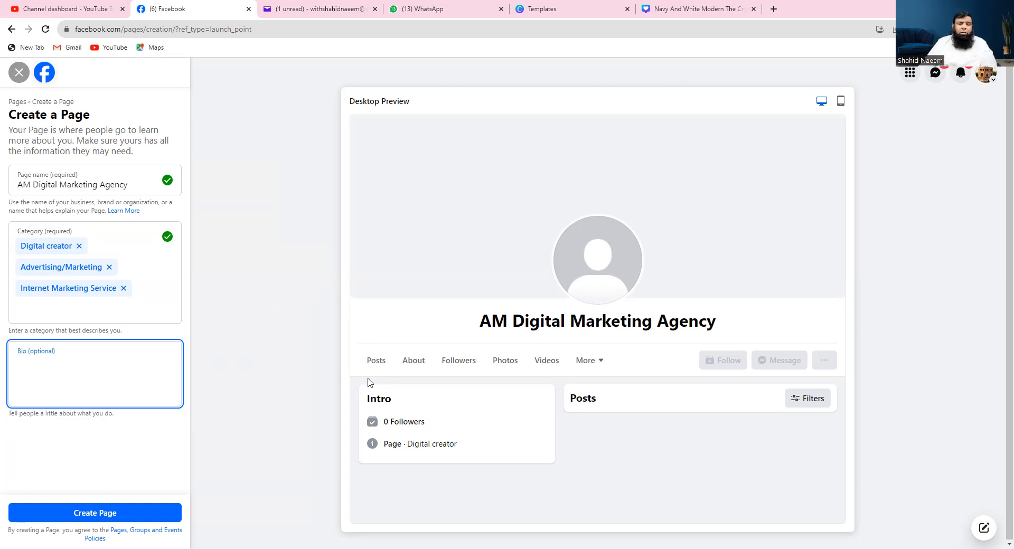
# Add the bio 'We Provide All Types of Digital Services' and create the Page
pyautogui.write('W')
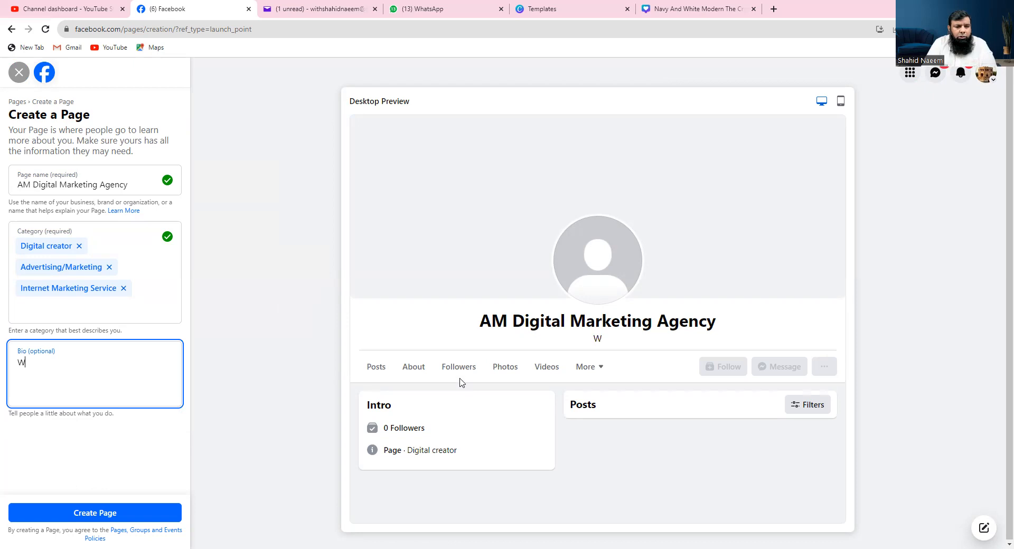
pyautogui.write('e P')
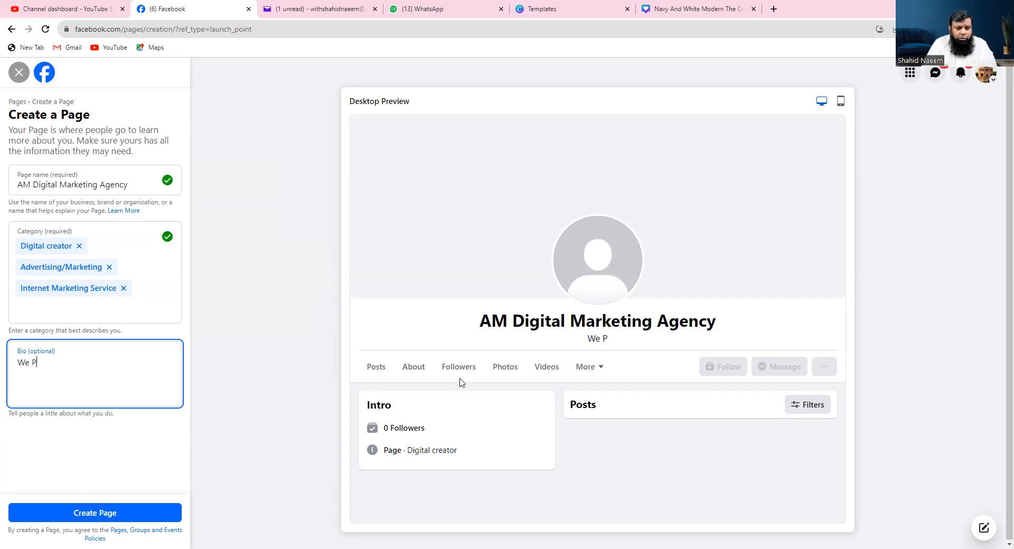
pyautogui.write('rovide All Types of Digital ')
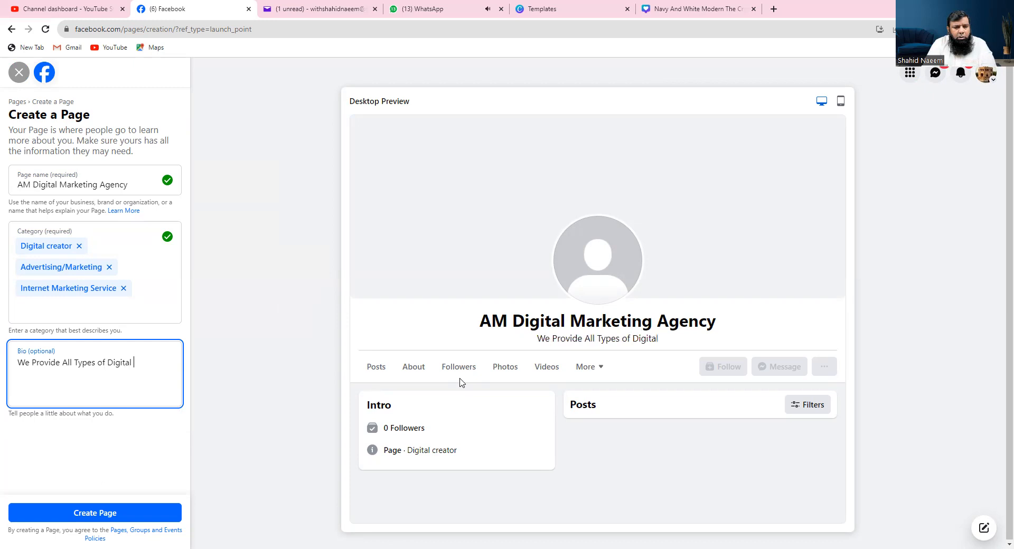
pyautogui.write('Services')
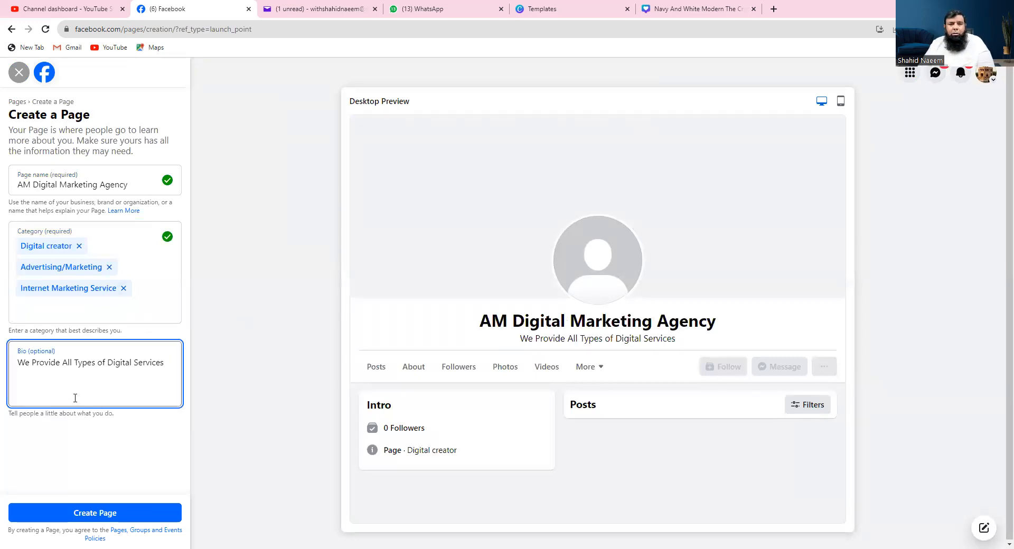
pyautogui.click(137, 515)
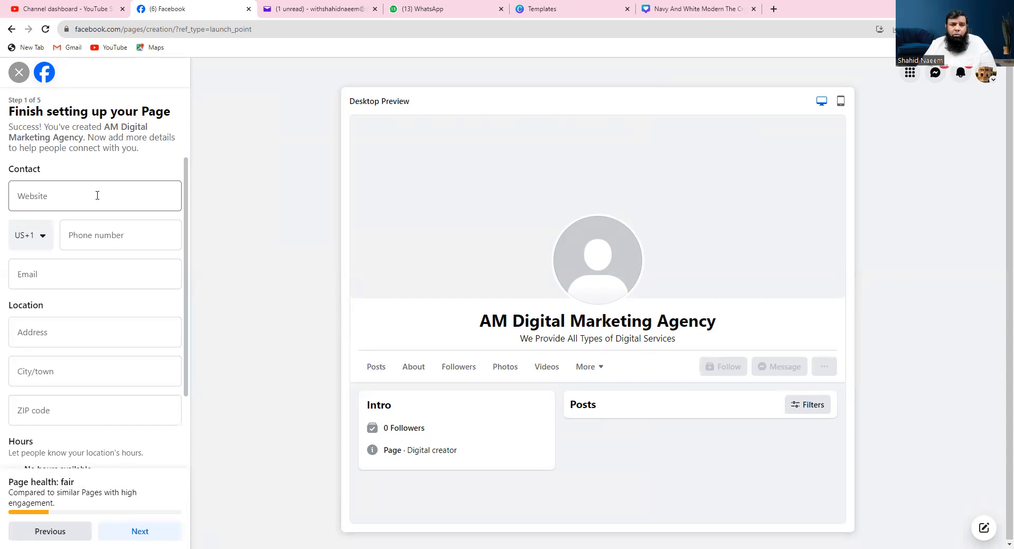
pyautogui.click(125, 200)
pyautogui.write('w')
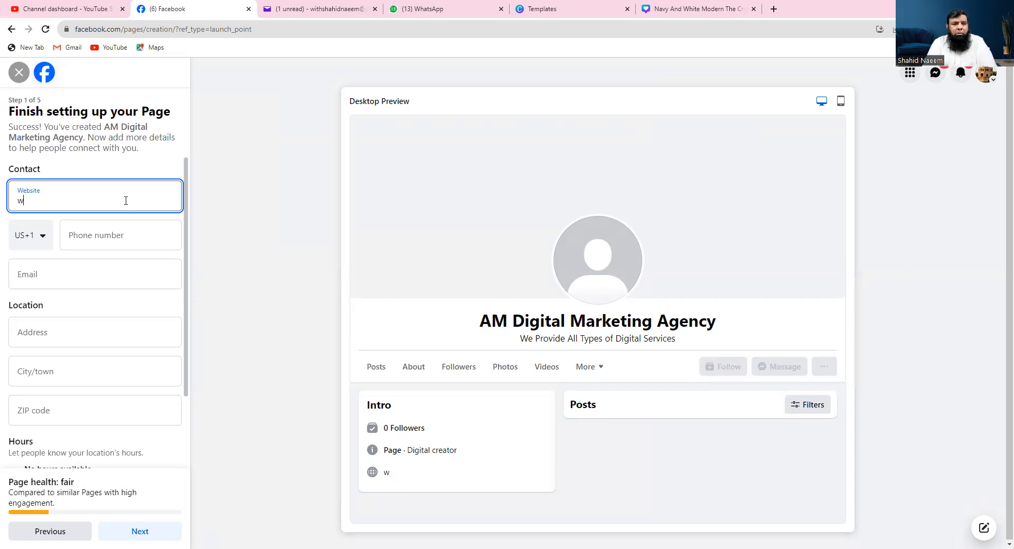
pyautogui.write('ww.gf')
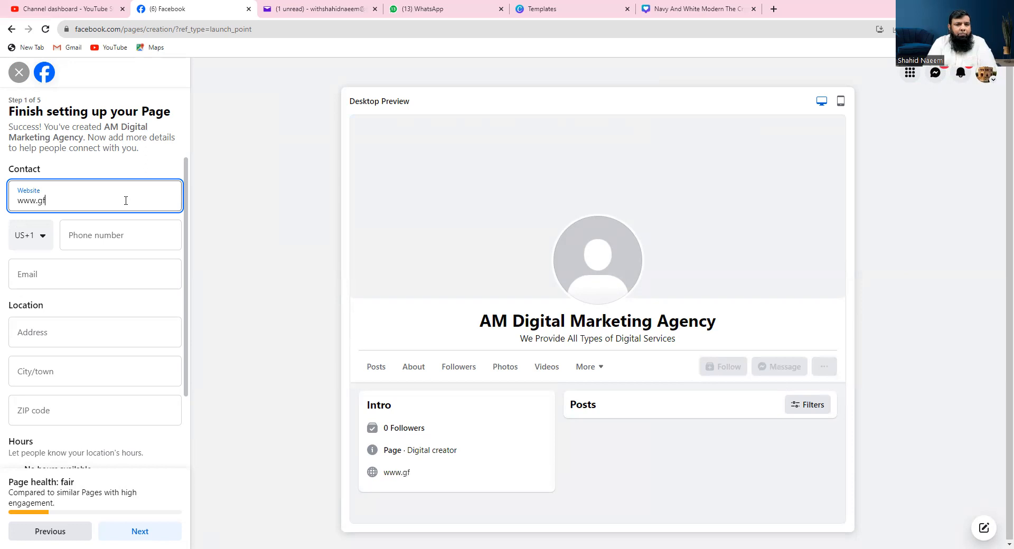
pyautogui.write('ixinn.com')
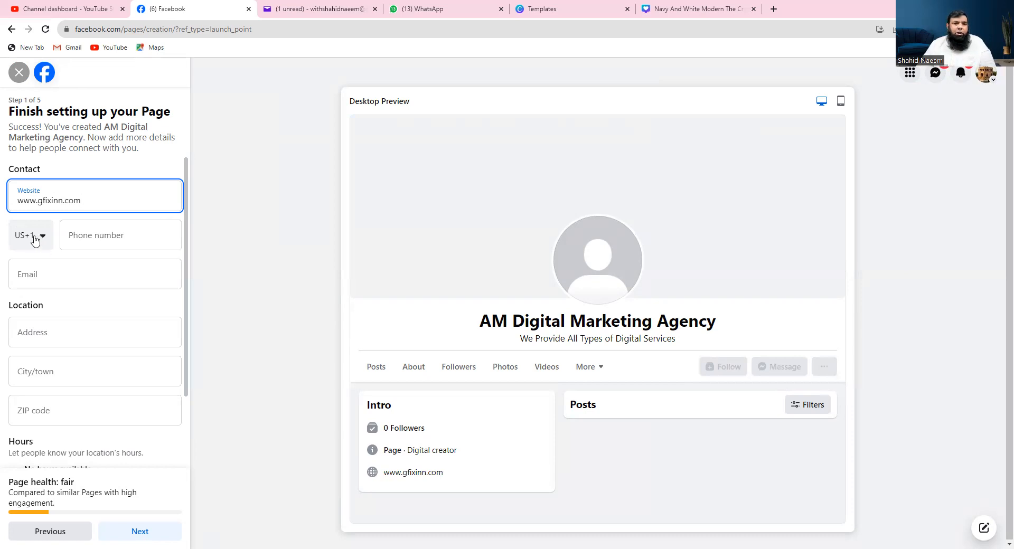
# Enter the Page's contact phone number using the Pakistan +92 country code
pyautogui.click(43, 238)
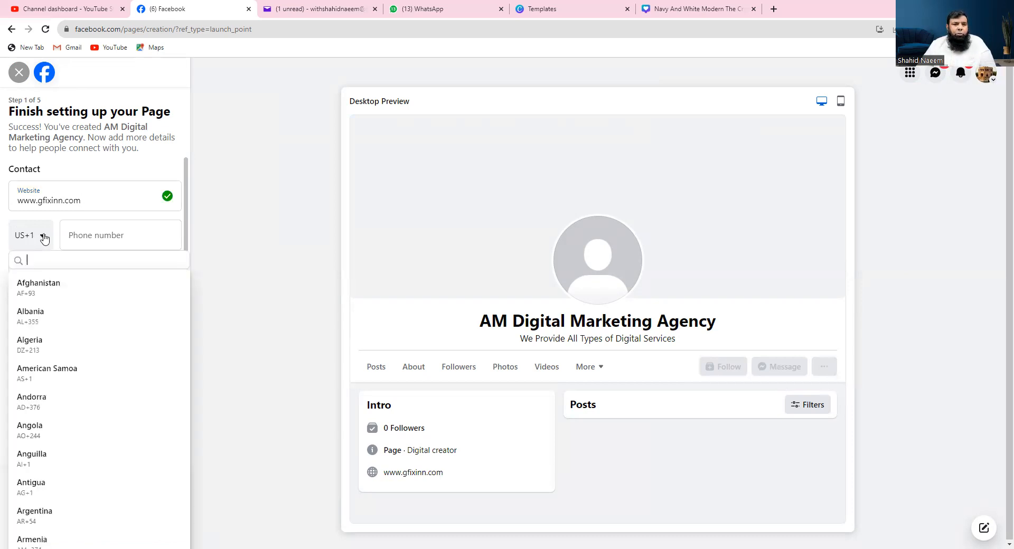
pyautogui.write('p')
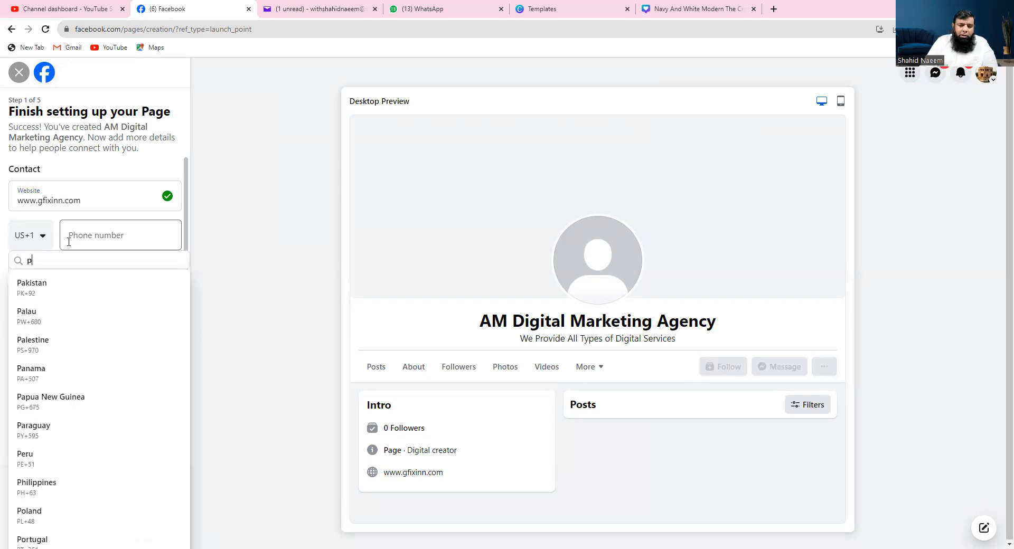
pyautogui.write('ak')
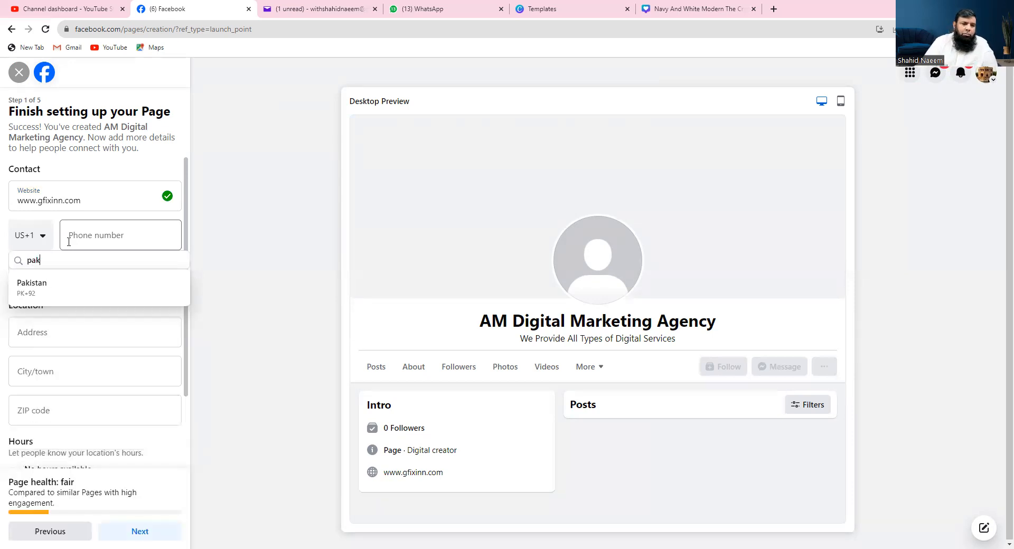
pyautogui.click(50, 290)
pyautogui.click(100, 236)
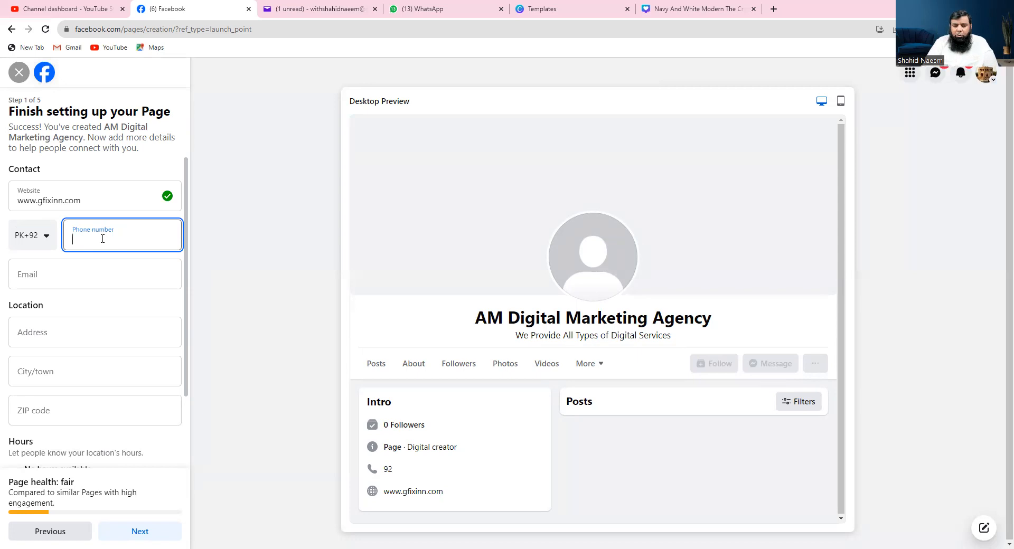
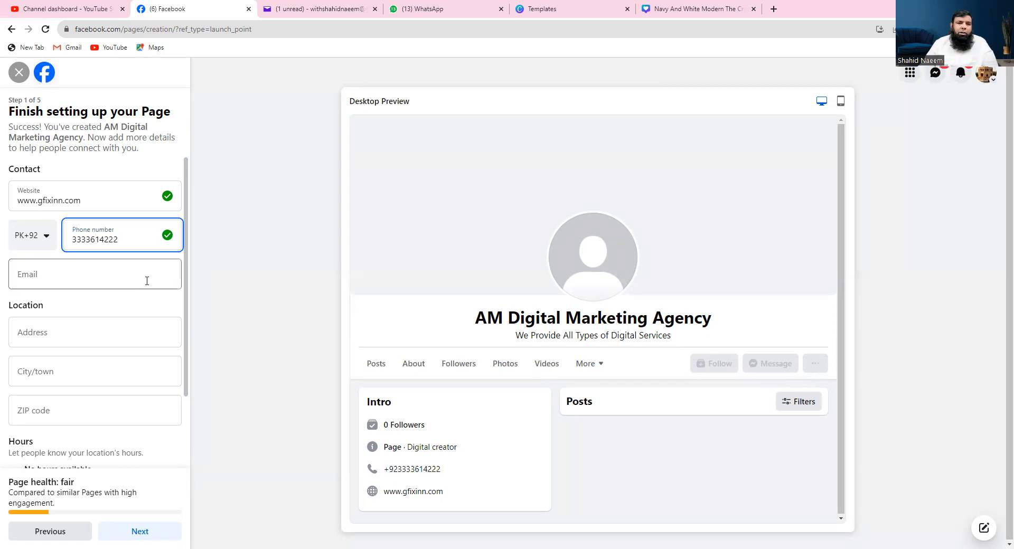
pyautogui.click(146, 281)
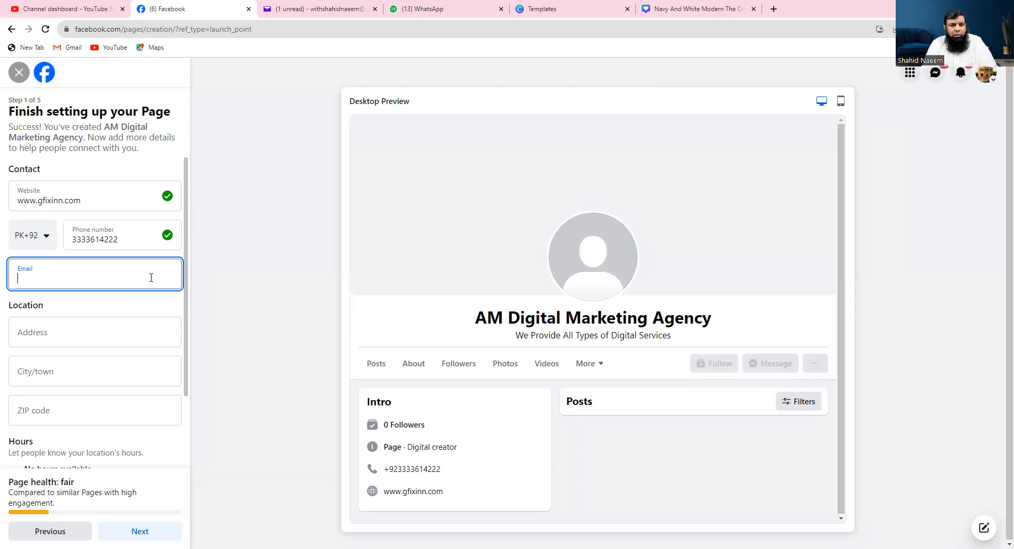
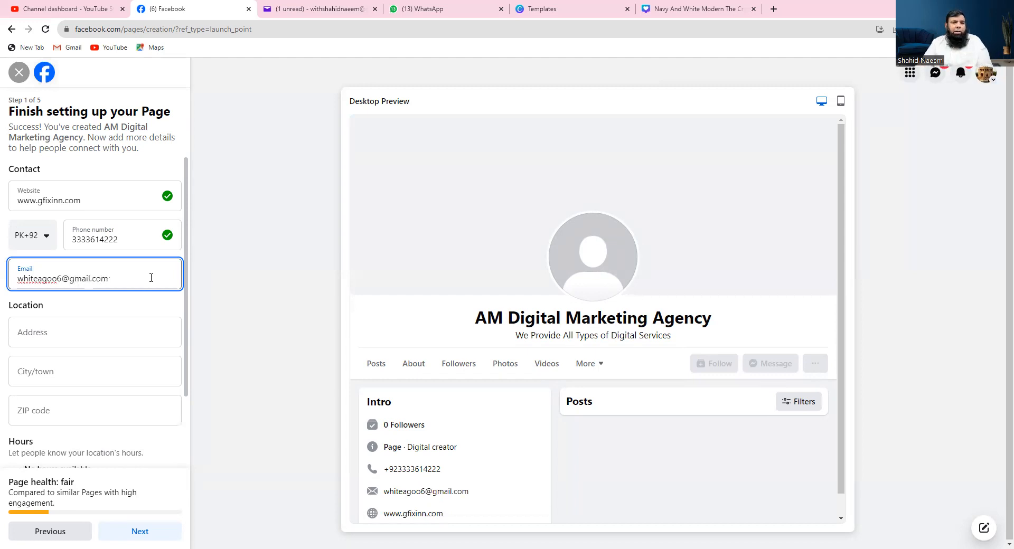
# Set the address to Pakistan, city to Islamabad, Pakistan, and ZIP code to 54000
pyautogui.click(71, 337)
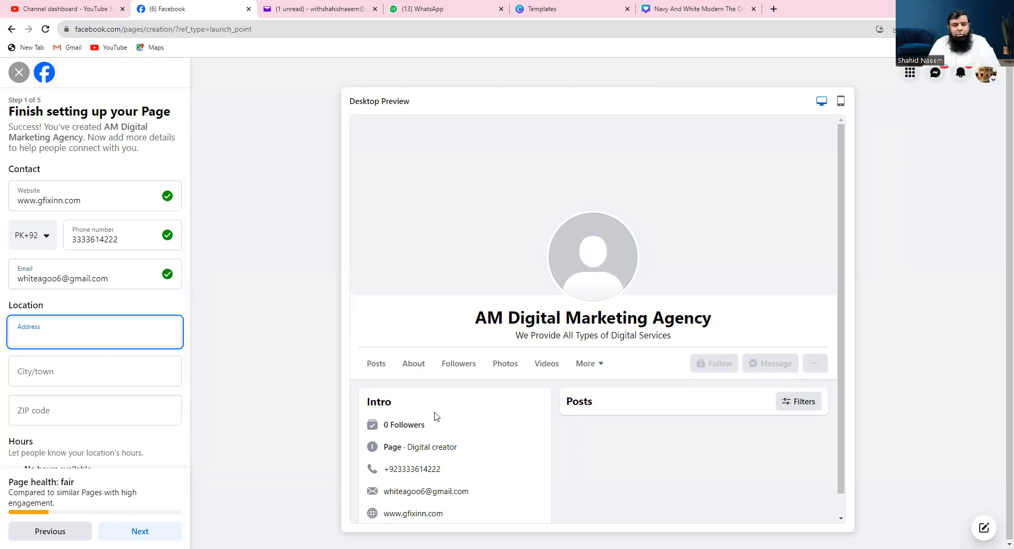
pyautogui.write('Pakistan')
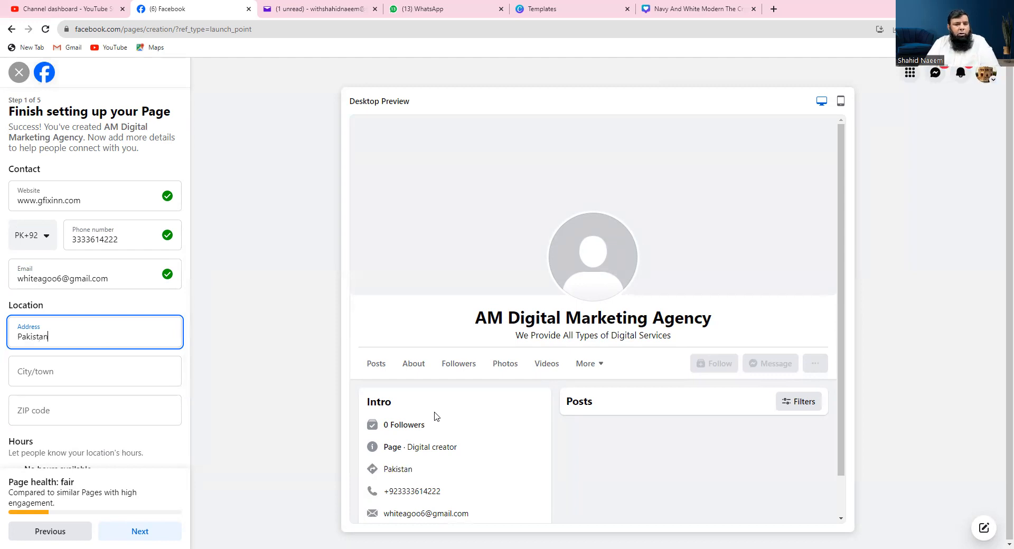
pyautogui.click(130, 369)
pyautogui.write('Islam')
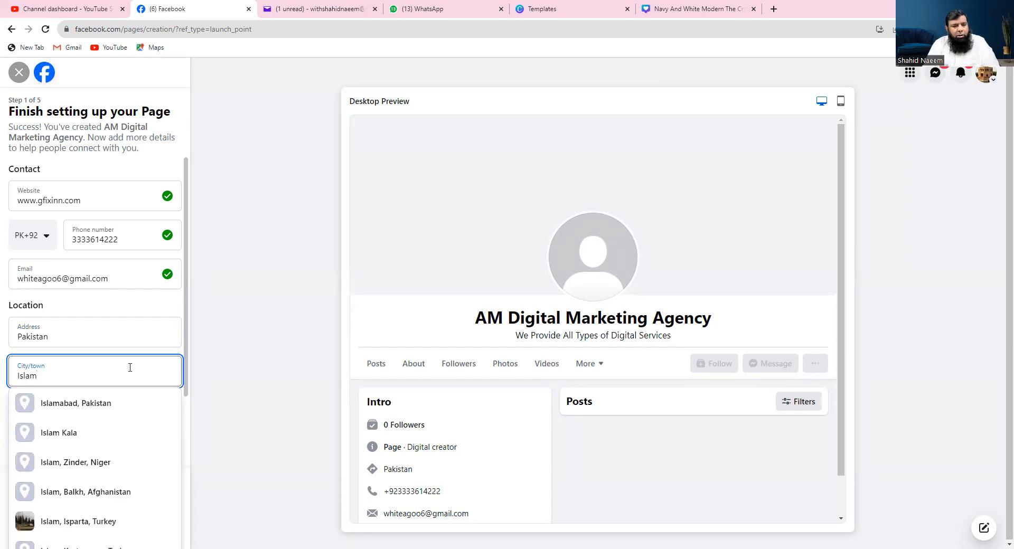
pyautogui.click(108, 406)
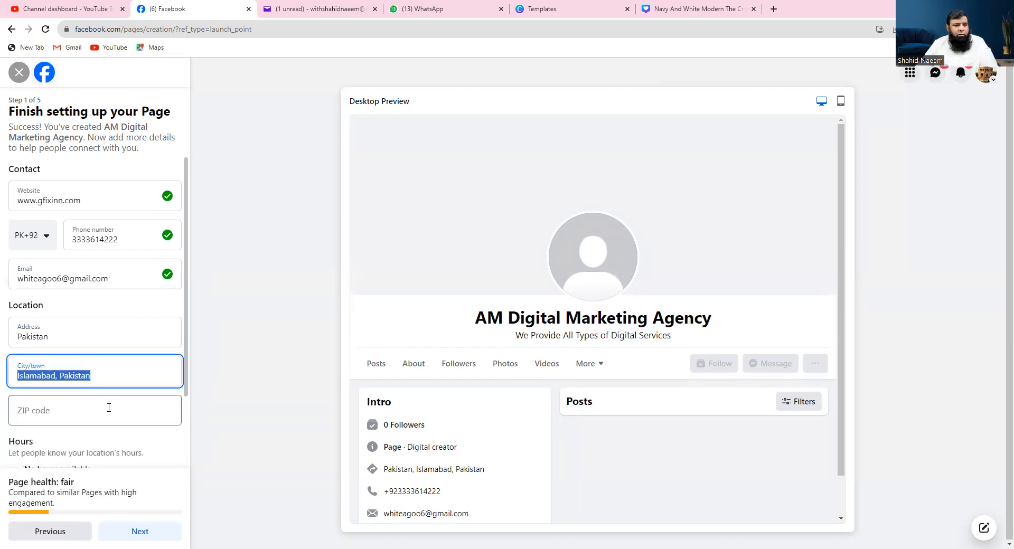
pyautogui.click(88, 411)
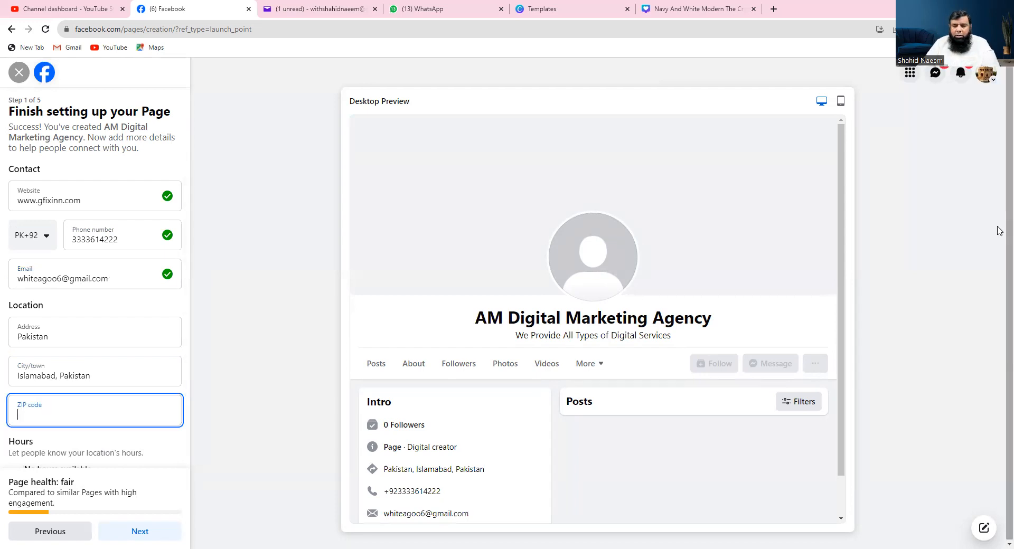
pyautogui.write('54000')
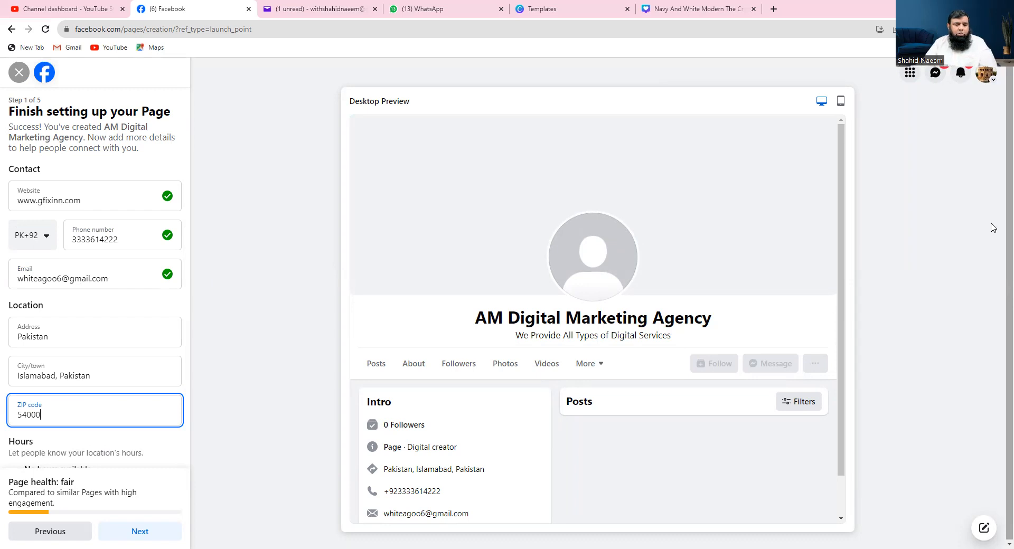
# Review the city entry and choose Open at selected hours for the Page's hours
pyautogui.scroll(-1, 51, 357)
pyautogui.scroll(-2, 50, 358)
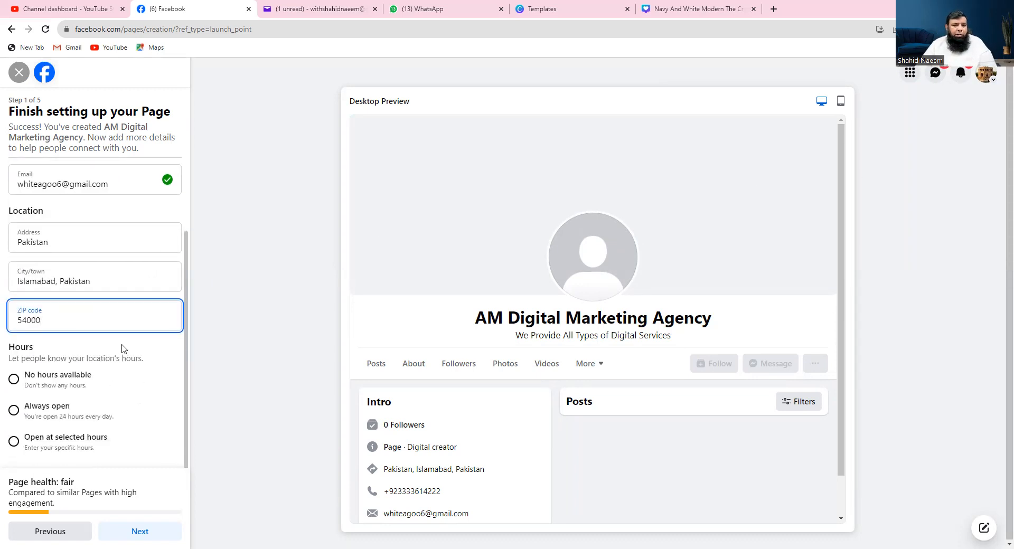
pyautogui.click(136, 278)
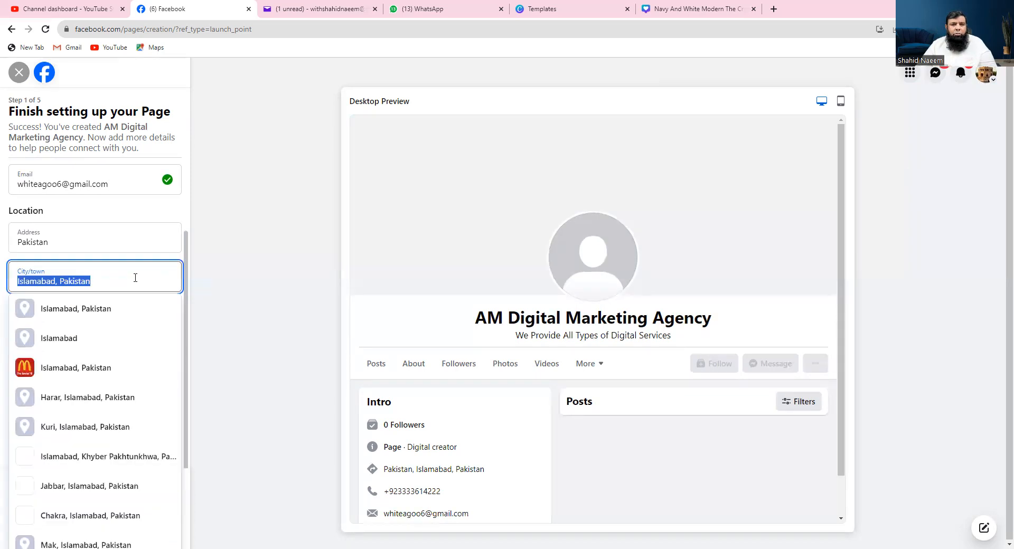
pyautogui.click(210, 372)
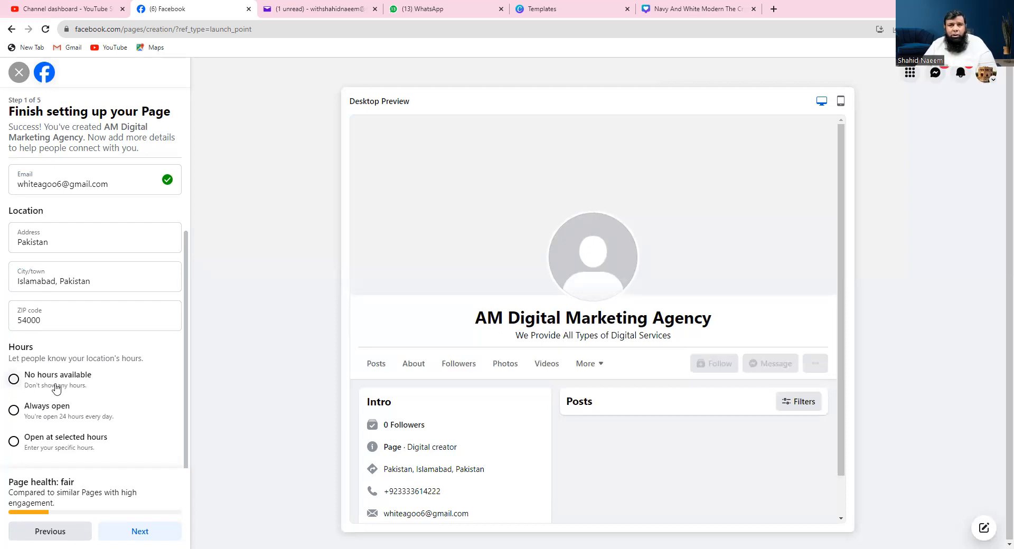
pyautogui.click(14, 379)
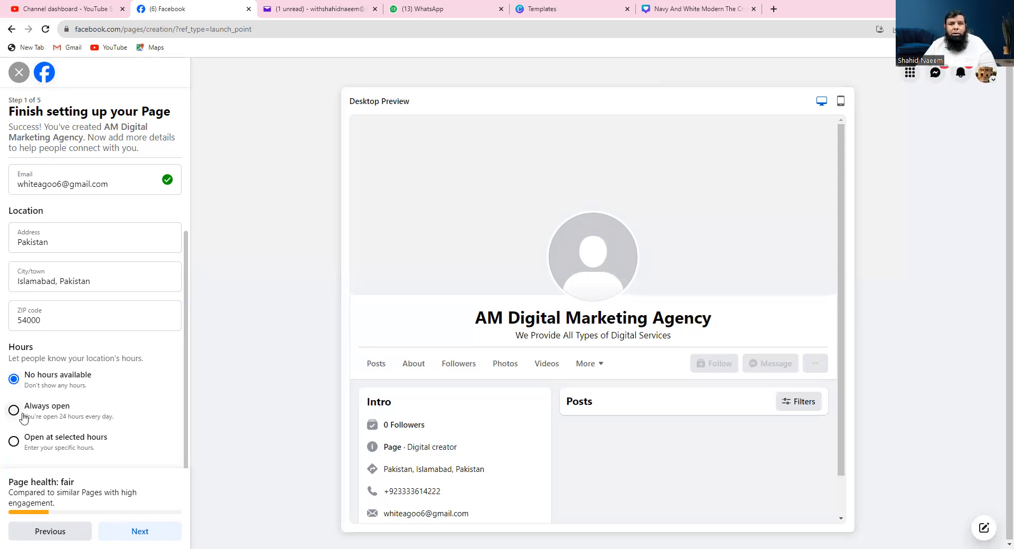
pyautogui.click(14, 410)
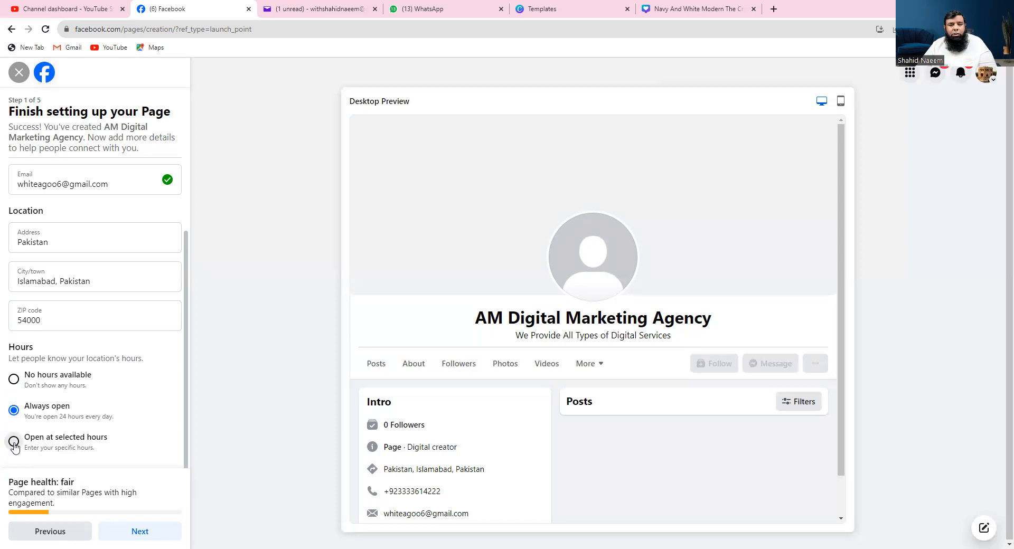
pyautogui.click(14, 442)
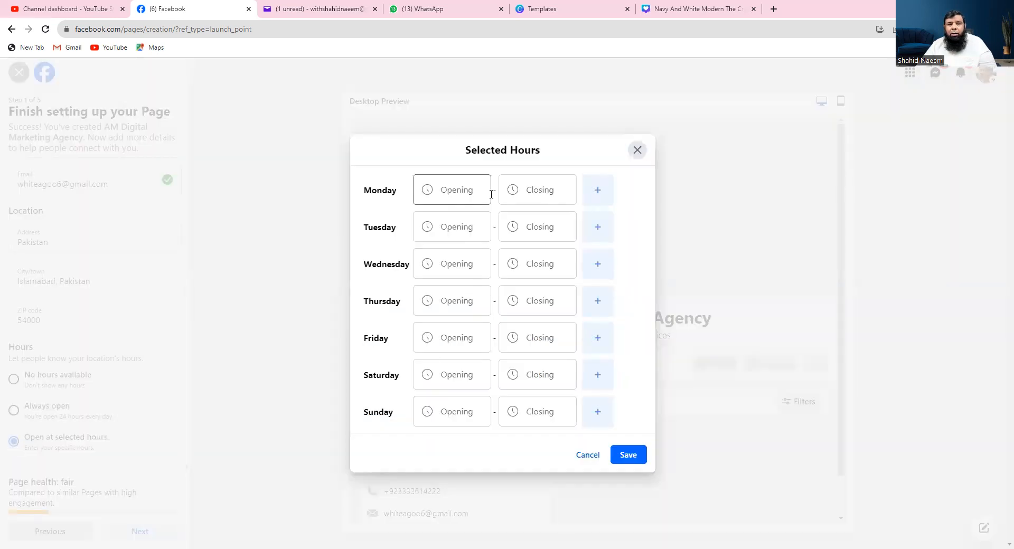
# Enter Monday hours 10:00 AM–5:00 PM, add a second slot, then cancel the schedule window
pyautogui.click(455, 193)
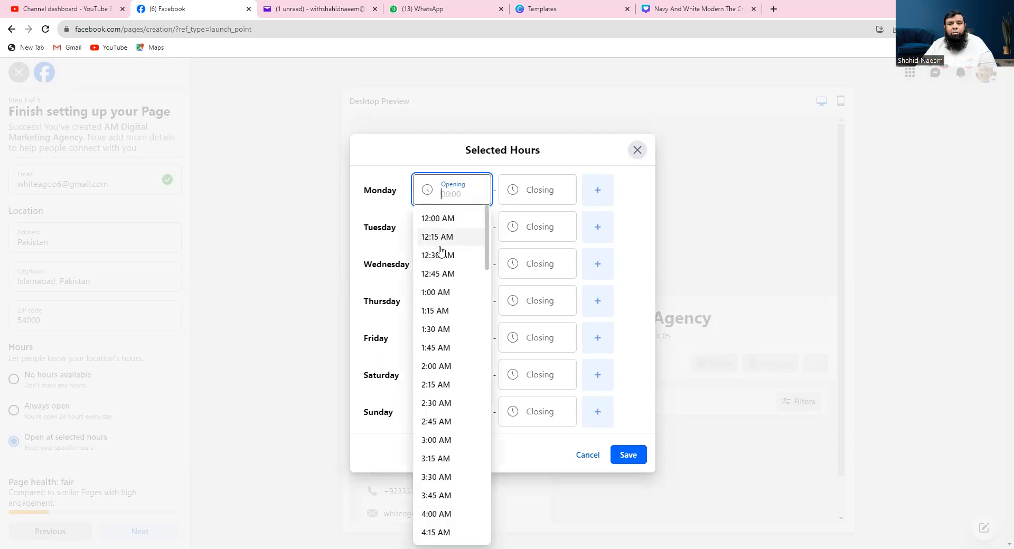
pyautogui.scroll(-6, 451, 459)
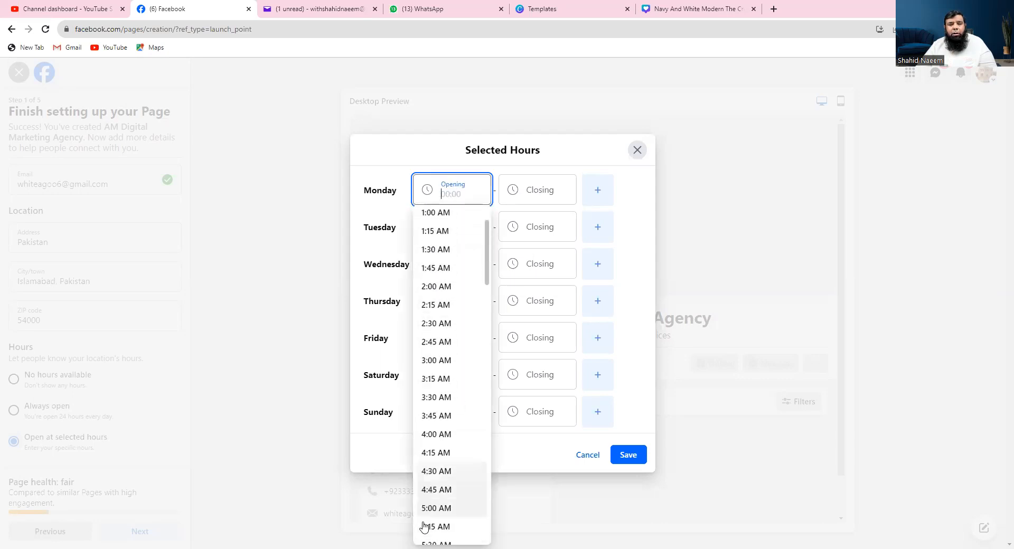
pyautogui.scroll(-5, 453, 455)
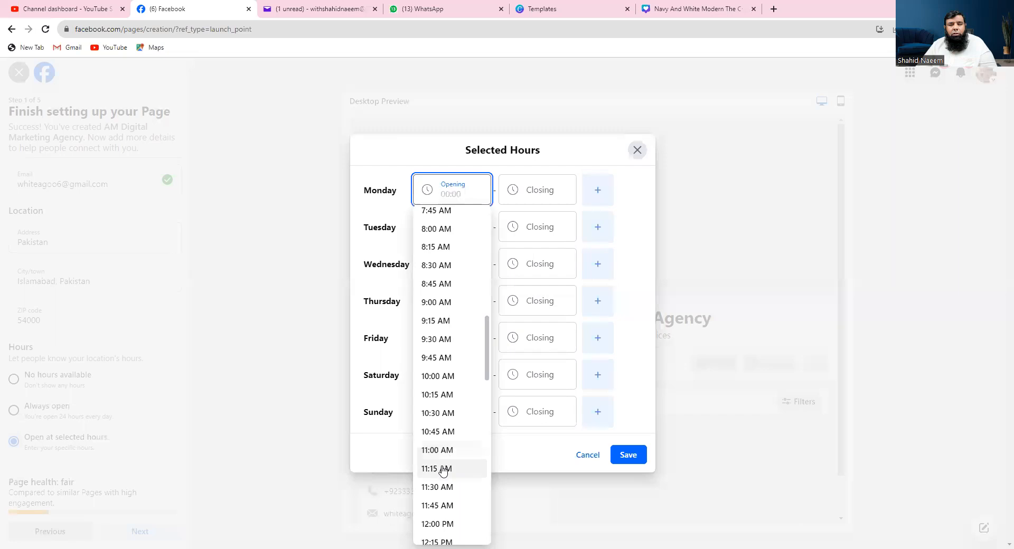
pyautogui.click(442, 376)
pyautogui.click(537, 190)
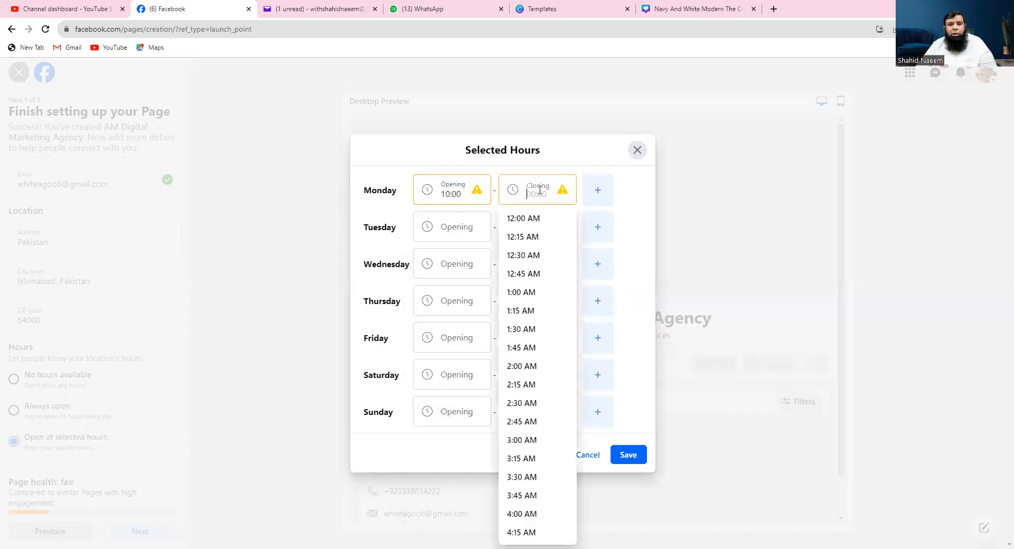
pyautogui.scroll(-18, 507, 393)
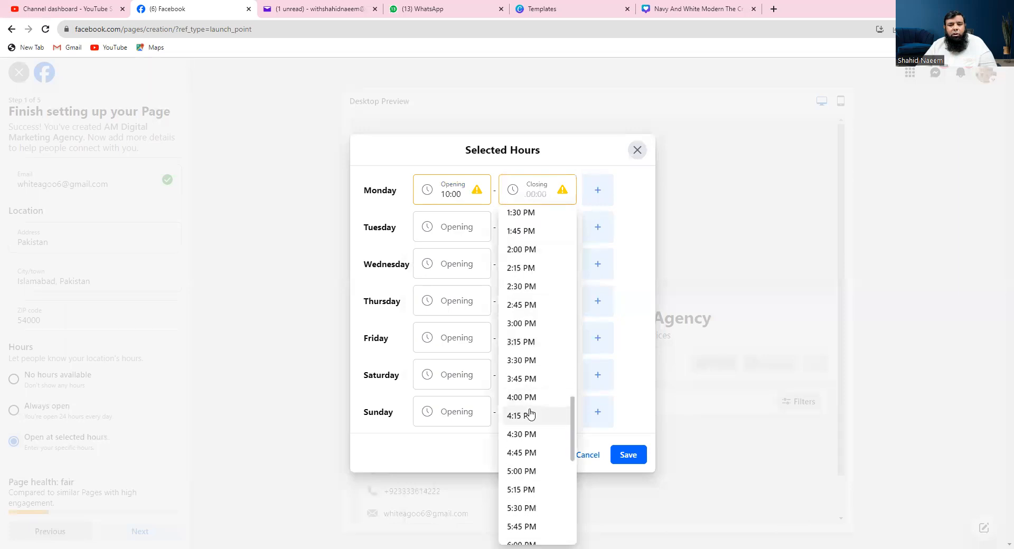
pyautogui.click(528, 473)
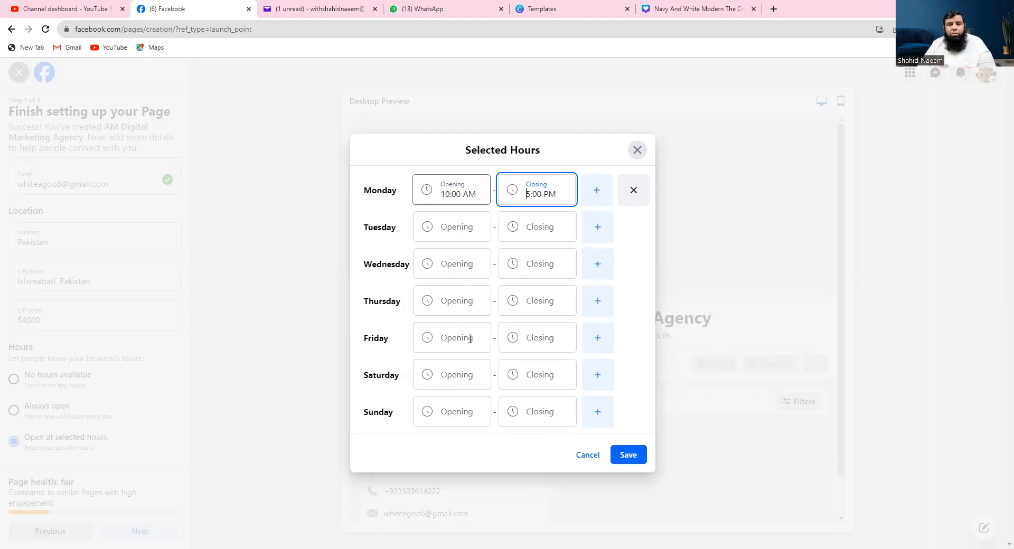
pyautogui.click(596, 192)
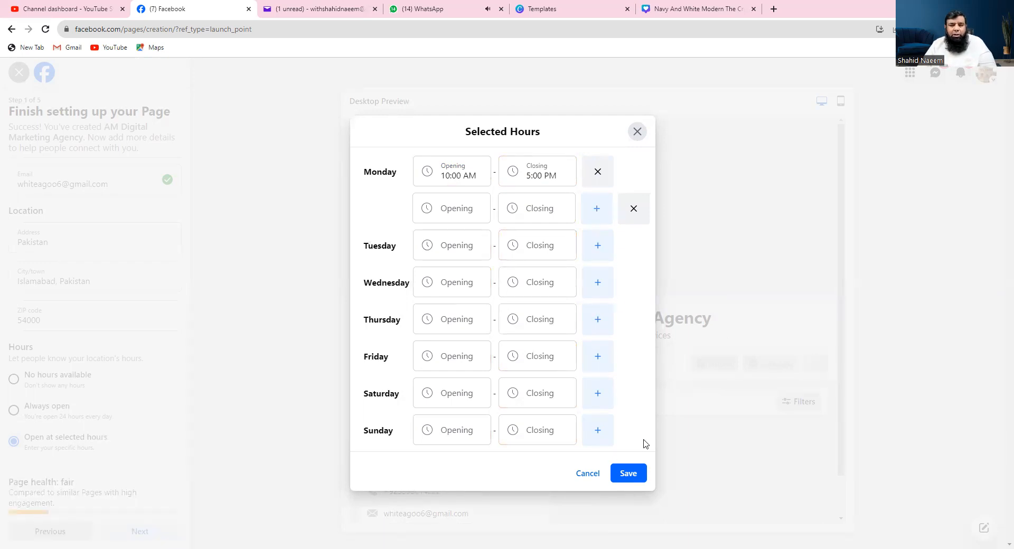
pyautogui.click(591, 473)
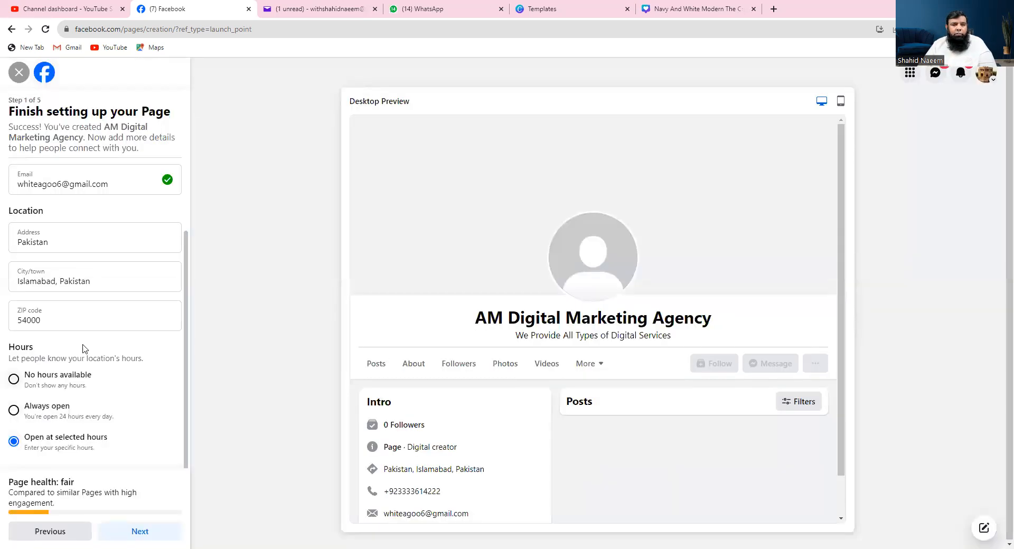
# Set the Page hours to Always open and advance to step 2, Customize your Page
pyautogui.click(15, 410)
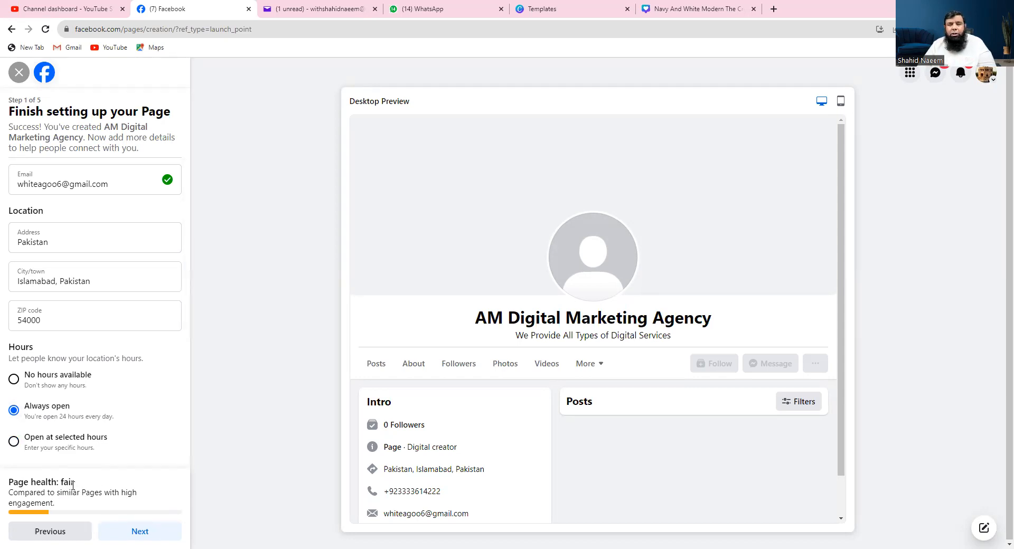
pyautogui.click(140, 531)
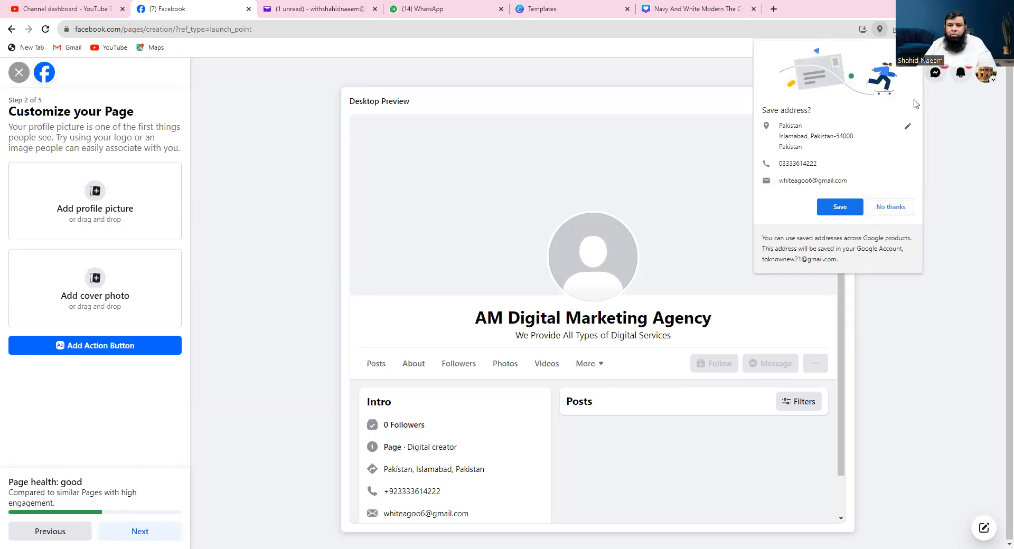
# Decline saving the address and upload the AM Marketing logo from Downloads as profile picture
pyautogui.click(521, 291)
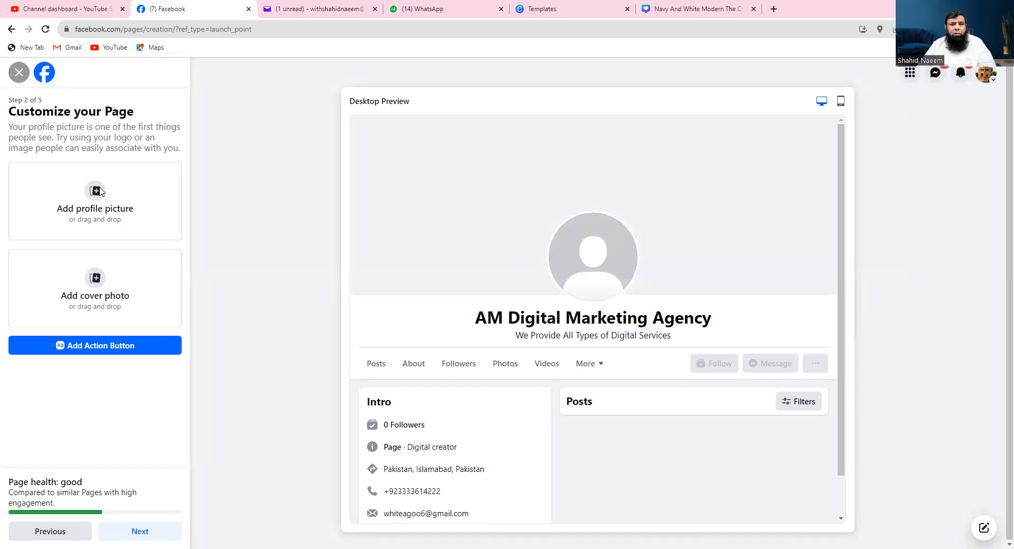
pyautogui.click(95, 200)
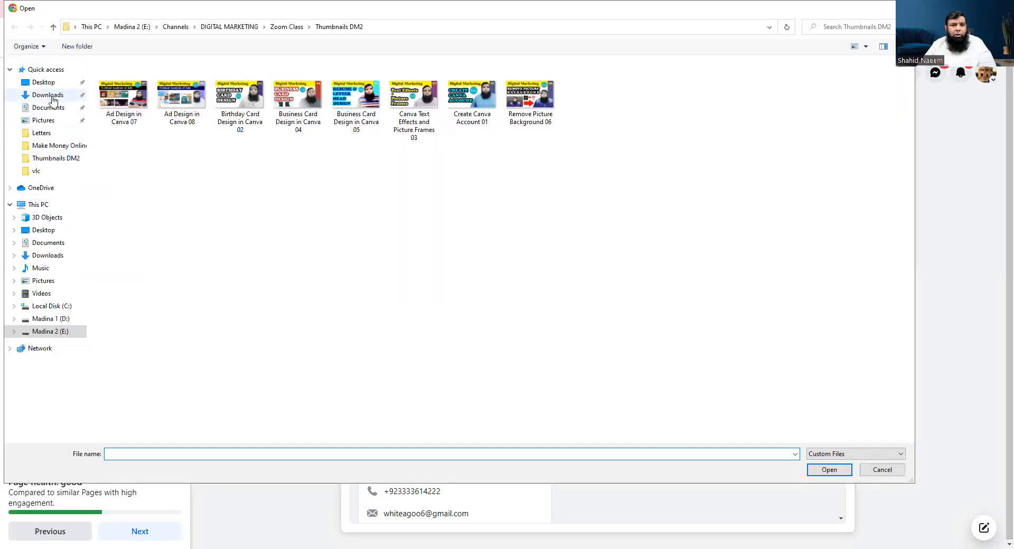
pyautogui.click(47, 95)
pyautogui.click(189, 116)
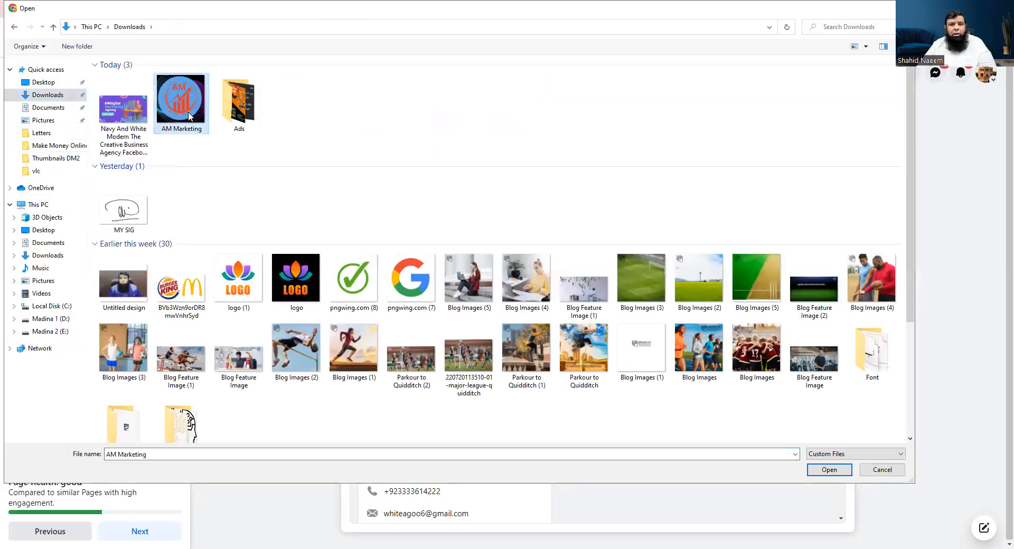
pyautogui.doubleClick(188, 114)
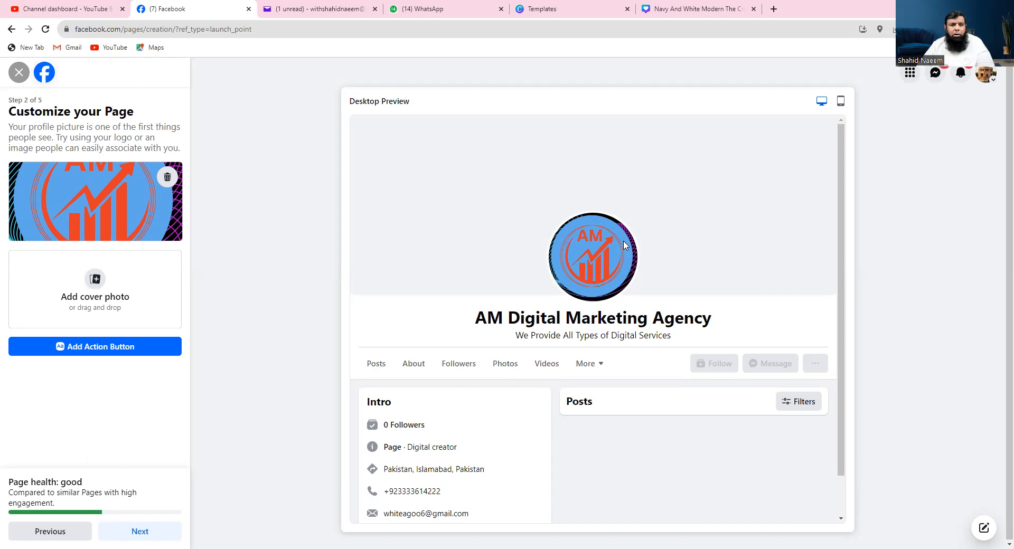
pyautogui.click(94, 287)
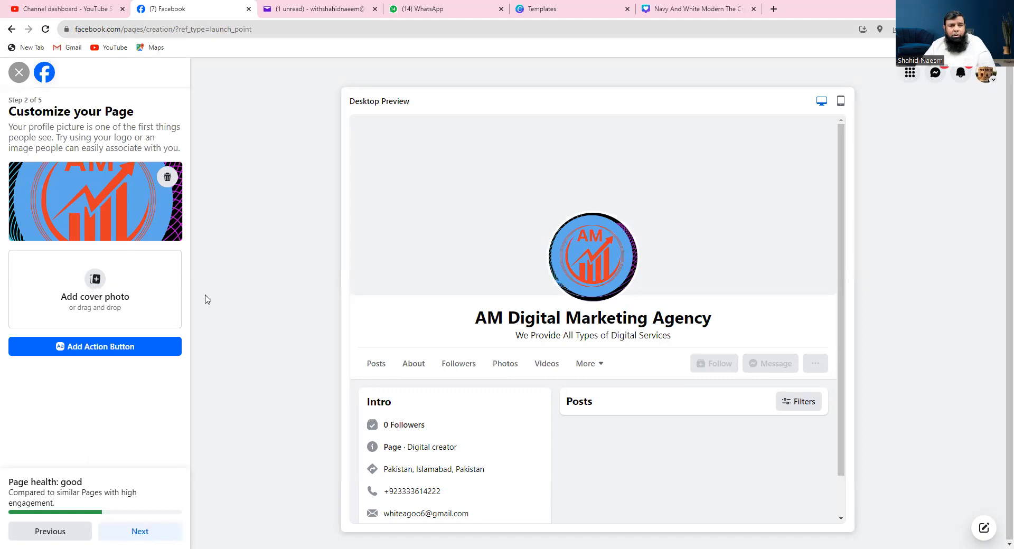
# Upload the purple Navy And White design as the Page's cover photo
pyautogui.click(127, 108)
pyautogui.press('Return')
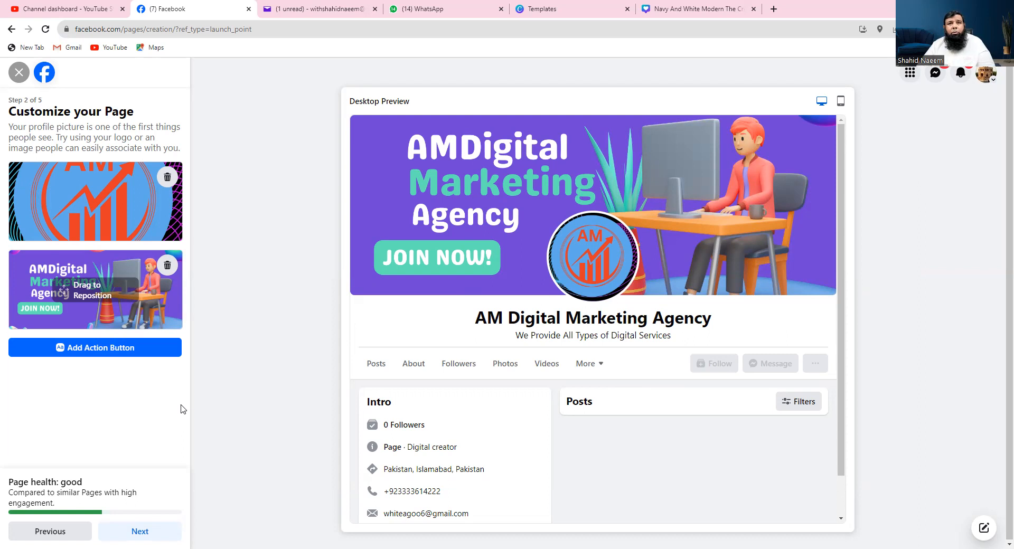
pyautogui.click(117, 354)
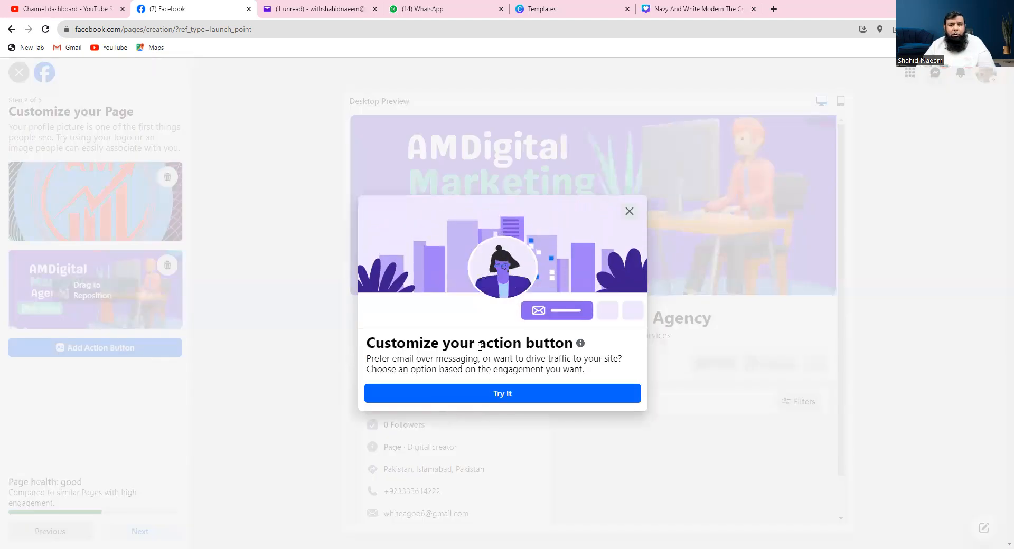
# Keep Send message as the Page's action button and continue to its Messenger step
pyautogui.click(526, 399)
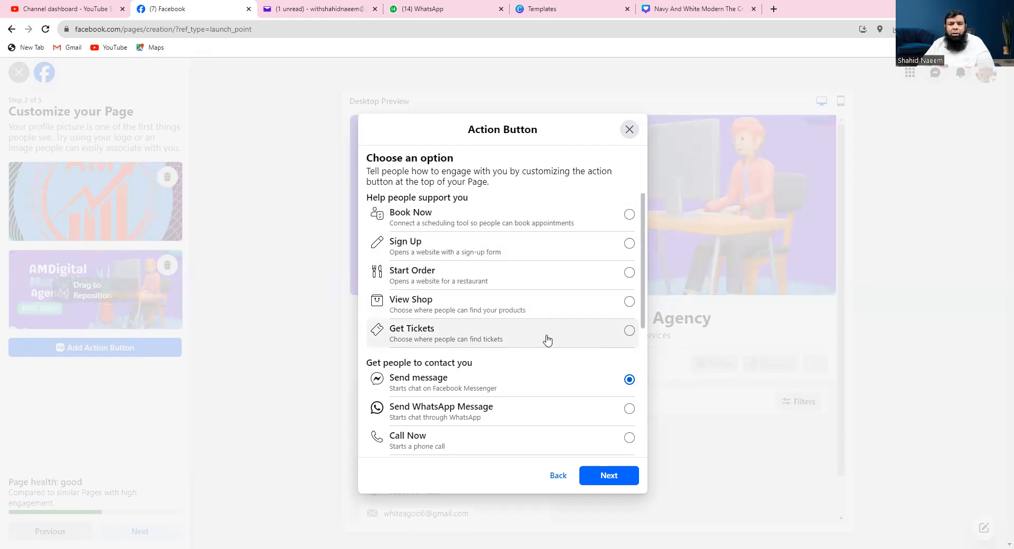
pyautogui.scroll(-1, 548, 338)
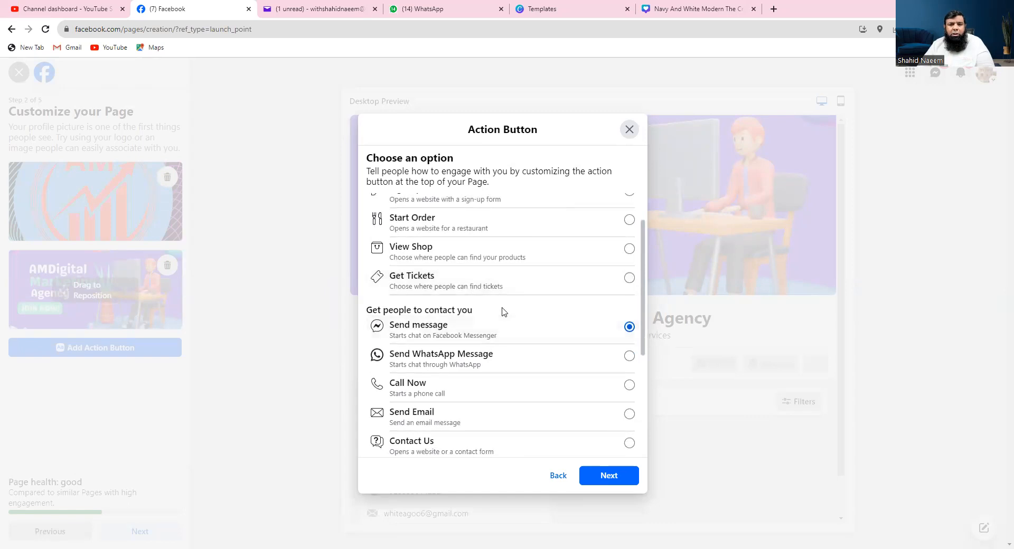
pyautogui.scroll(-3, 504, 316)
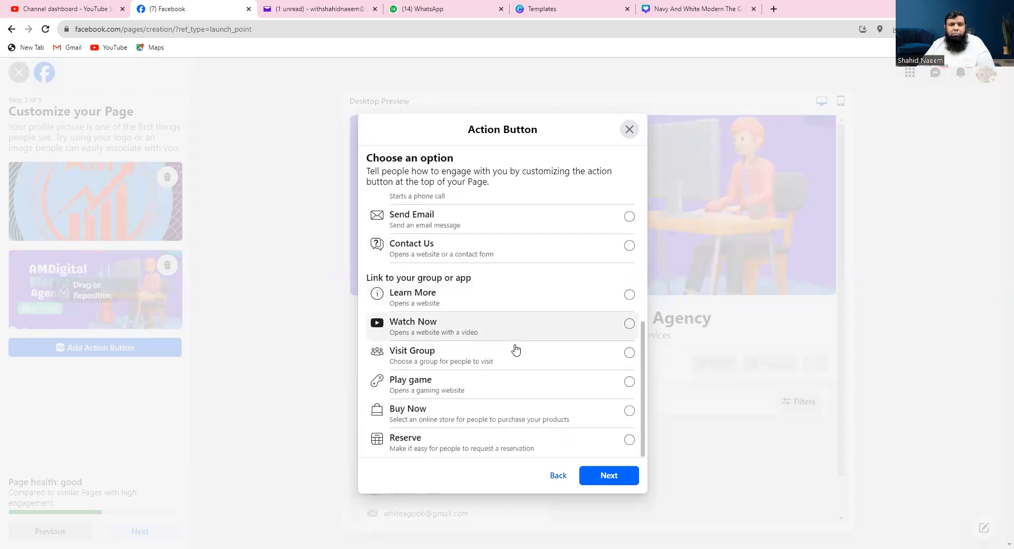
pyautogui.scroll(3, 514, 351)
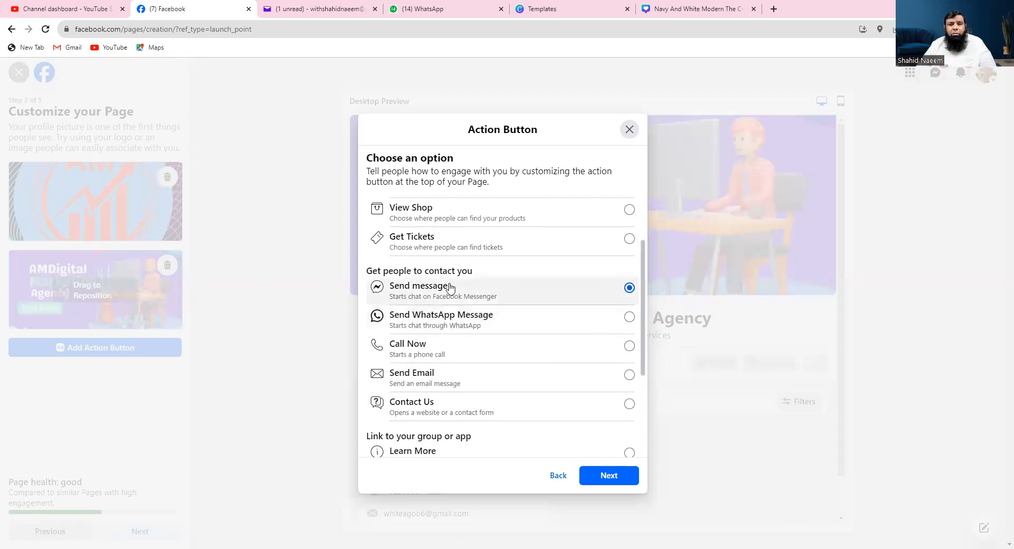
pyautogui.click(603, 479)
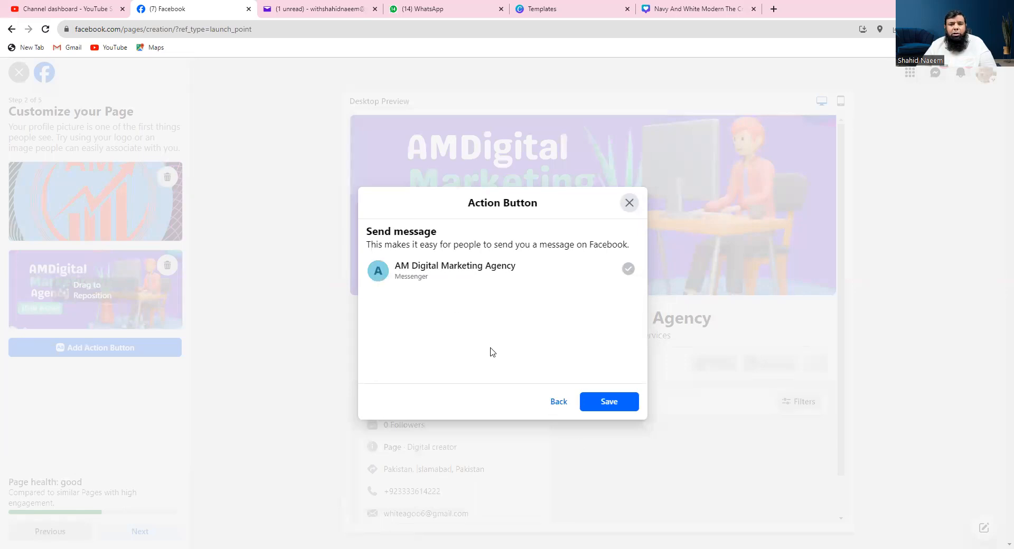
# Save the Send message action button and advance setup to step 3, Connect WhatsApp
pyautogui.click(609, 402)
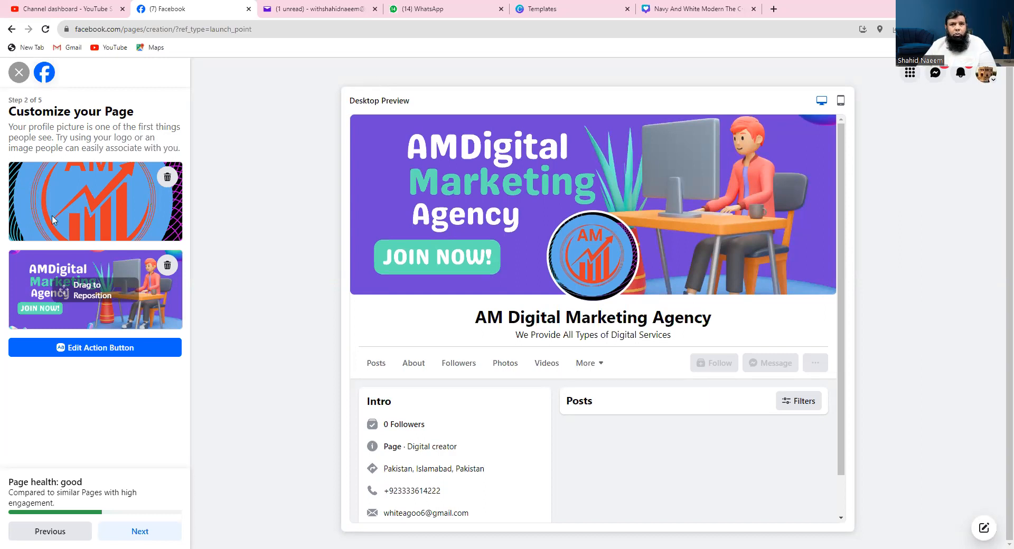
pyautogui.click(138, 531)
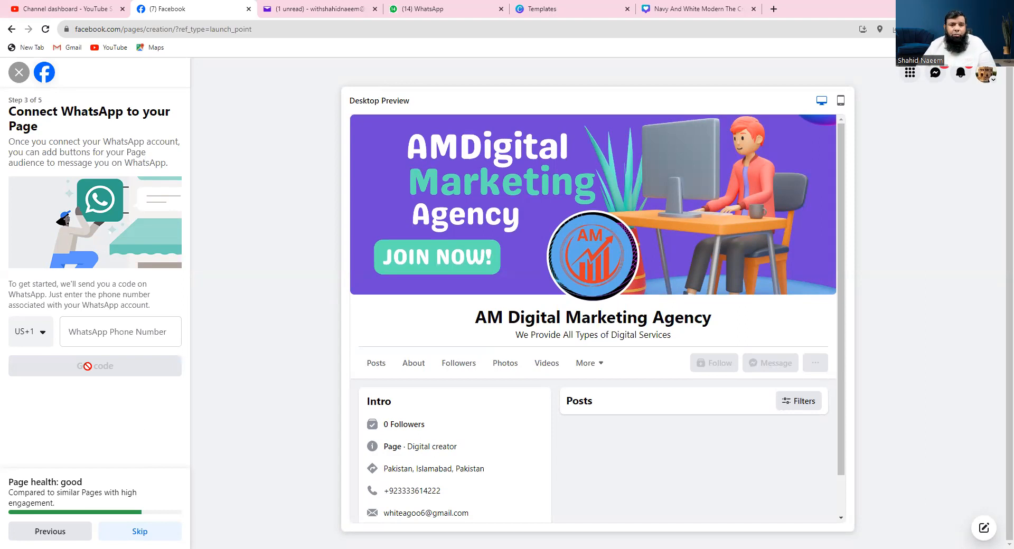
# Choose Pakistan (PK +92), enter the WhatsApp phone number and request a verification code
pyautogui.click(44, 335)
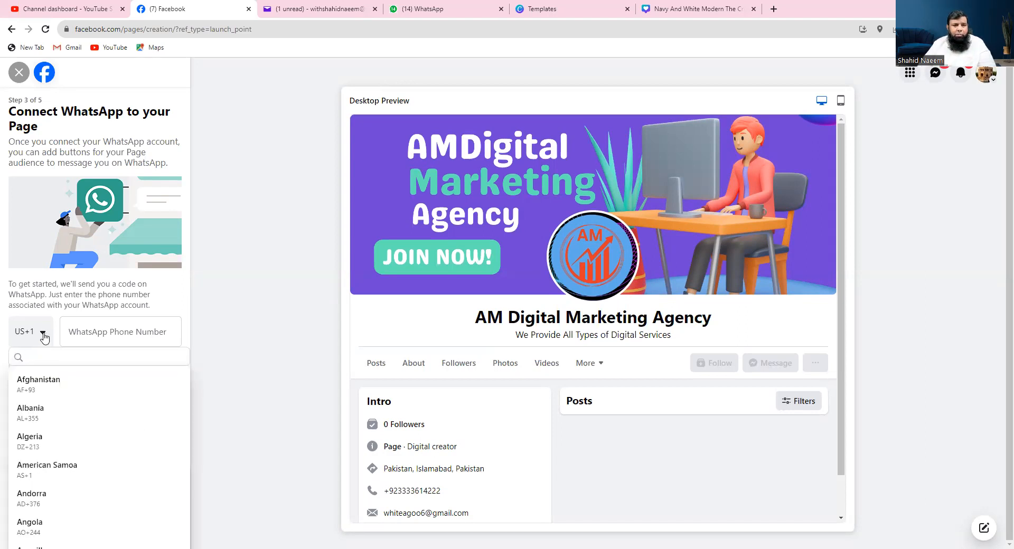
pyautogui.write('p')
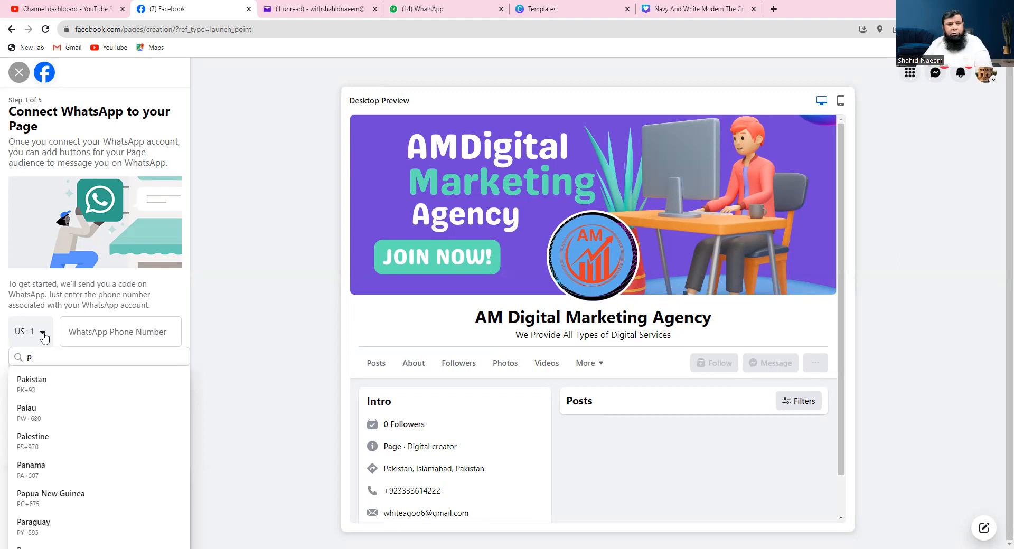
pyautogui.click(43, 388)
pyautogui.click(125, 331)
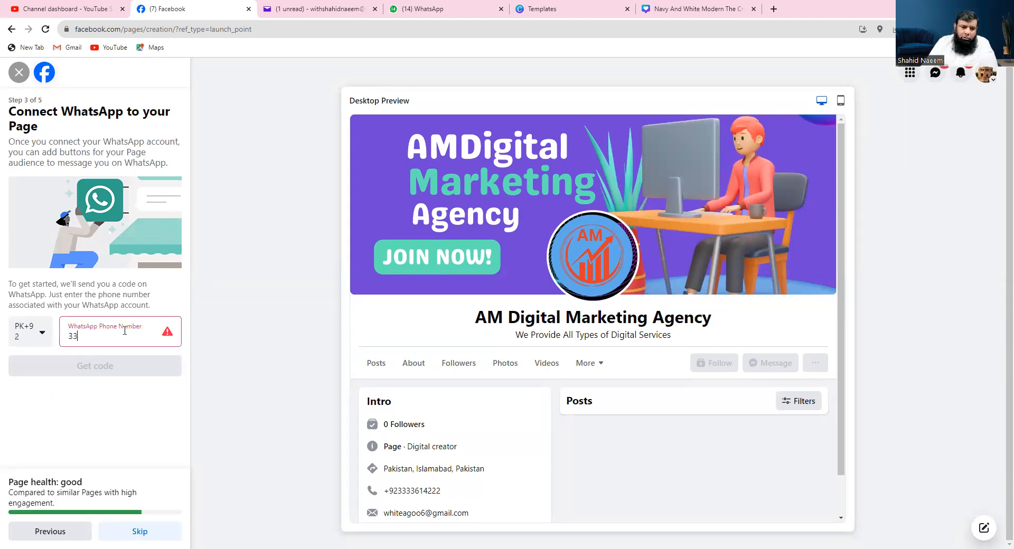
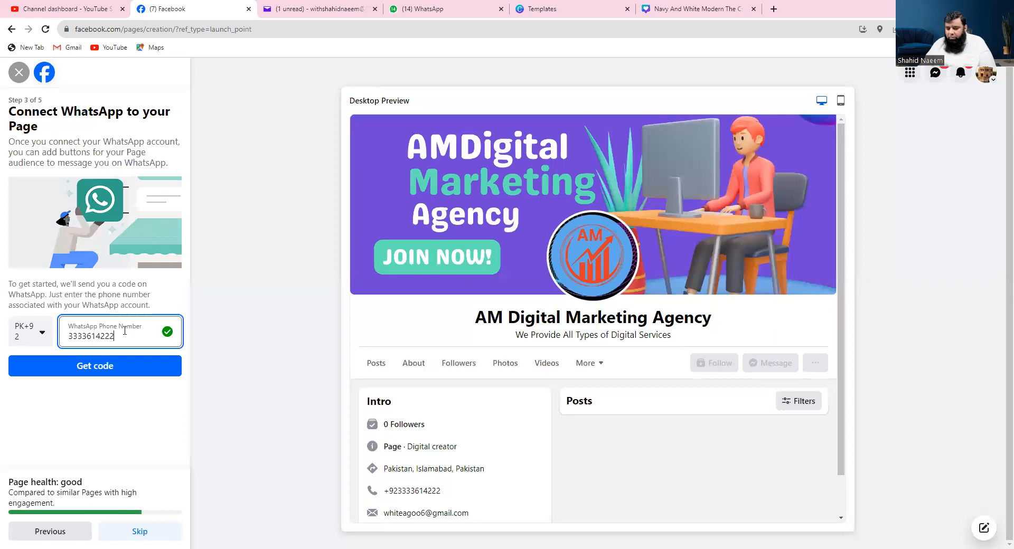
pyautogui.click(106, 369)
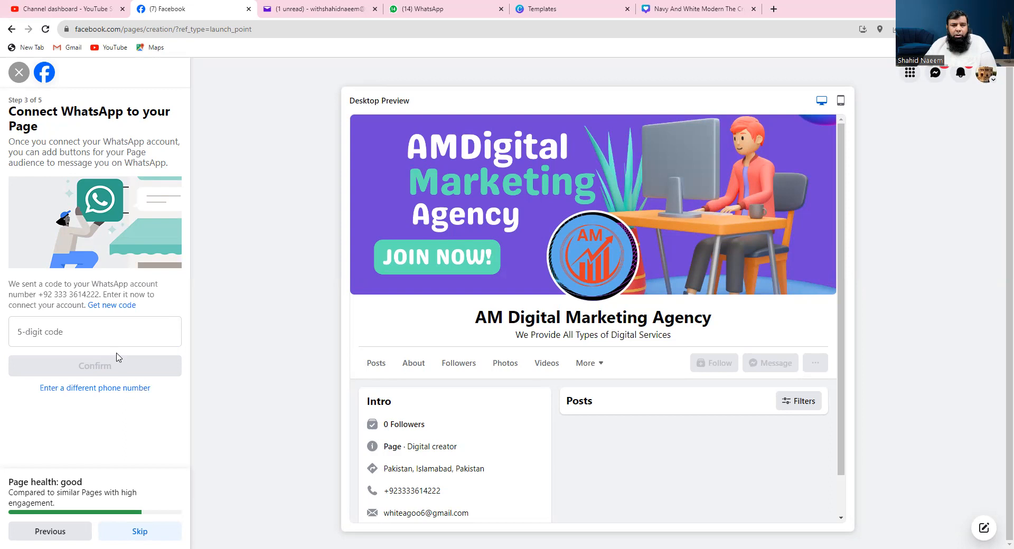
# Enter the 5-digit WhatsApp verification code, confirm it, and dismiss the connected notice
pyautogui.click(123, 332)
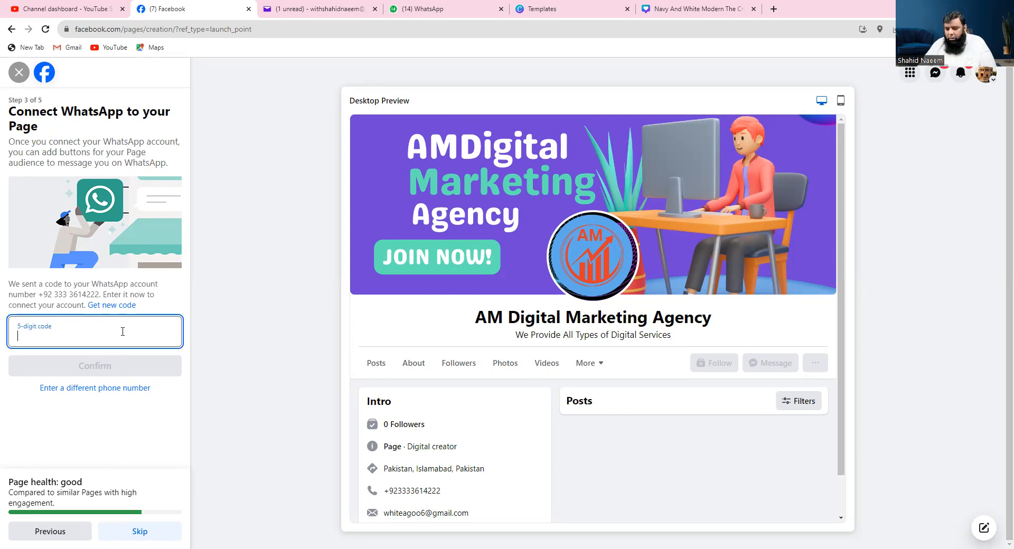
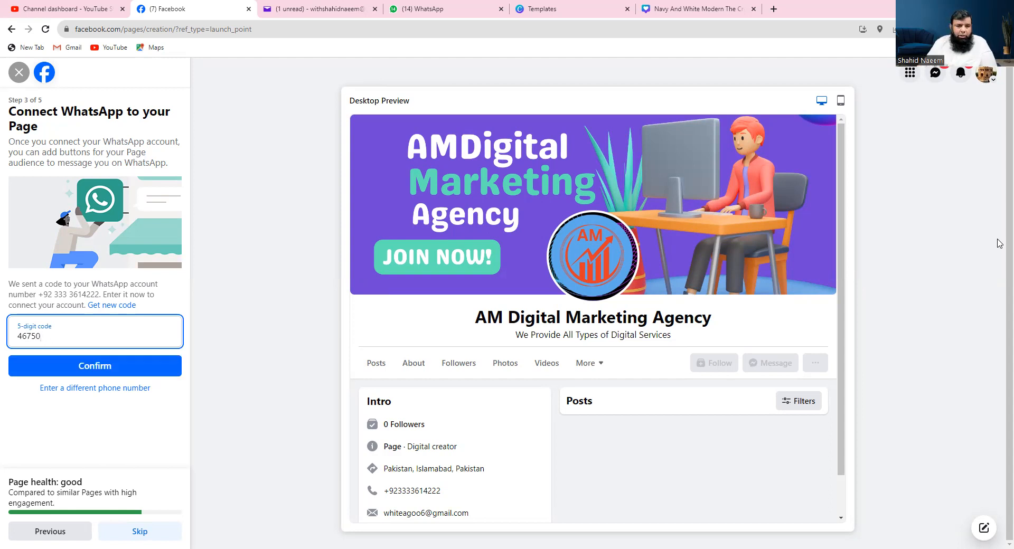
pyautogui.click(148, 373)
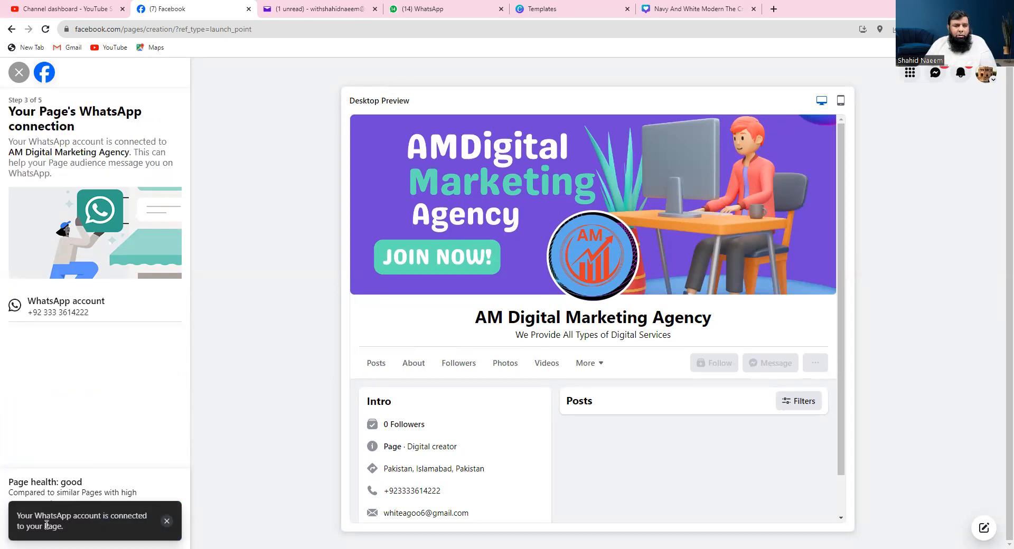
pyautogui.click(167, 523)
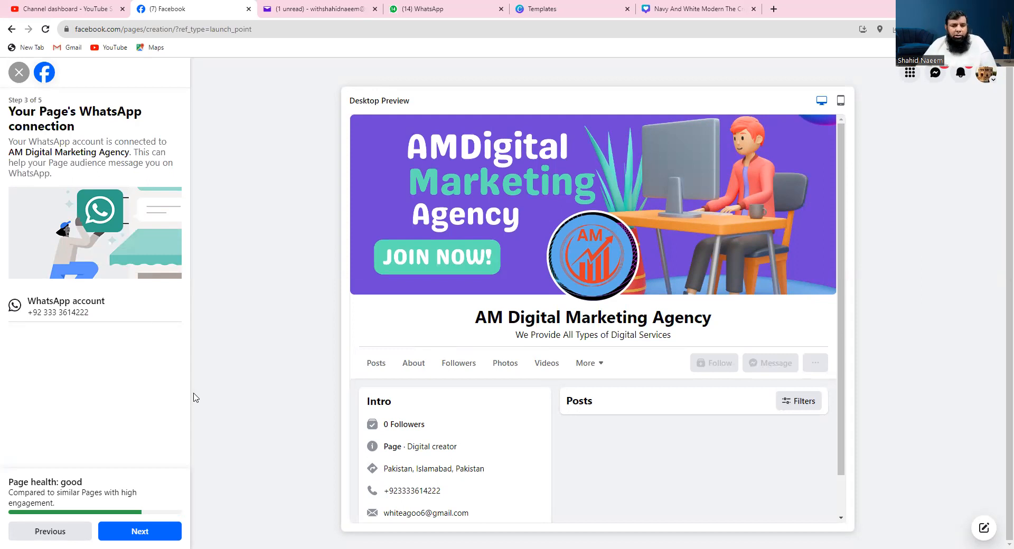
# Pass the audience and invite-friends steps without inviting anyone and finish Page setup
pyautogui.click(140, 531)
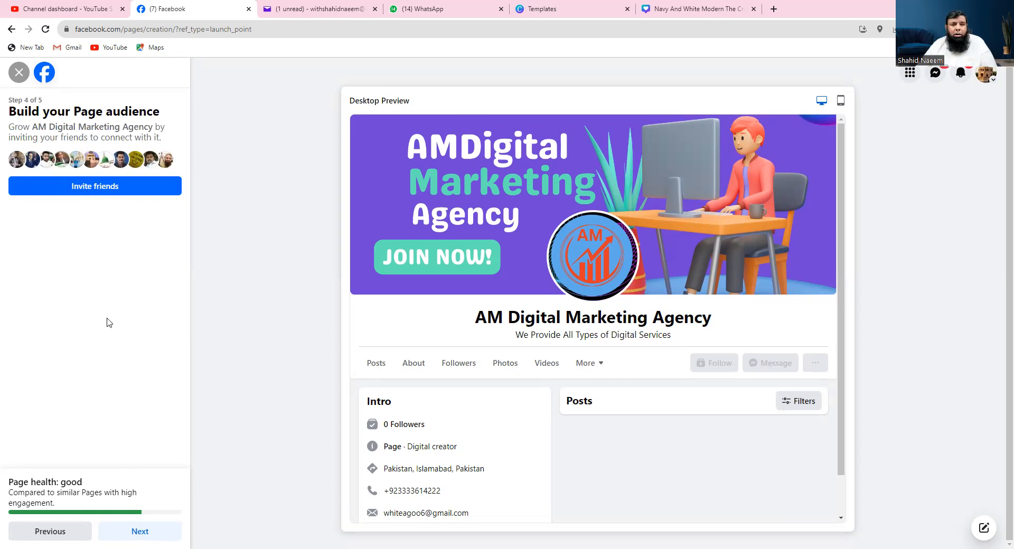
pyautogui.click(136, 534)
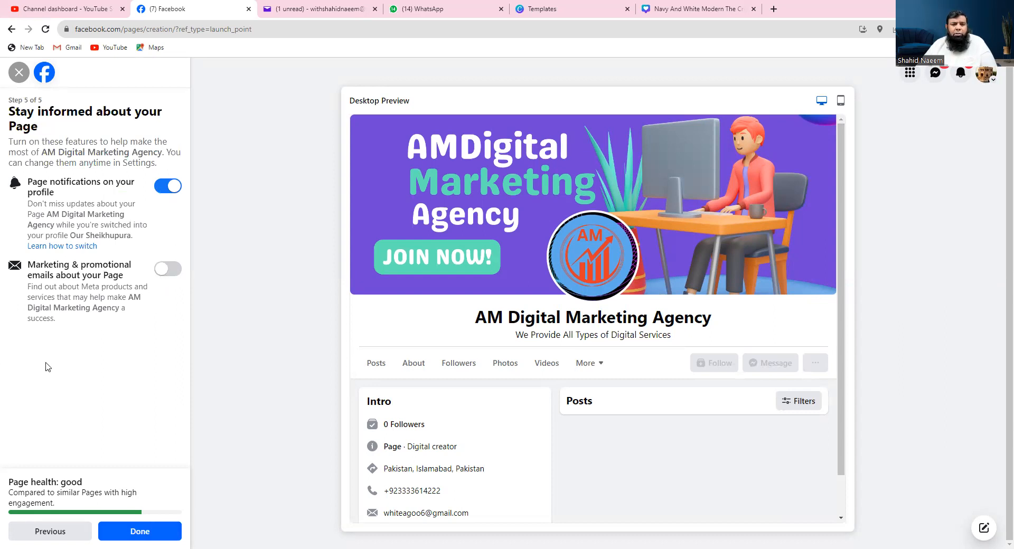
pyautogui.click(140, 532)
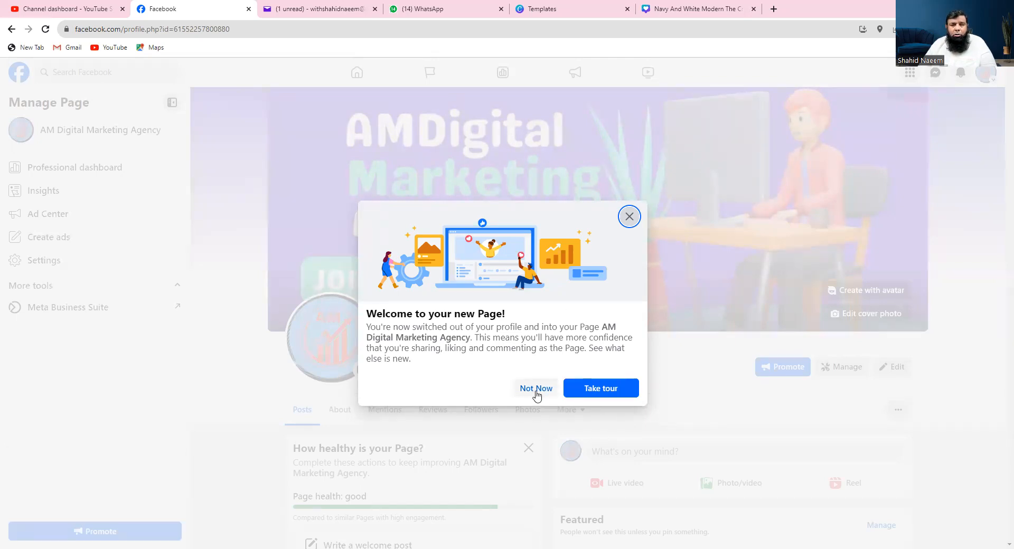
# Decline the welcome message and step through all Page tour tips to the end
pyautogui.click(607, 392)
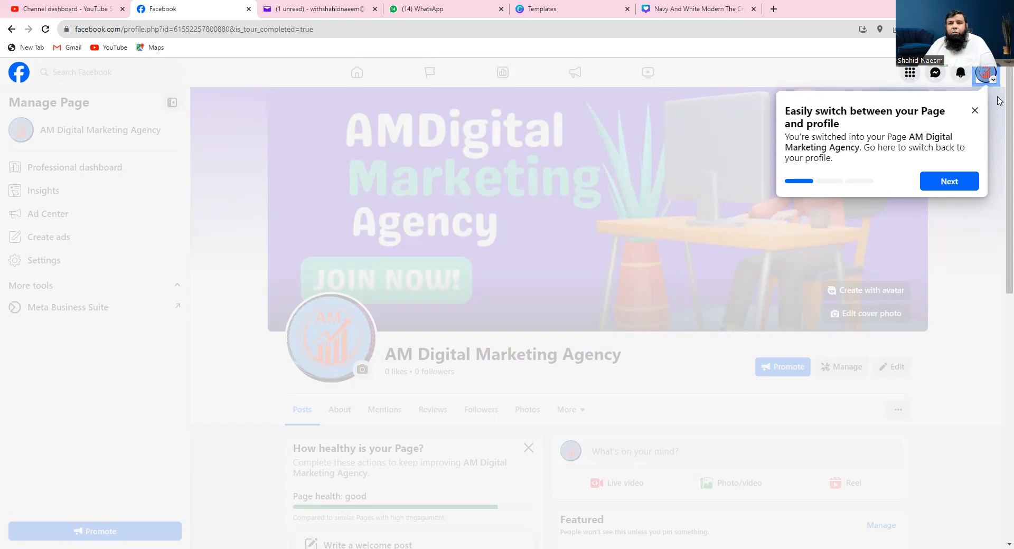
pyautogui.click(945, 184)
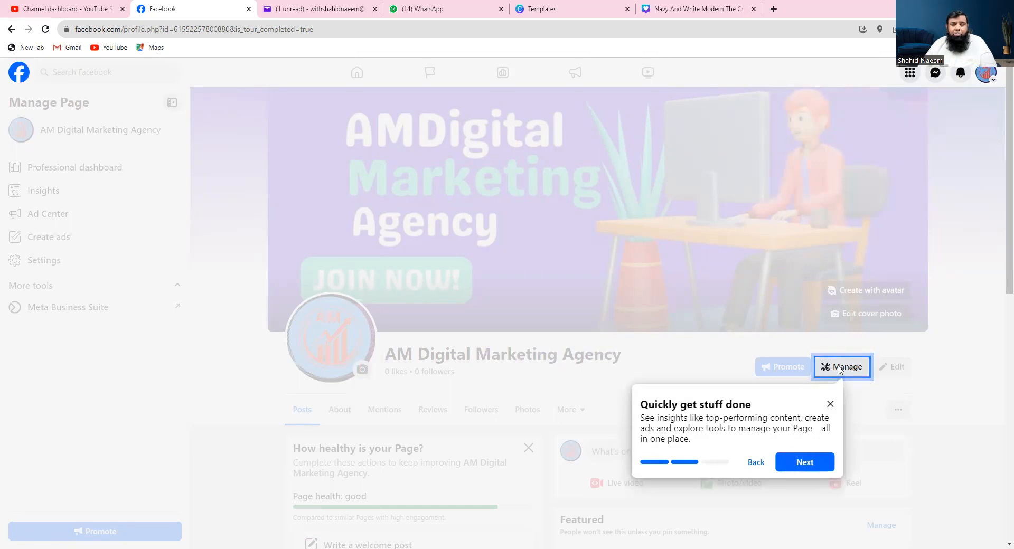
pyautogui.click(789, 467)
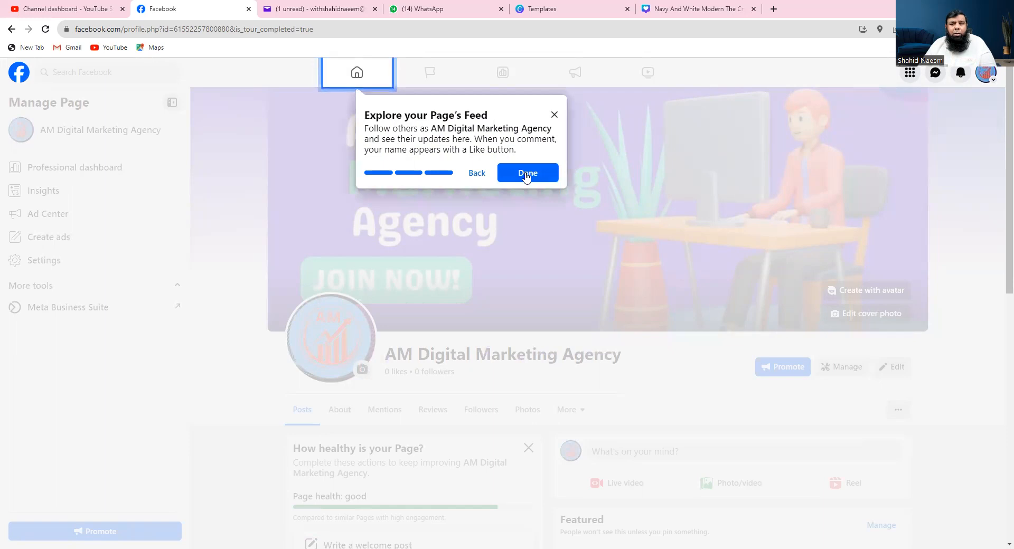
pyautogui.click(526, 174)
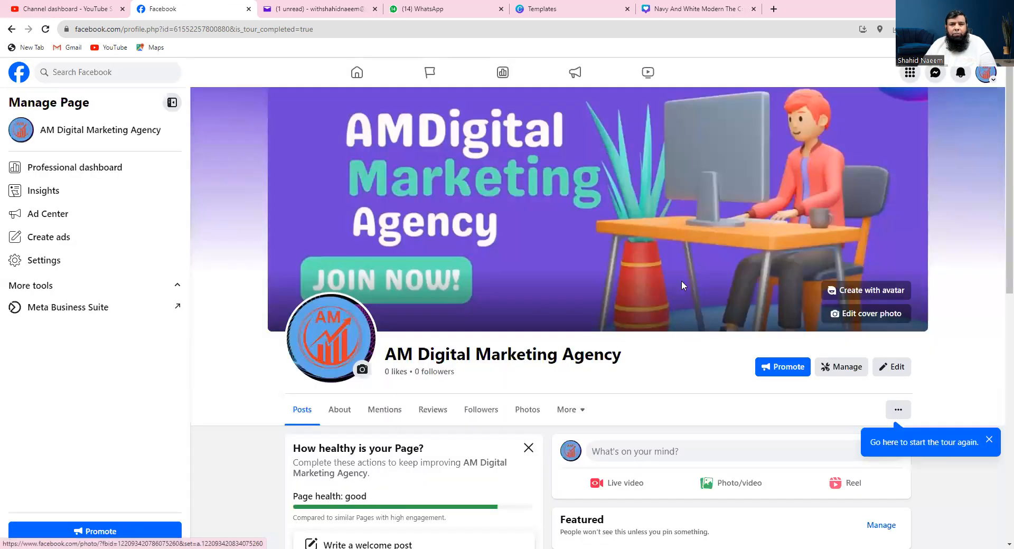
pyautogui.click(44, 194)
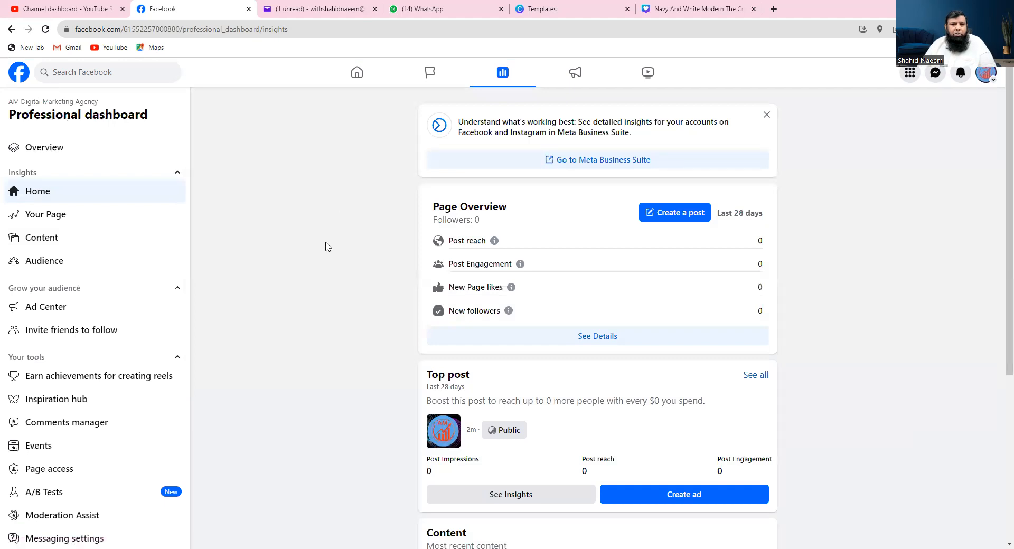
pyautogui.click(357, 75)
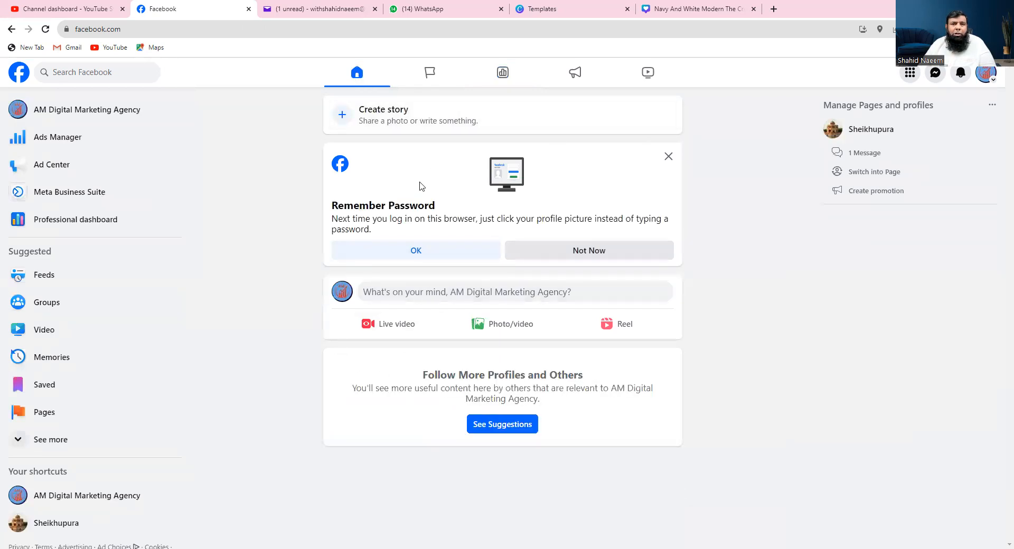
pyautogui.click(127, 117)
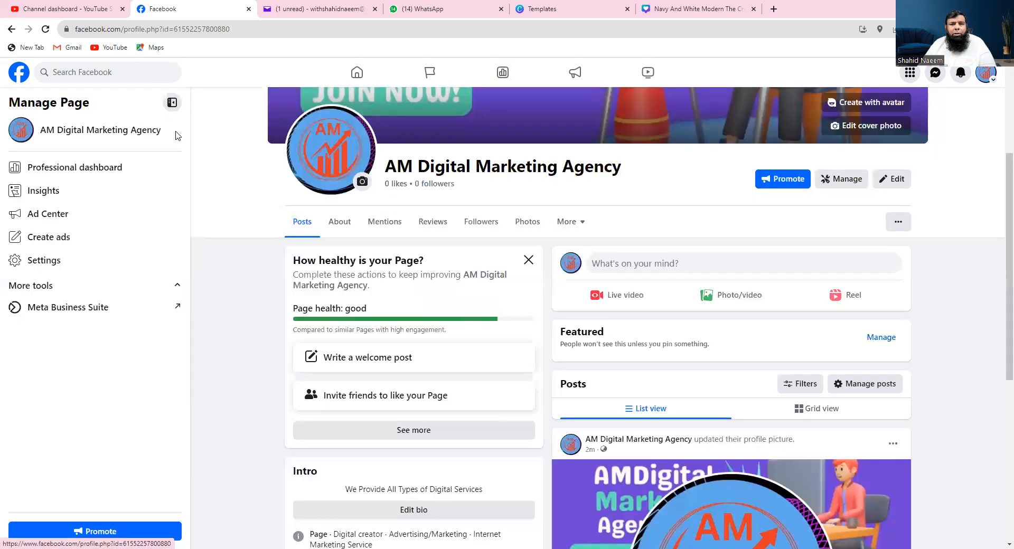
pyautogui.scroll(3, 606, 256)
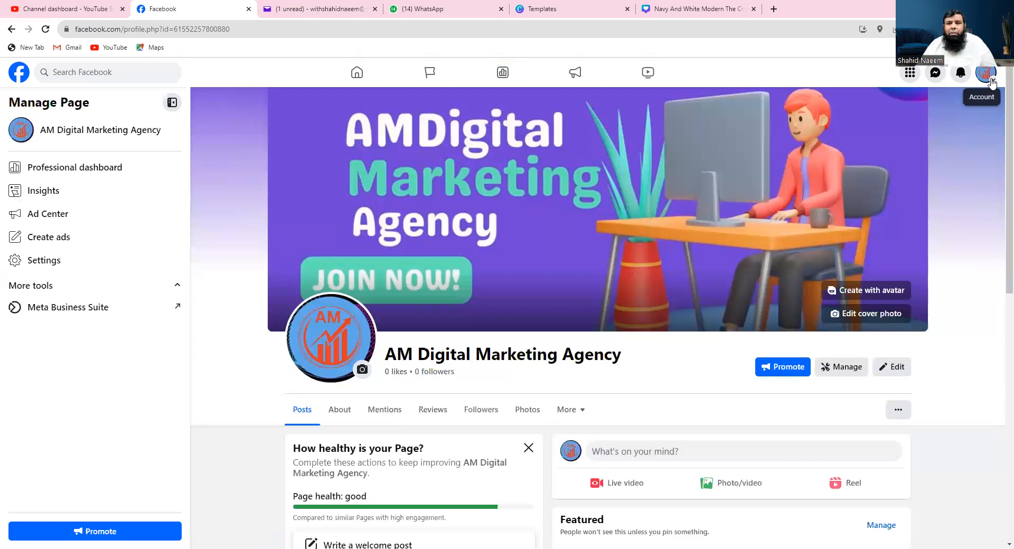
# Switch the profile to act as Sheikhupura, then back to Our Sheikhupura
pyautogui.click(987, 74)
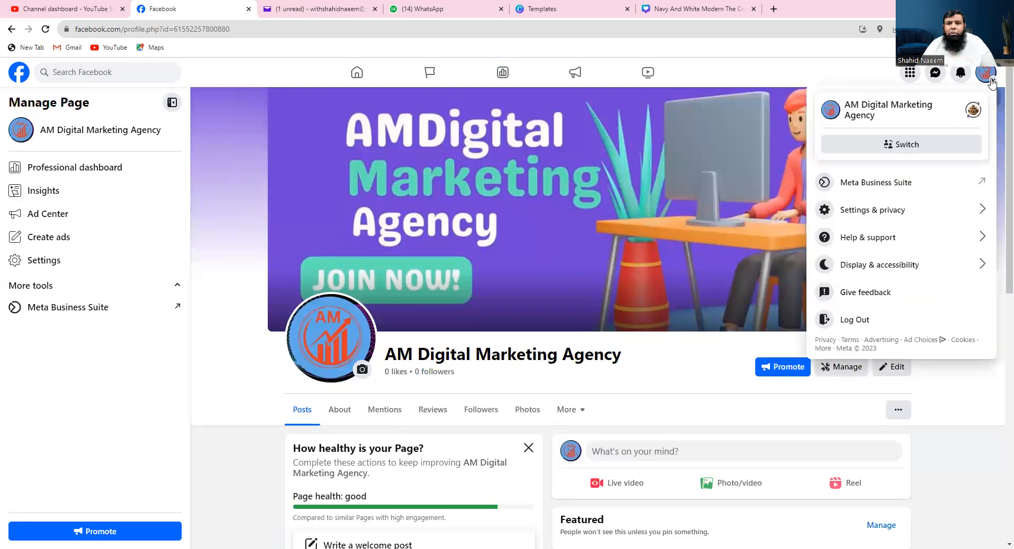
pyautogui.click(937, 150)
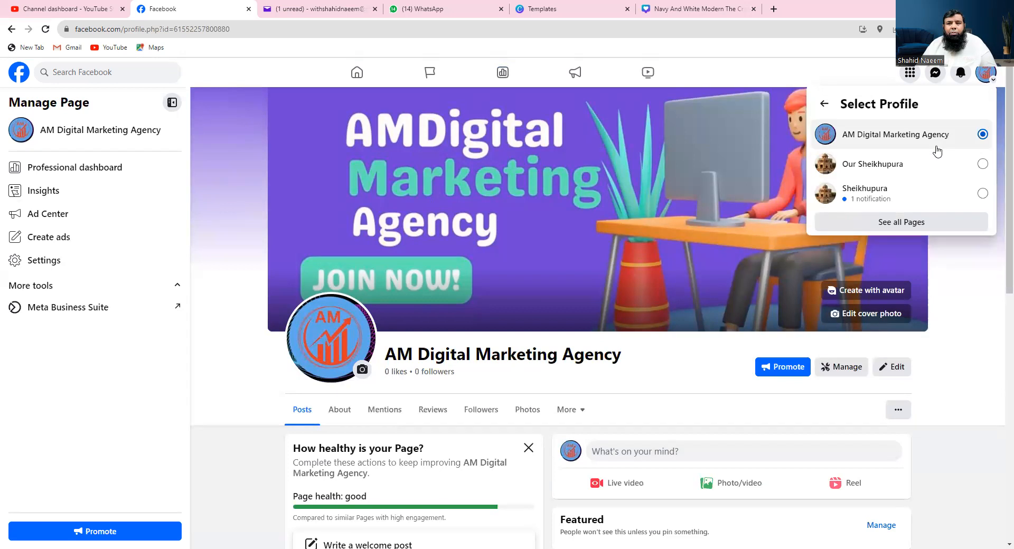
pyautogui.click(982, 193)
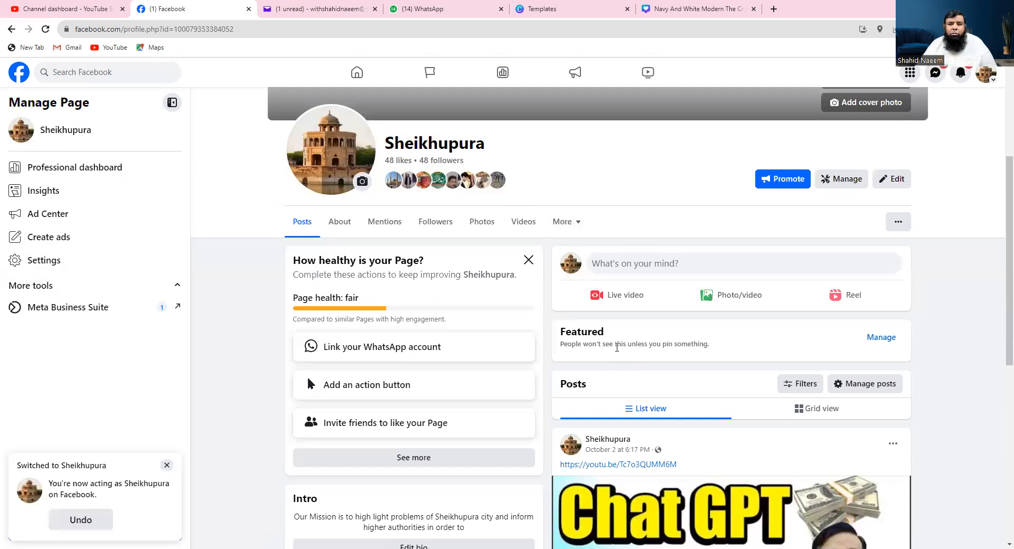
pyautogui.click(993, 75)
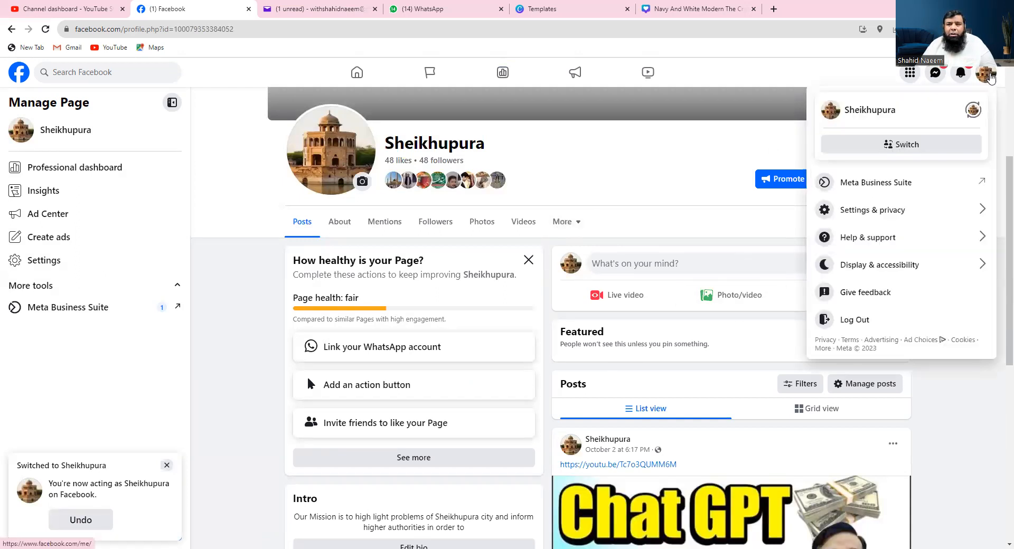
pyautogui.click(978, 109)
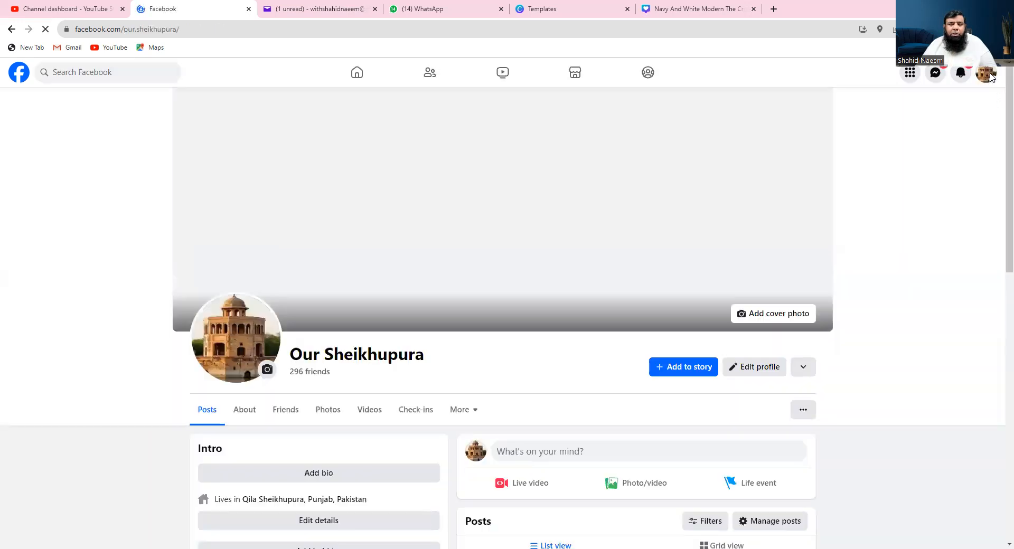
pyautogui.scroll(-3, 502, 359)
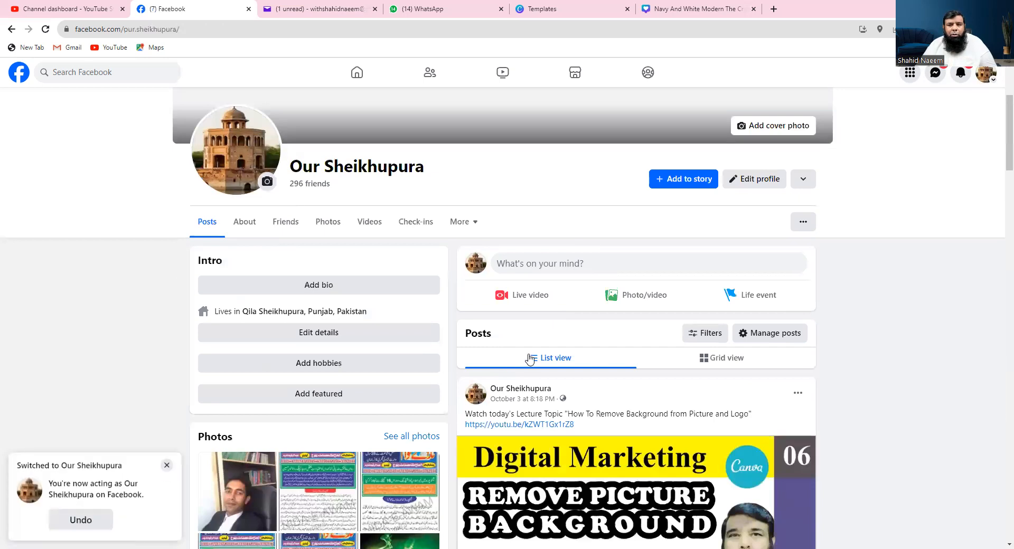
# Act as AM Digital Marketing Agency, return to Our Sheikhupura, and view Pages you manage
pyautogui.click(985, 74)
pyautogui.click(936, 142)
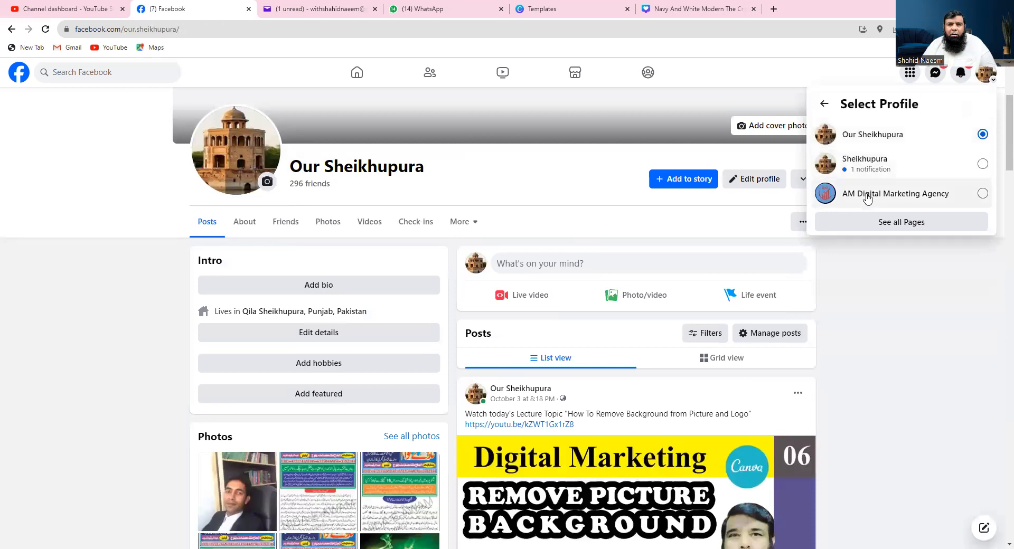
pyautogui.click(866, 200)
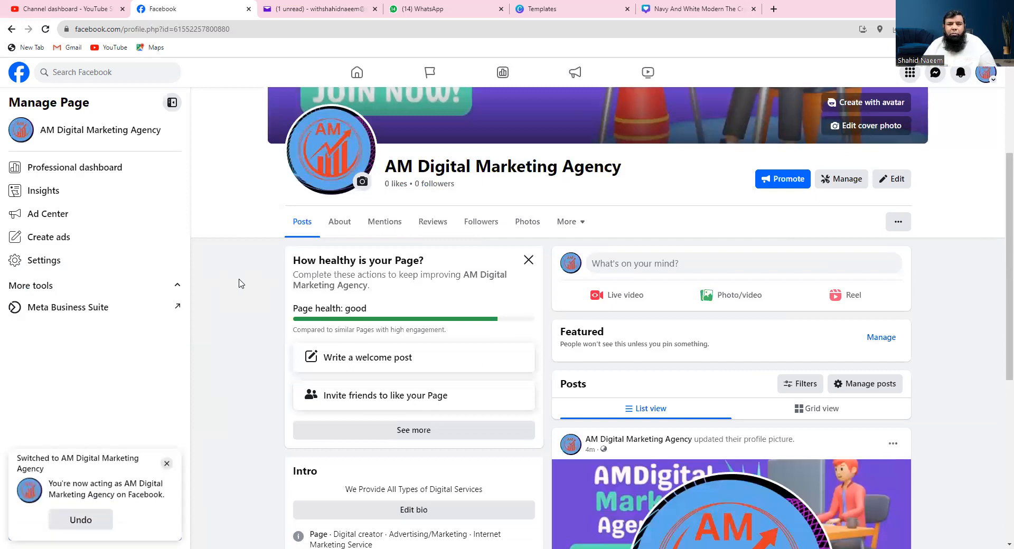
pyautogui.click(985, 73)
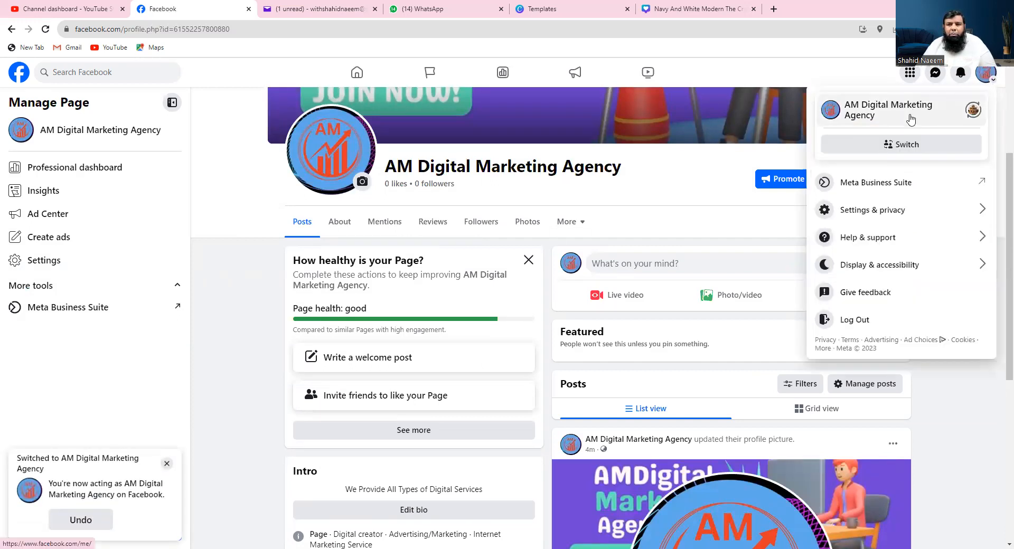
pyautogui.click(903, 142)
pyautogui.click(905, 163)
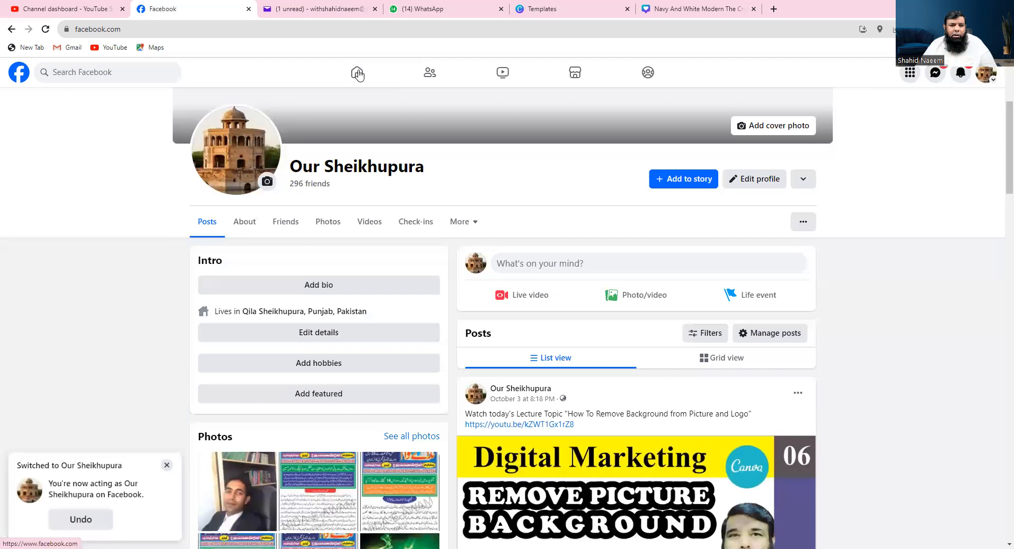
pyautogui.click(166, 465)
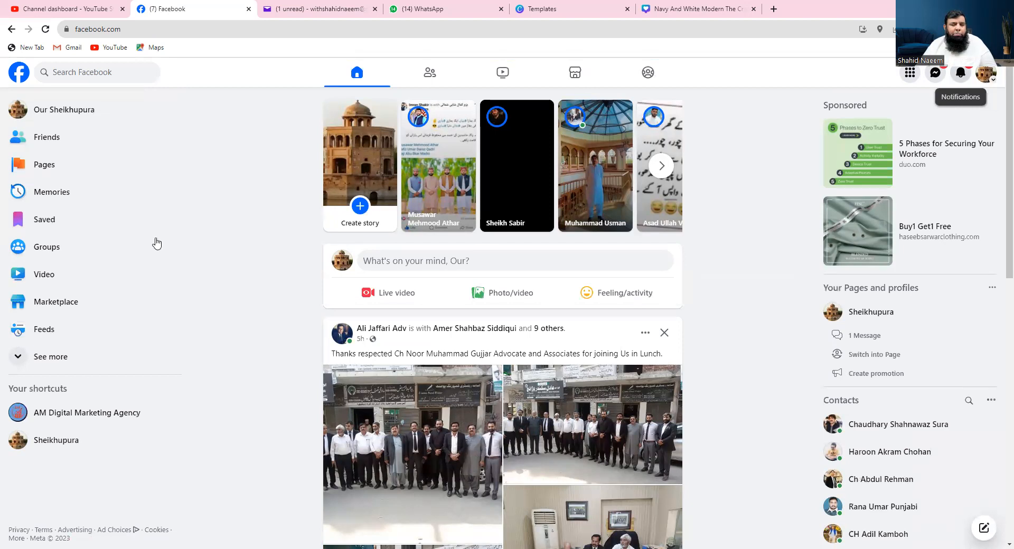
pyautogui.click(48, 167)
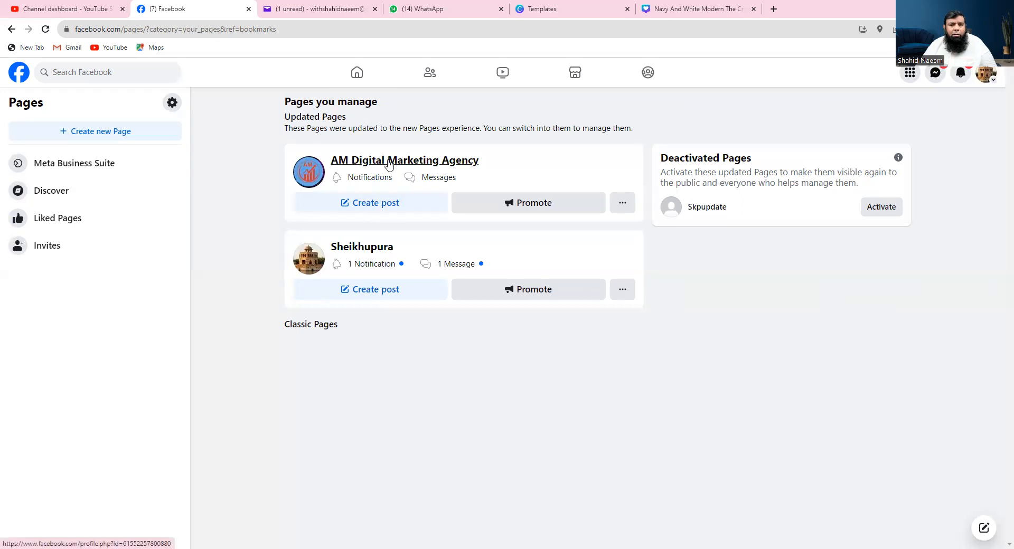
# Open the AM Digital Marketing Agency page from Pages you manage
pyautogui.click(389, 161)
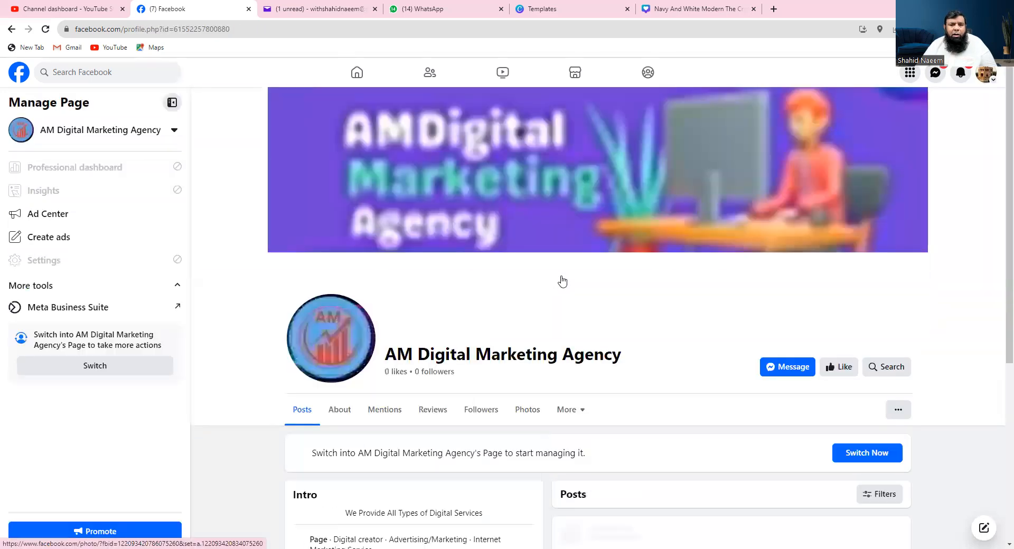
pyautogui.scroll(-3, 561, 281)
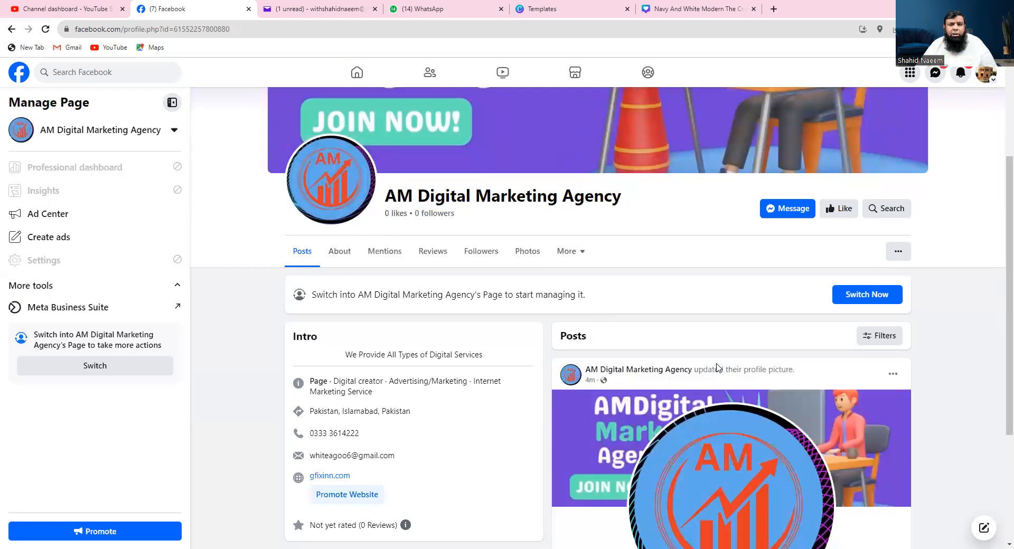
pyautogui.scroll(-2, 716, 368)
pyautogui.scroll(-1, 651, 300)
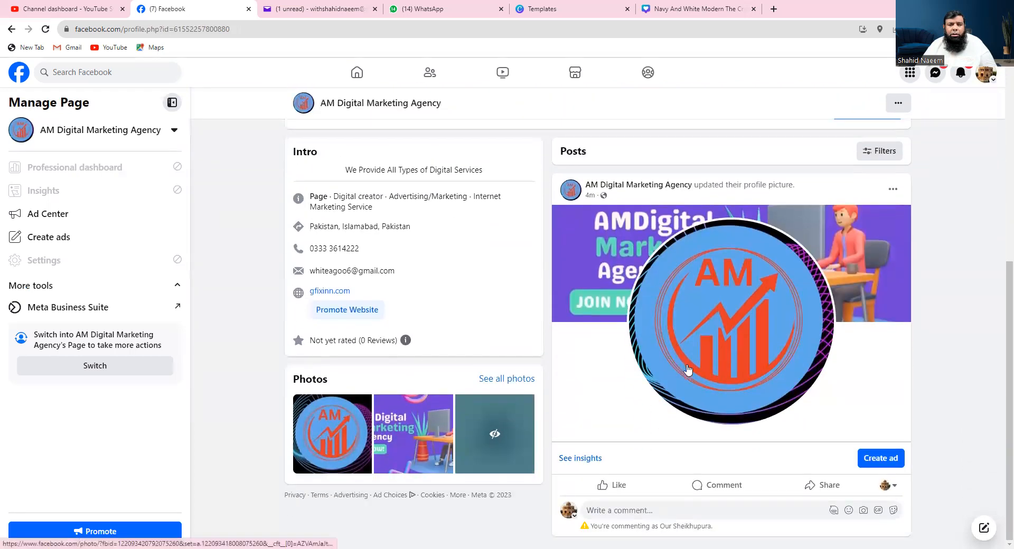
pyautogui.scroll(4, 606, 430)
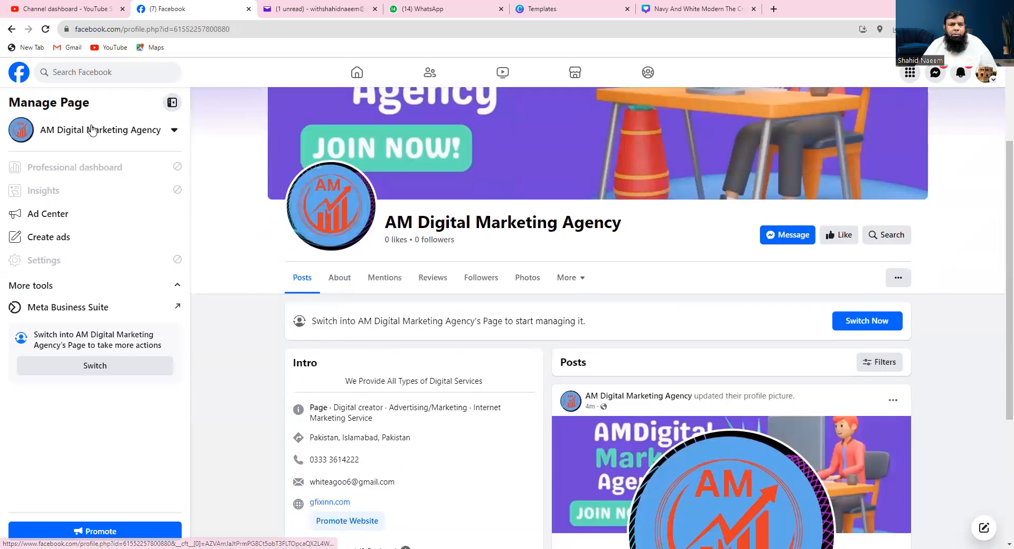
# Switch the account to act as AM Digital Marketing Agency
pyautogui.click(89, 129)
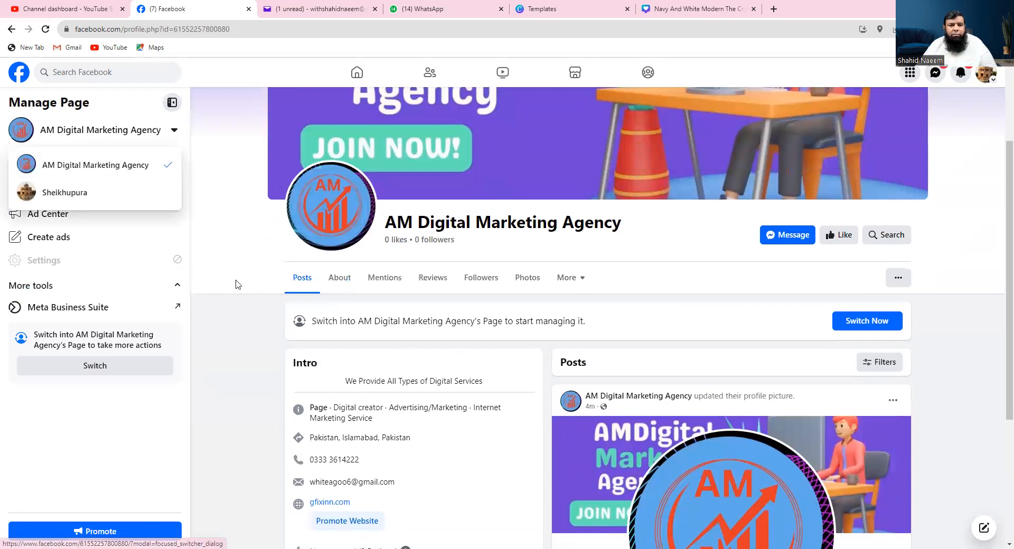
pyautogui.click(261, 338)
pyautogui.scroll(-3, 689, 317)
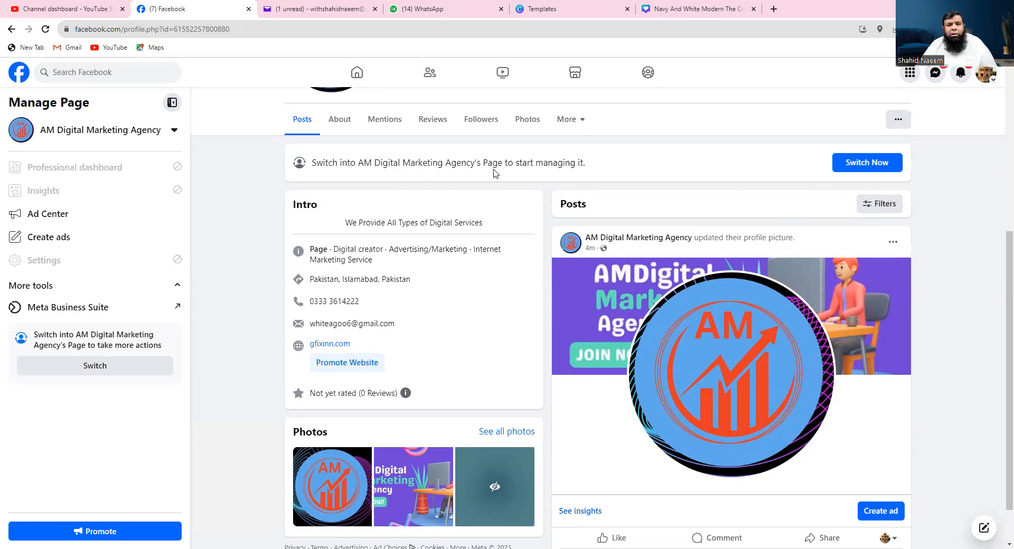
pyautogui.click(873, 165)
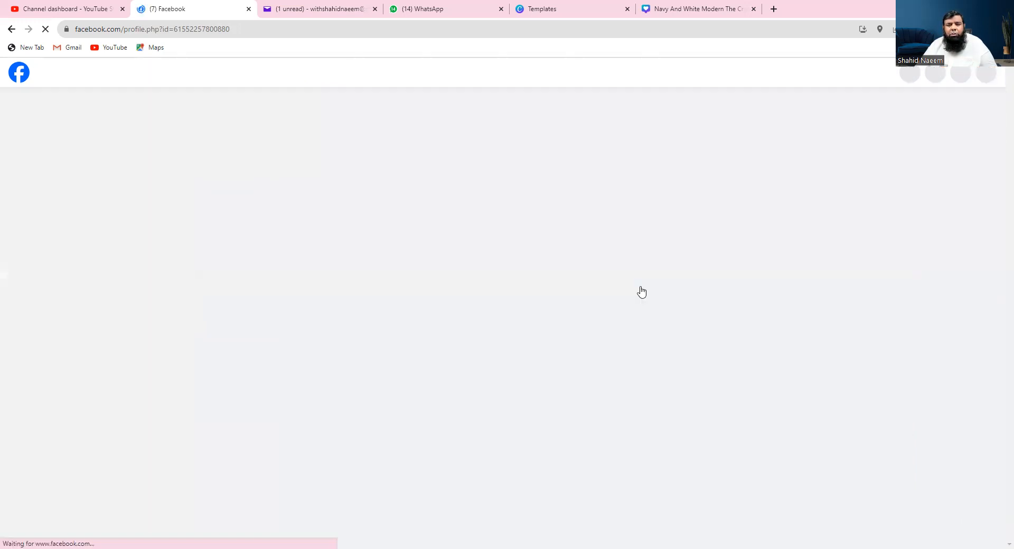
pyautogui.scroll(-5, 572, 287)
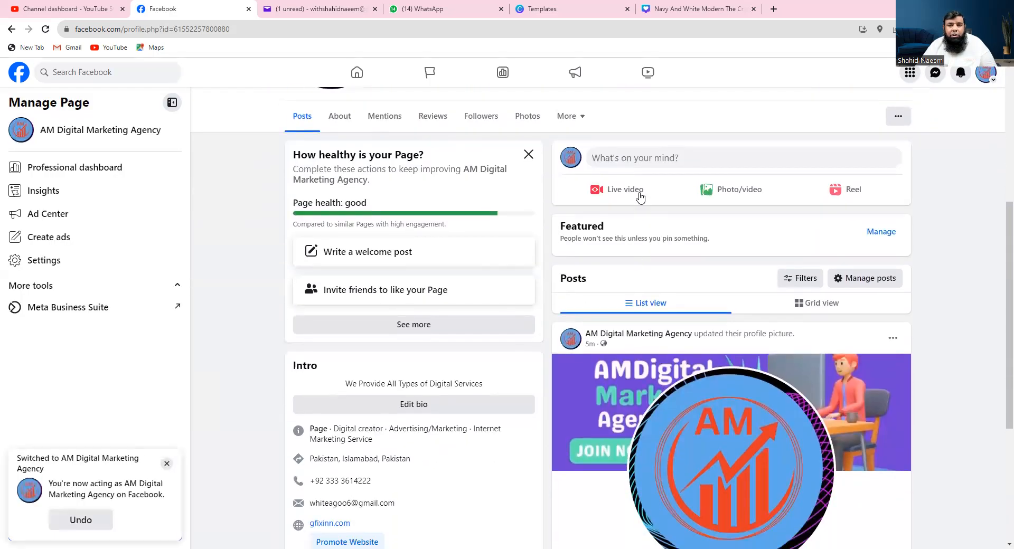
# Start a page photo post with the Virtual Tech WhatsApp image from Downloads > Ads
pyautogui.click(749, 160)
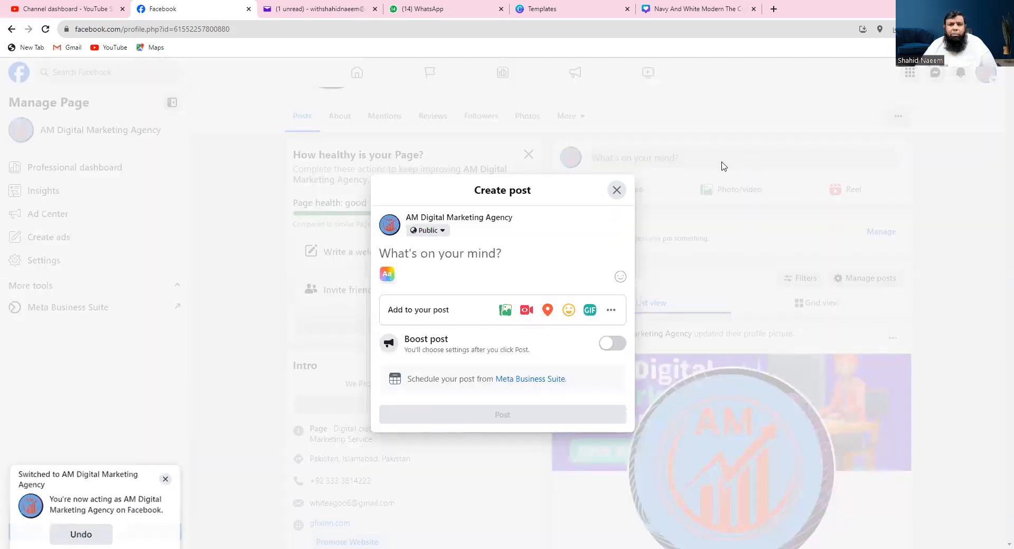
pyautogui.click(509, 311)
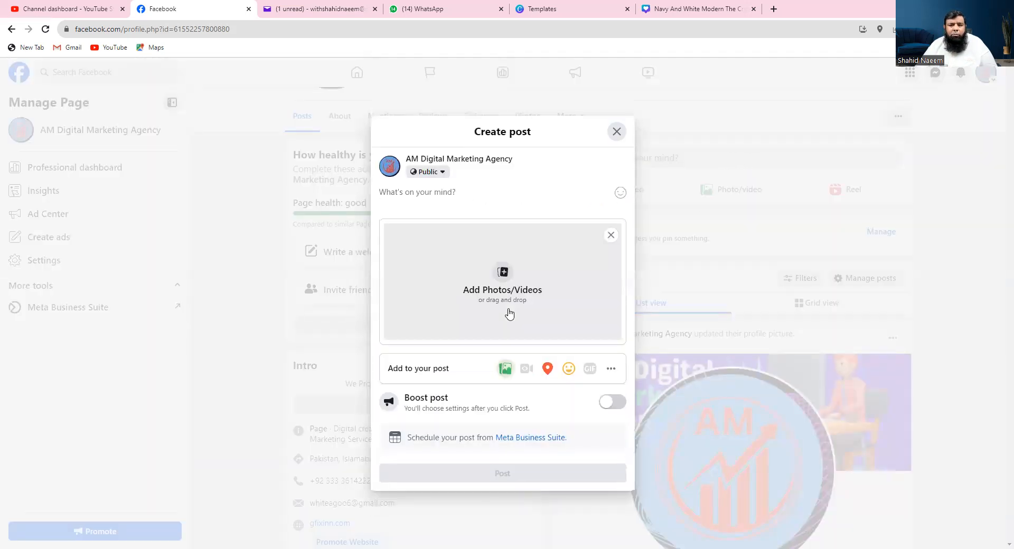
pyautogui.click(500, 274)
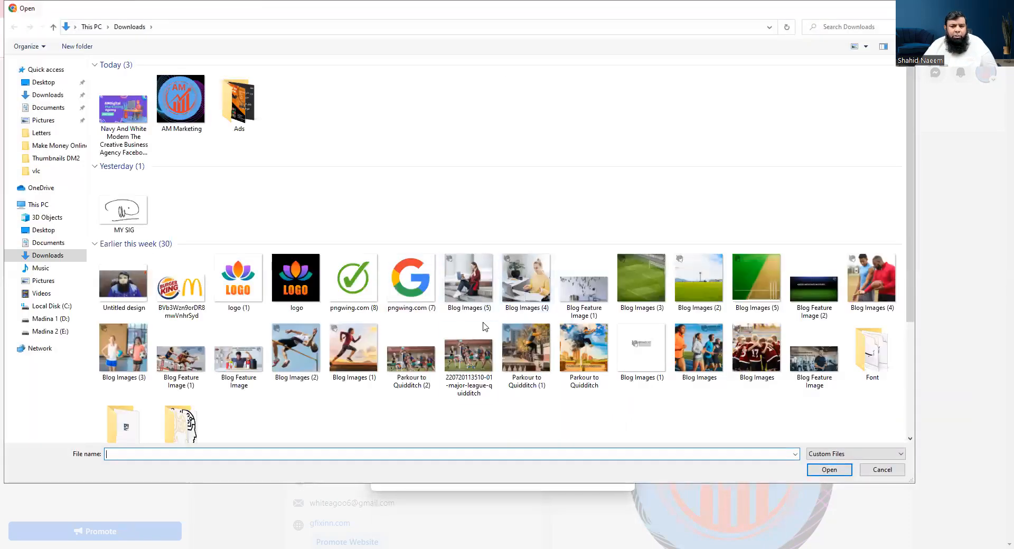
pyautogui.doubleClick(247, 129)
pyautogui.click(498, 148)
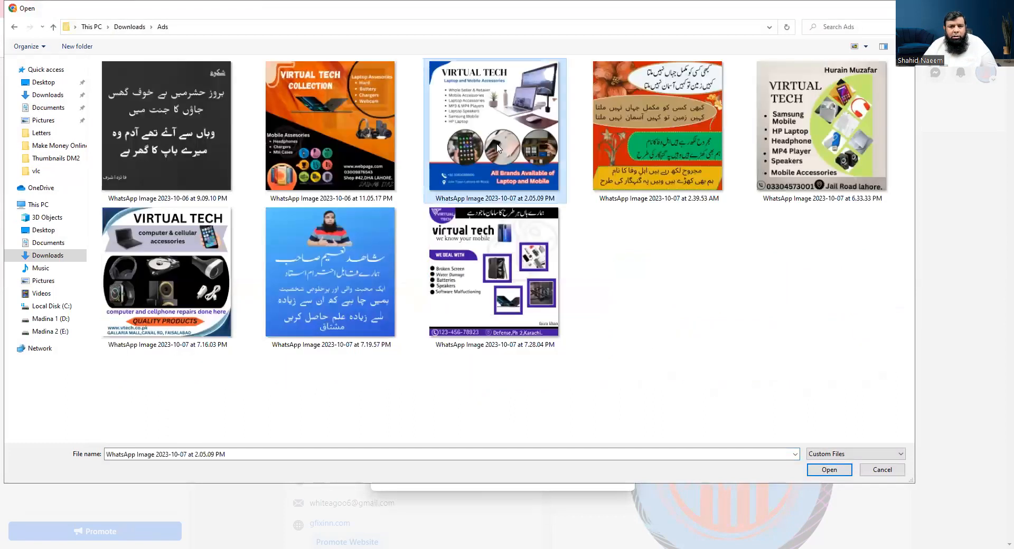
pyautogui.doubleClick(498, 148)
# Publish the Virtual Tech image post and check it on the page
pyautogui.click(484, 484)
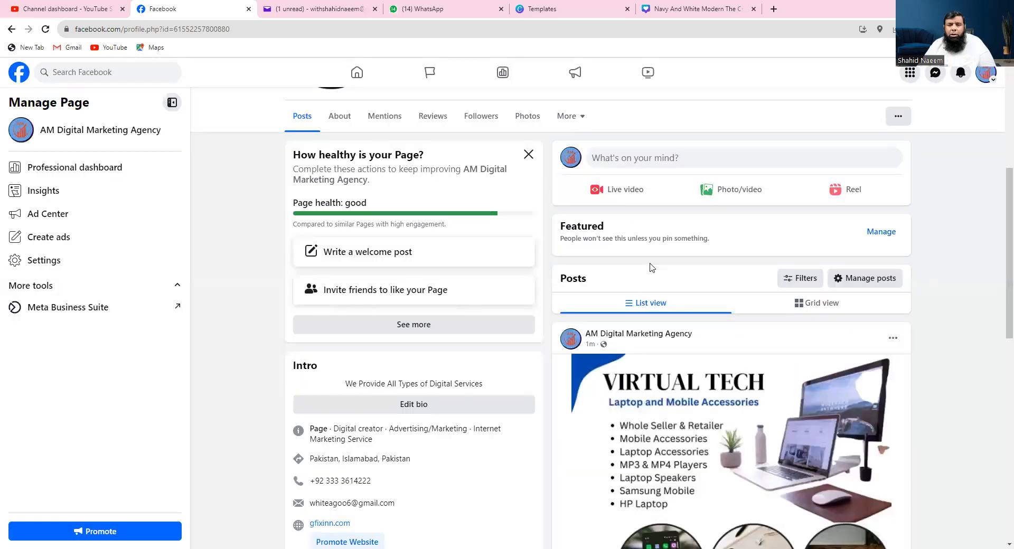
pyautogui.scroll(-10, 686, 295)
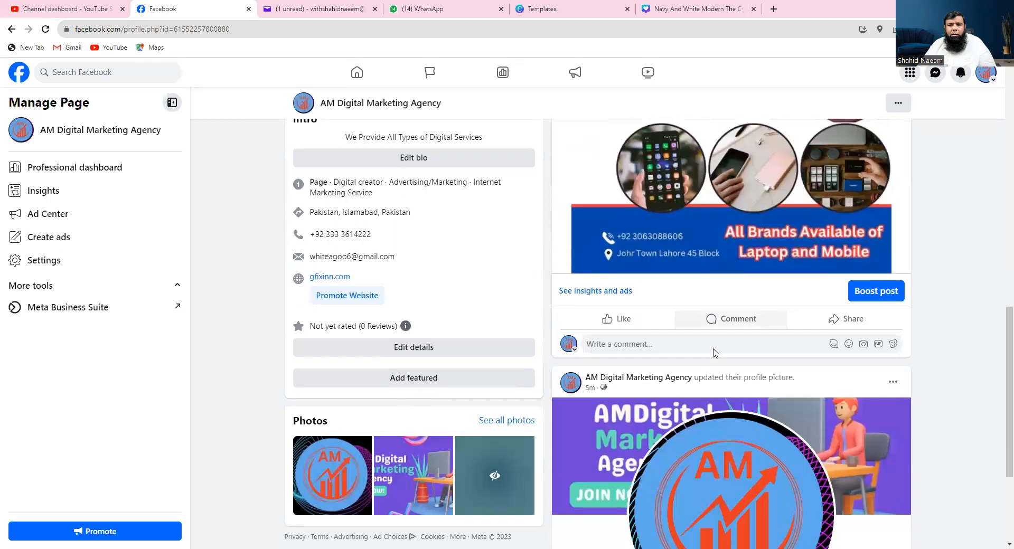
pyautogui.scroll(10, 712, 359)
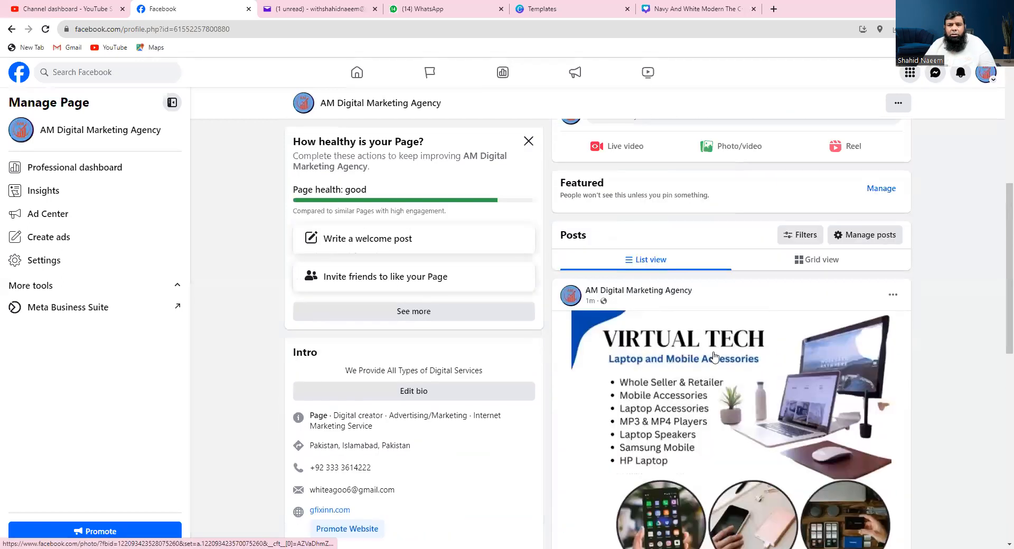
pyautogui.scroll(1, 435, 290)
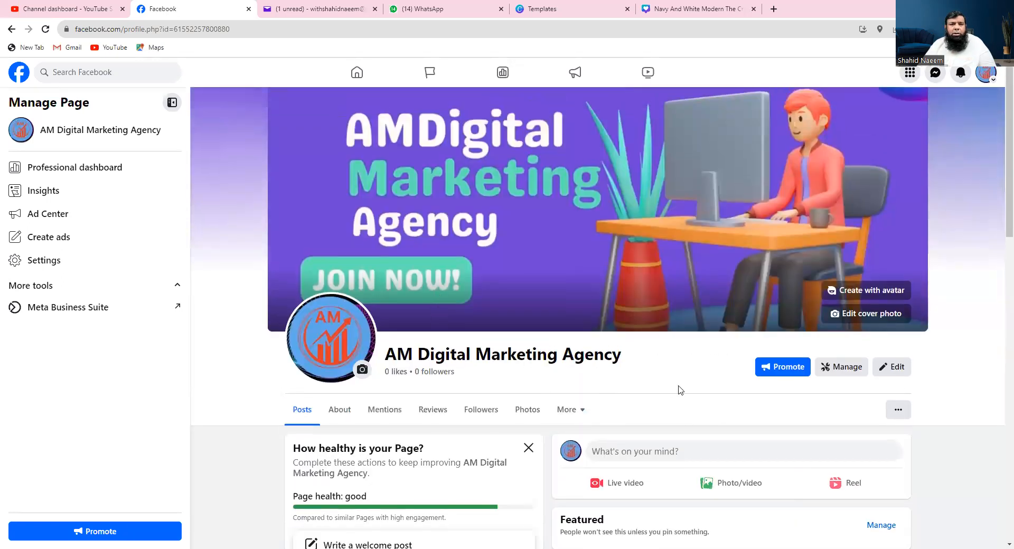